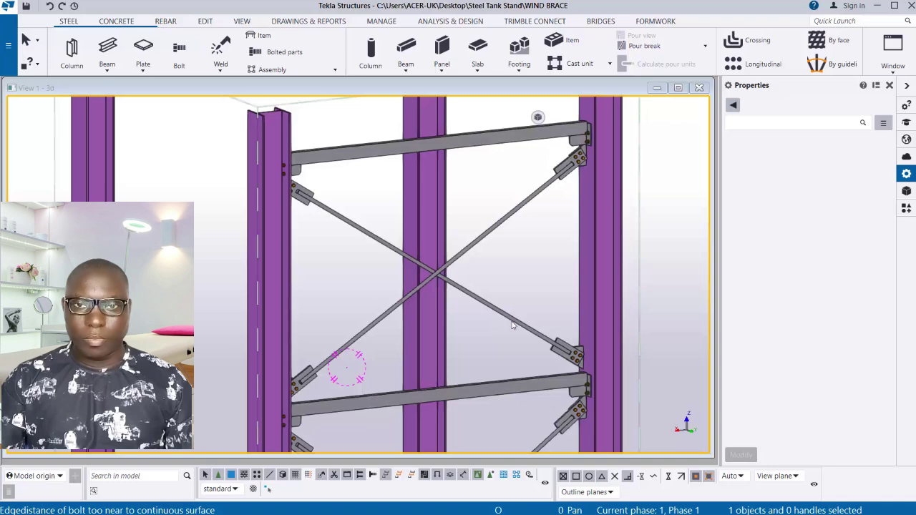
- Orbit and zoom the 3D view to inspect the tank stand's braced bay from the front
scroll(522, 308, down, 2)
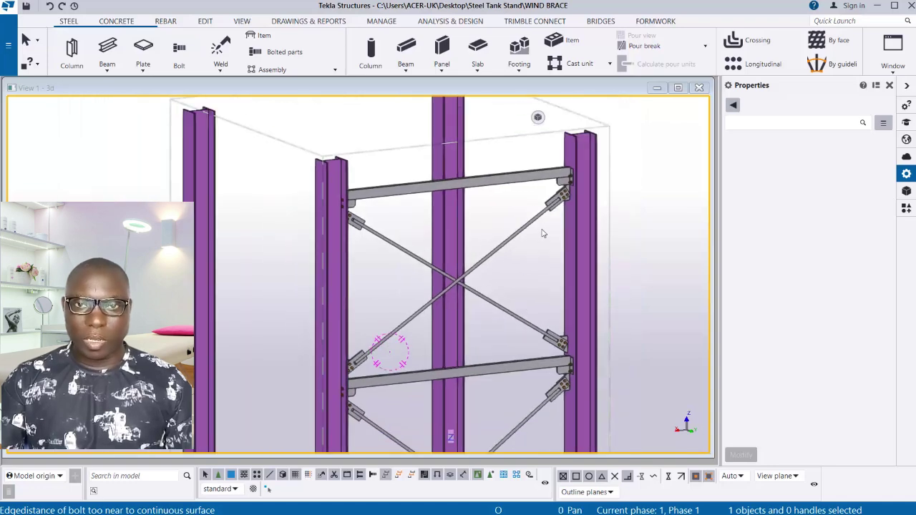
ctrl+middle_drag(542, 234, 551, 208)
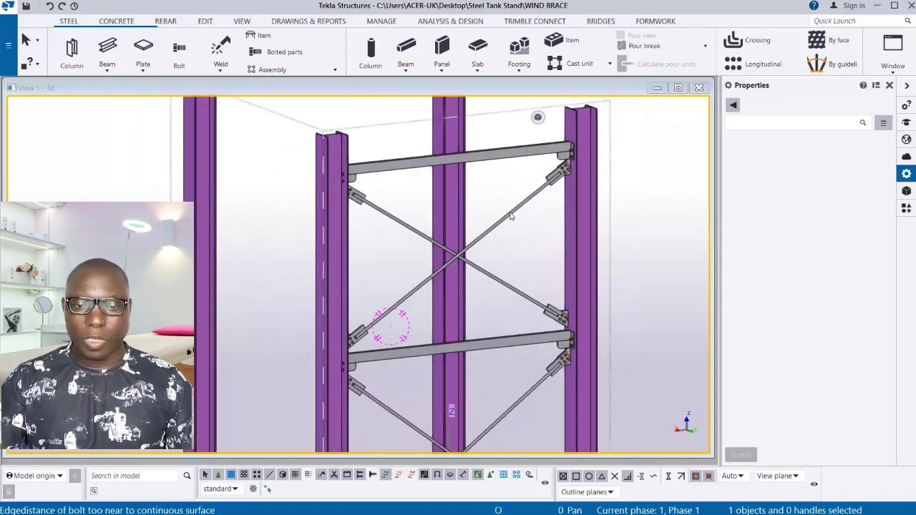
scroll(551, 208, up, 3)
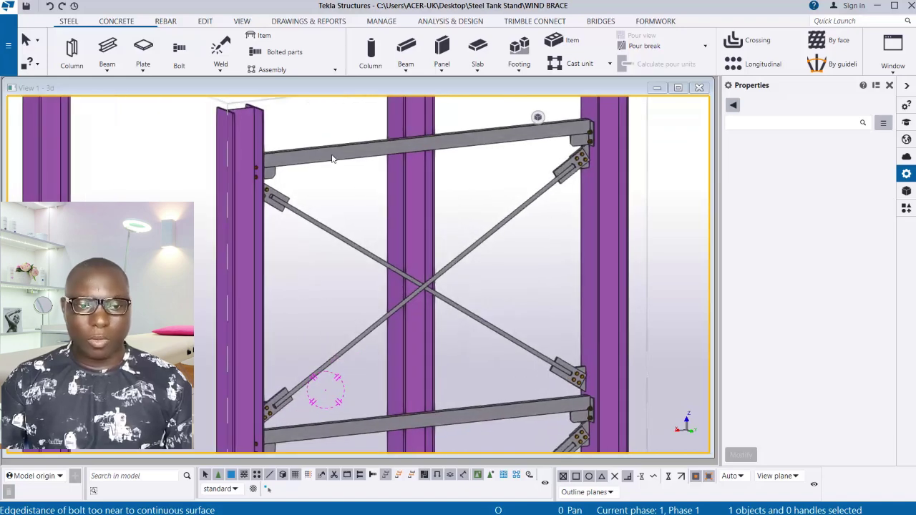
scroll(487, 170, down, 3)
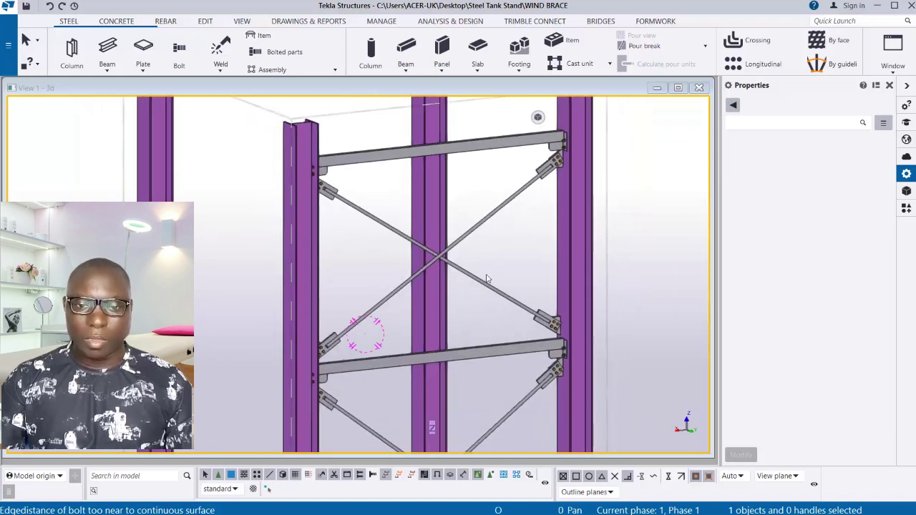
scroll(506, 198, up, 2)
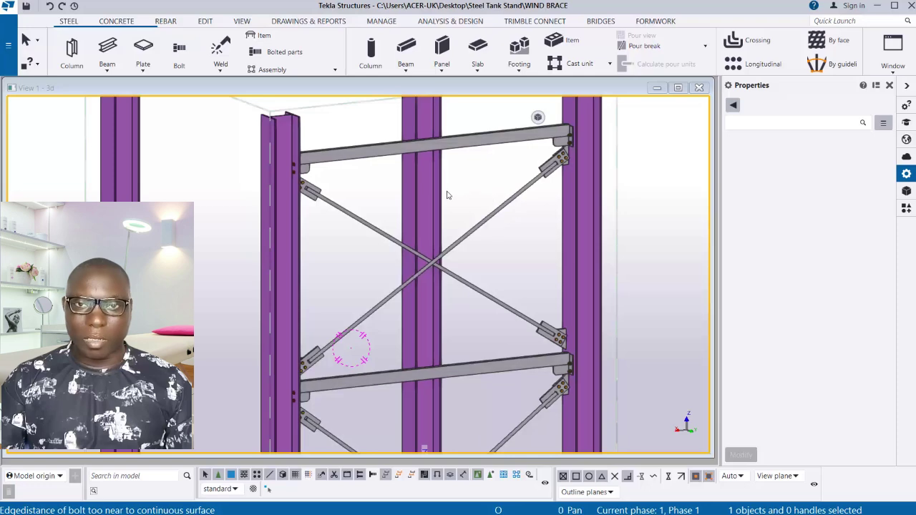
ctrl+middle_drag(448, 194, 532, 203)
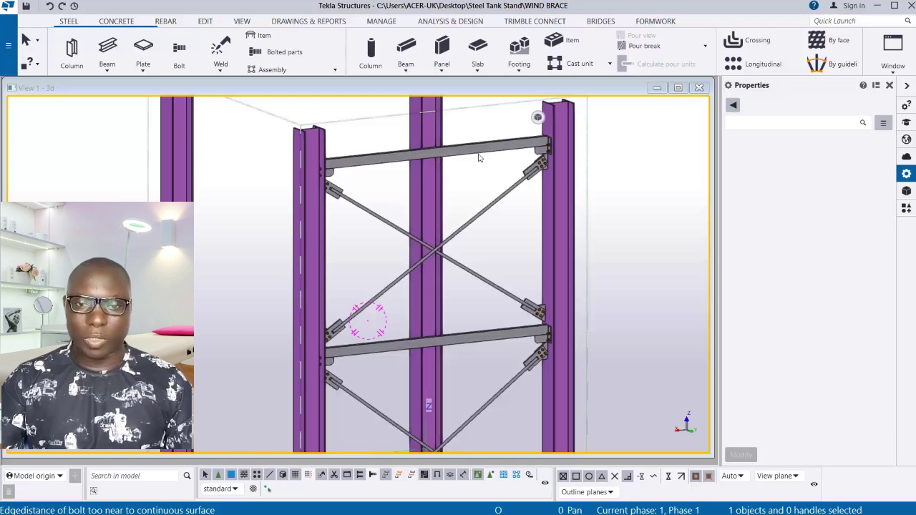
ctrl+middle_drag(485, 156, 499, 167)
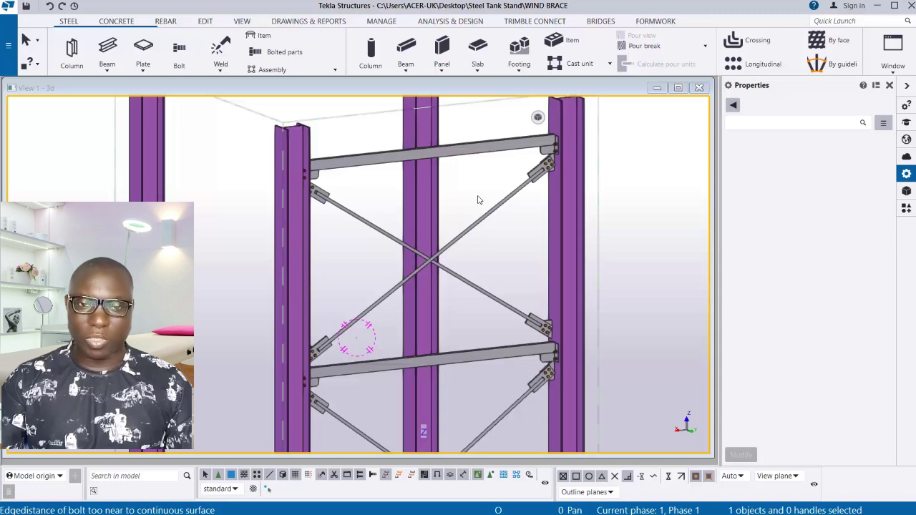
scroll(493, 173, down, 2)
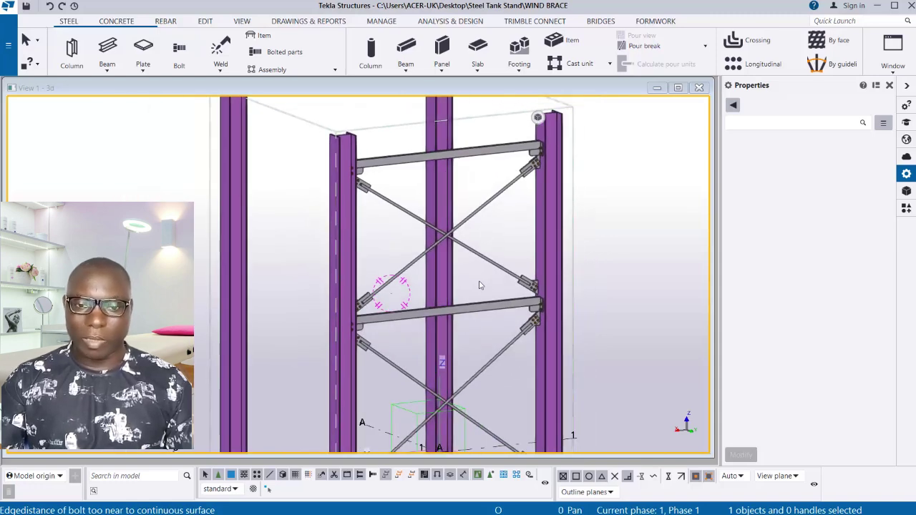
scroll(479, 259, down, 1)
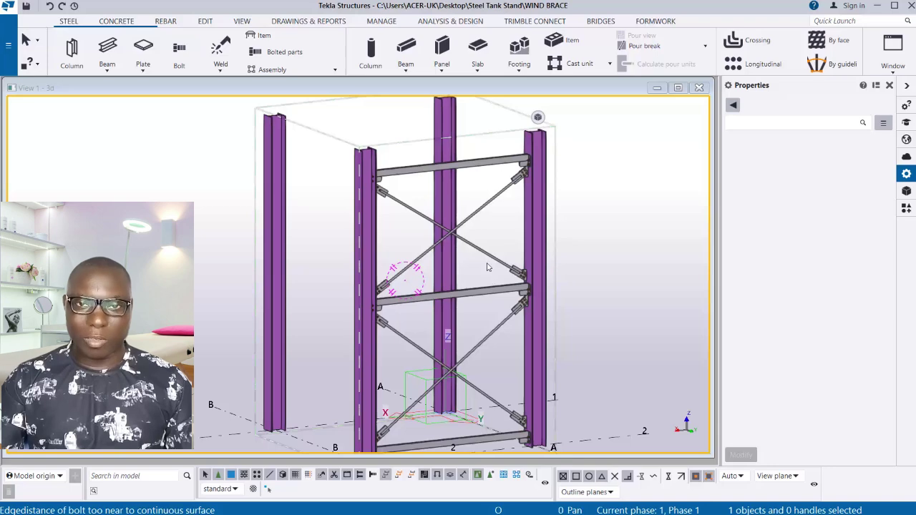
scroll(465, 229, up, 1)
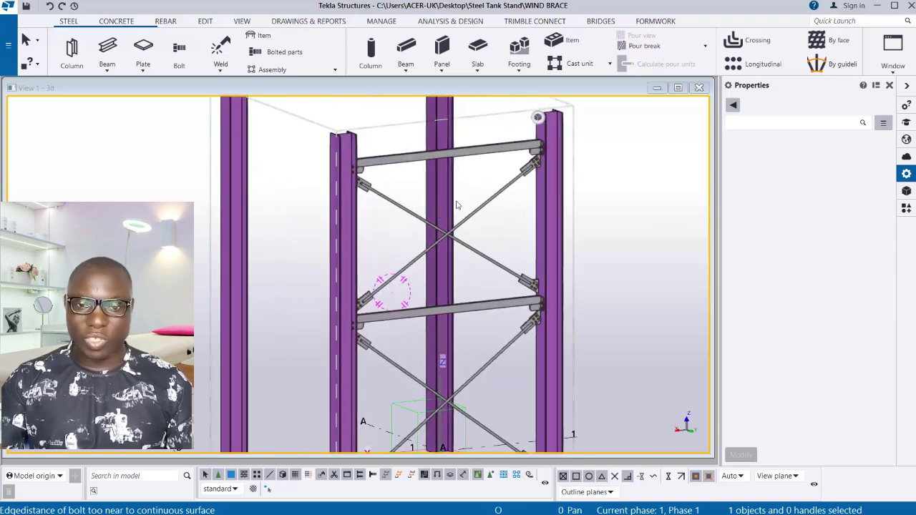
scroll(459, 204, up, 1)
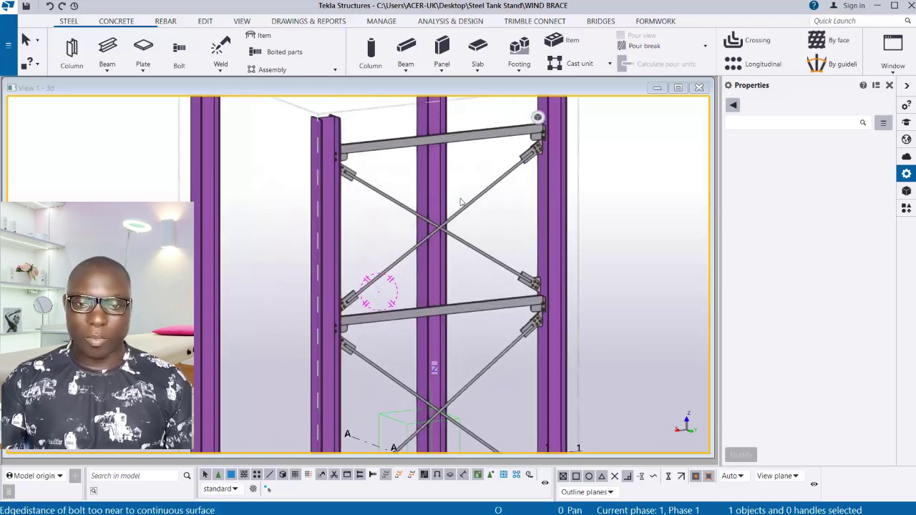
scroll(423, 255, down, 4)
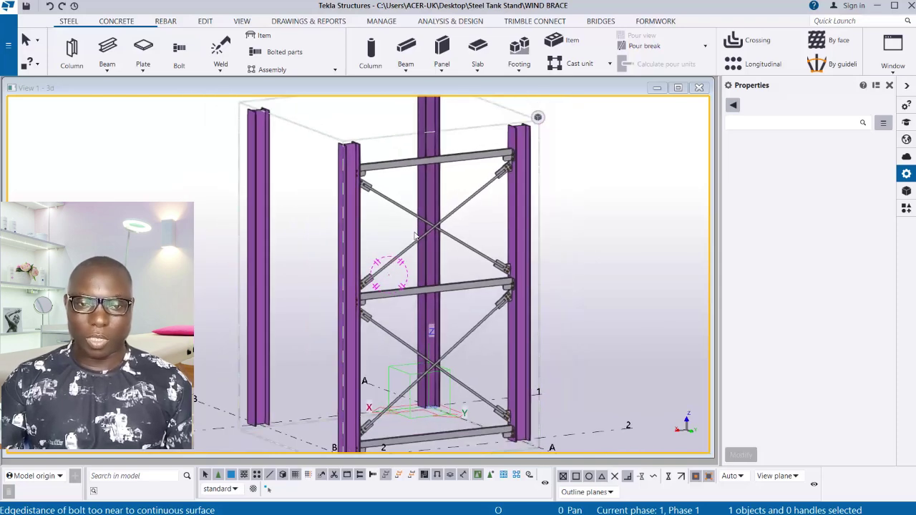
scroll(423, 315, up, 1)
scroll(422, 328, down, 1)
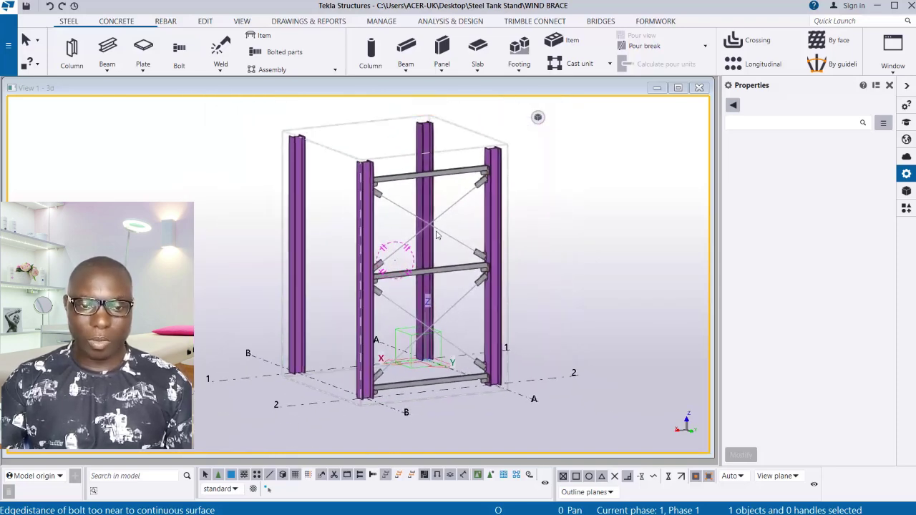
scroll(420, 259, up, 1)
scroll(417, 255, down, 1)
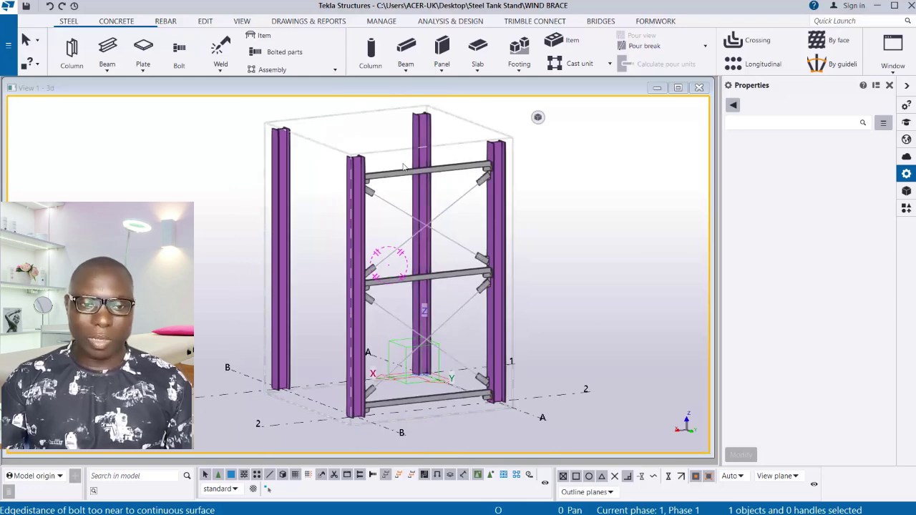
scroll(414, 156, up, 1)
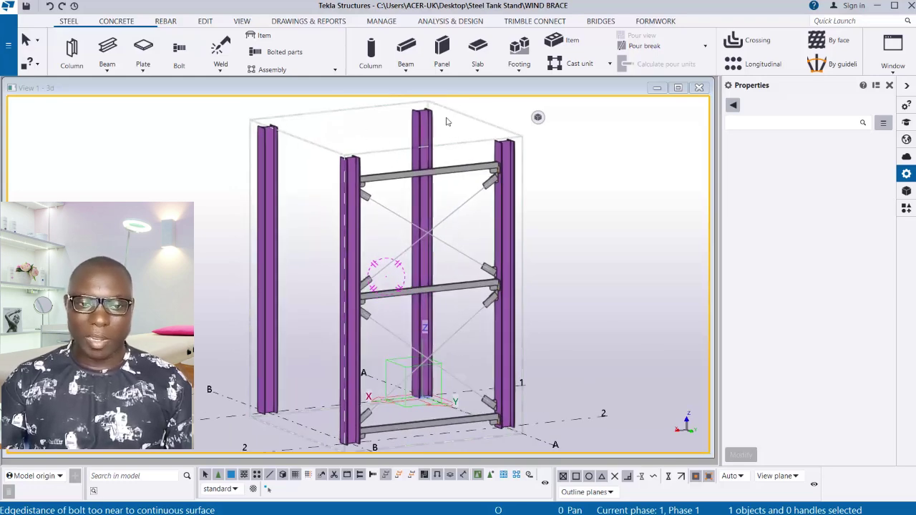
scroll(423, 315, up, 2)
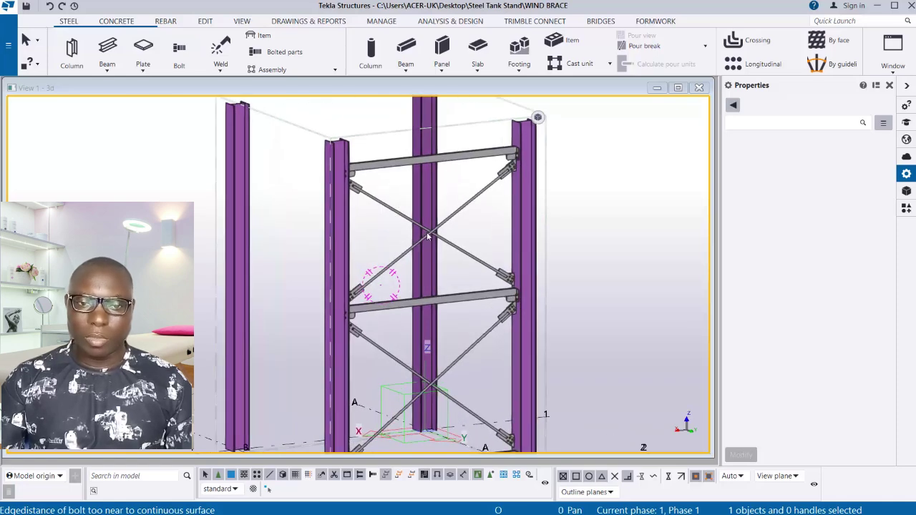
scroll(426, 250, down, 2)
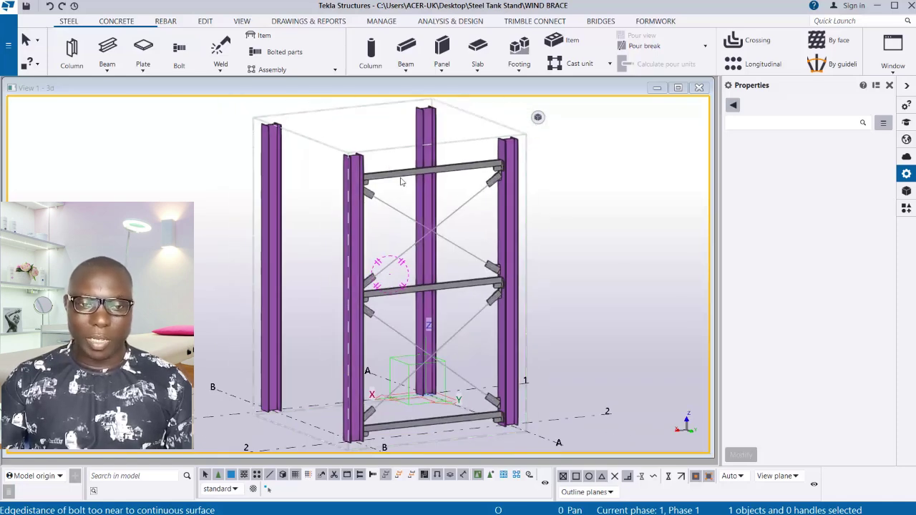
scroll(387, 184, up, 1)
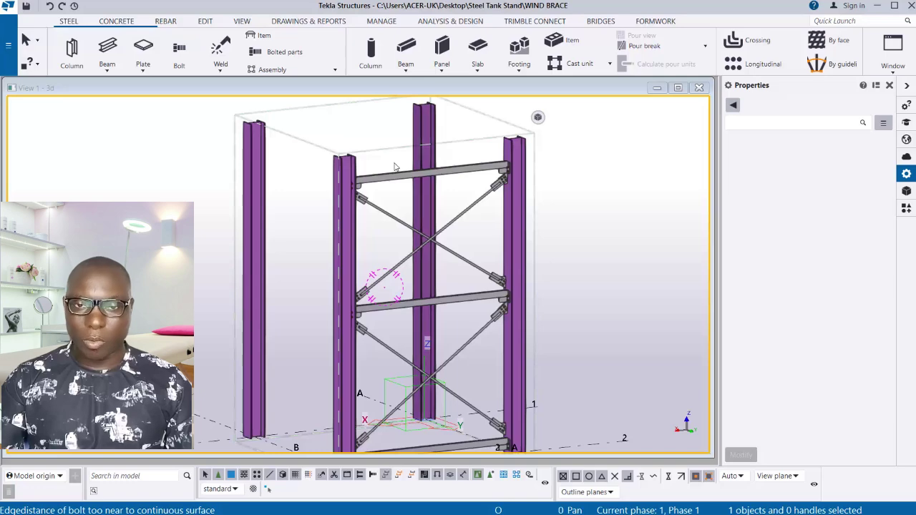
scroll(351, 192, down, 2)
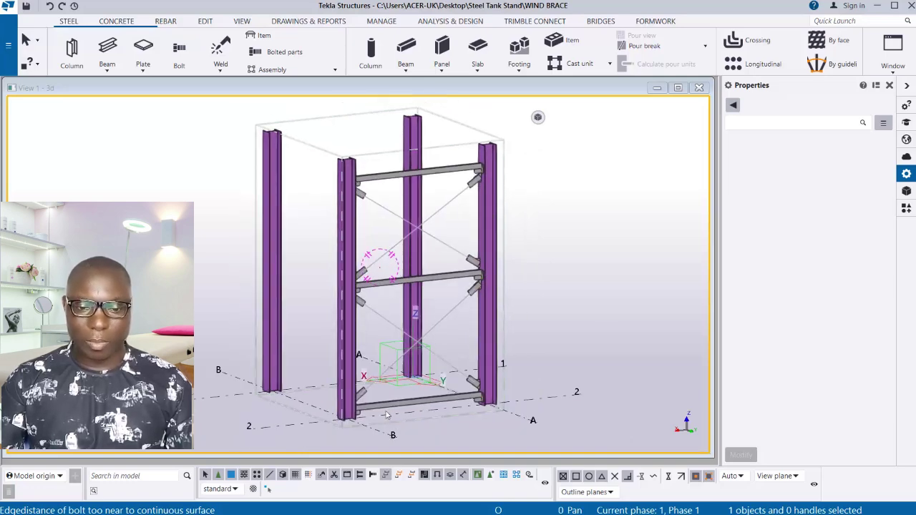
scroll(412, 192, down, 1)
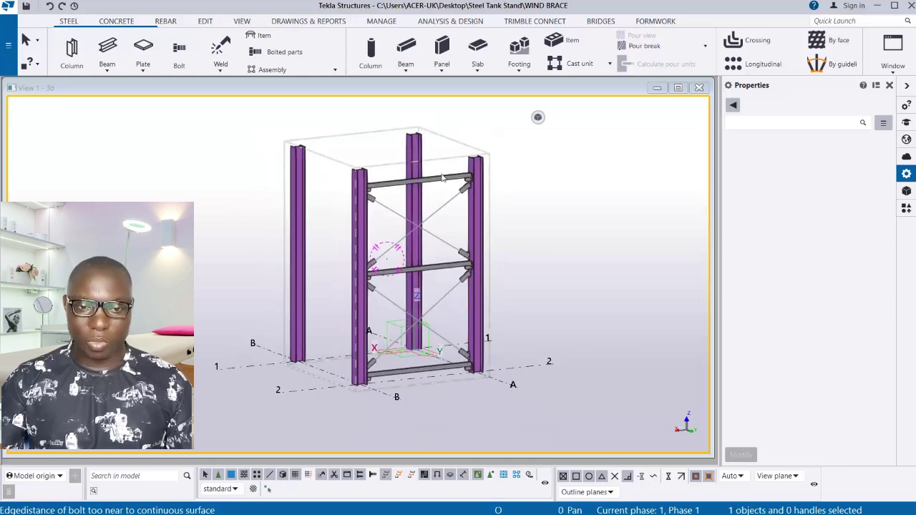
scroll(447, 276, down, 1)
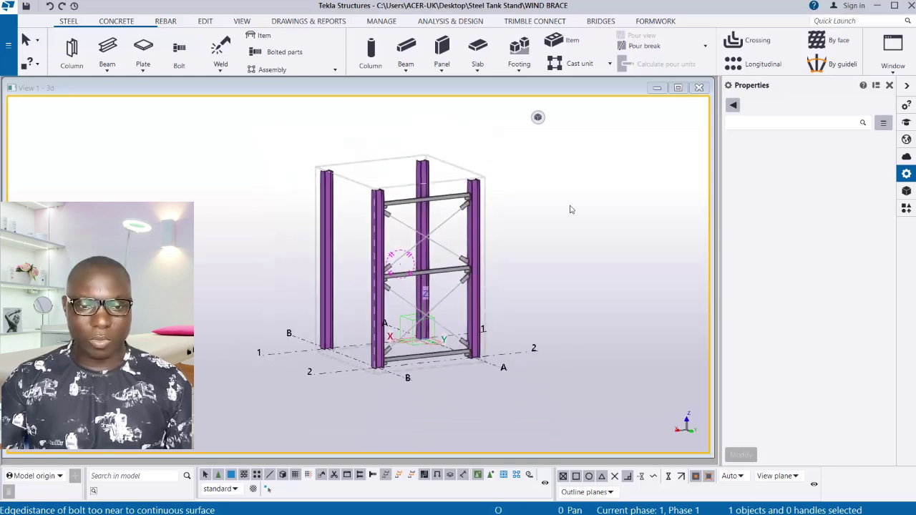
- Fit the work area to the box-selected frame parts in the selected view, then deselect them
drag(298, 108, 575, 407)
scroll(404, 201, up, 1)
scroll(404, 201, down, 1)
scroll(430, 190, up, 1)
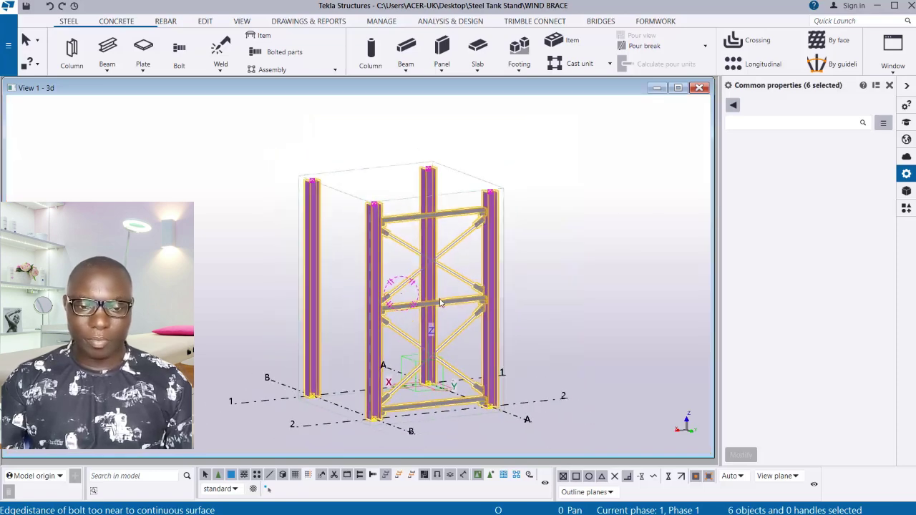
right_click(478, 146)
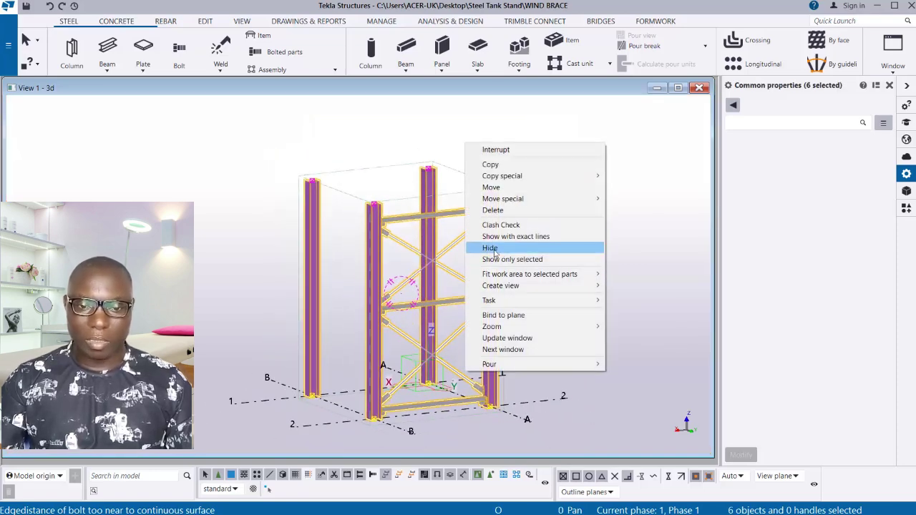
mouse_move(490, 279)
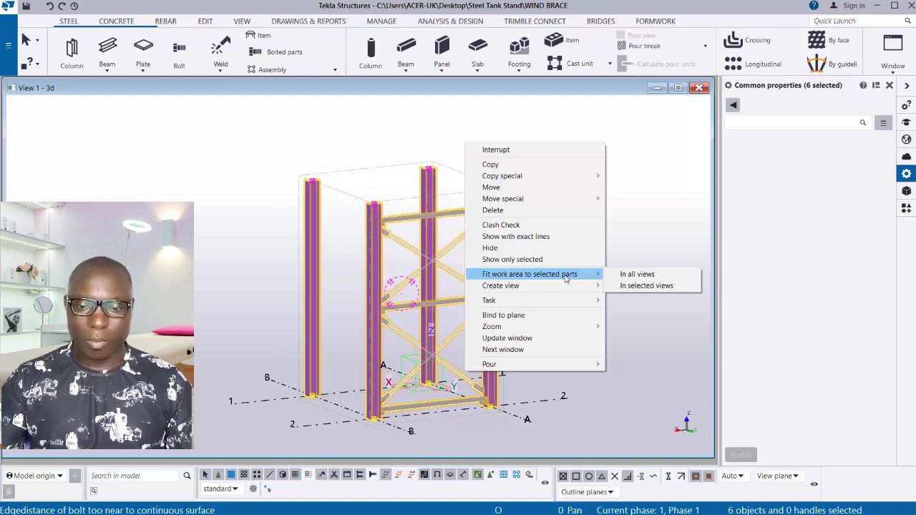
click(648, 286)
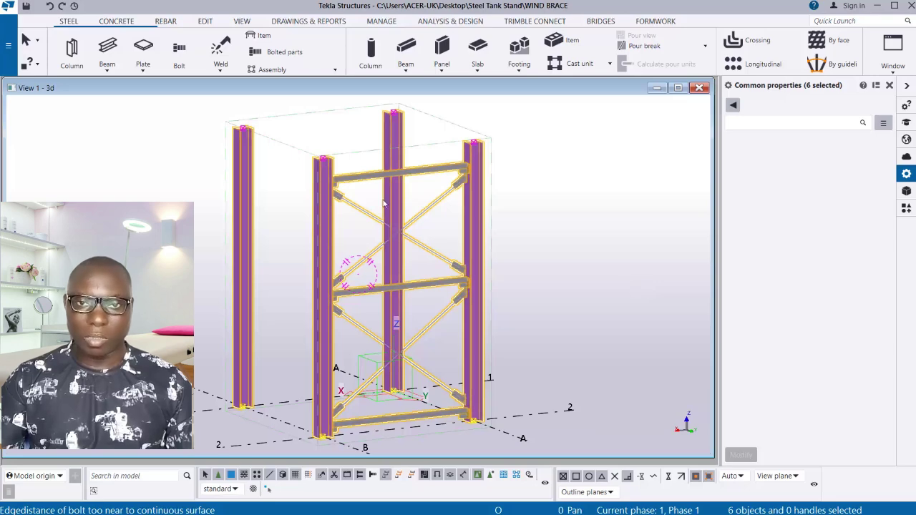
click(591, 191)
scroll(435, 143, up, 3)
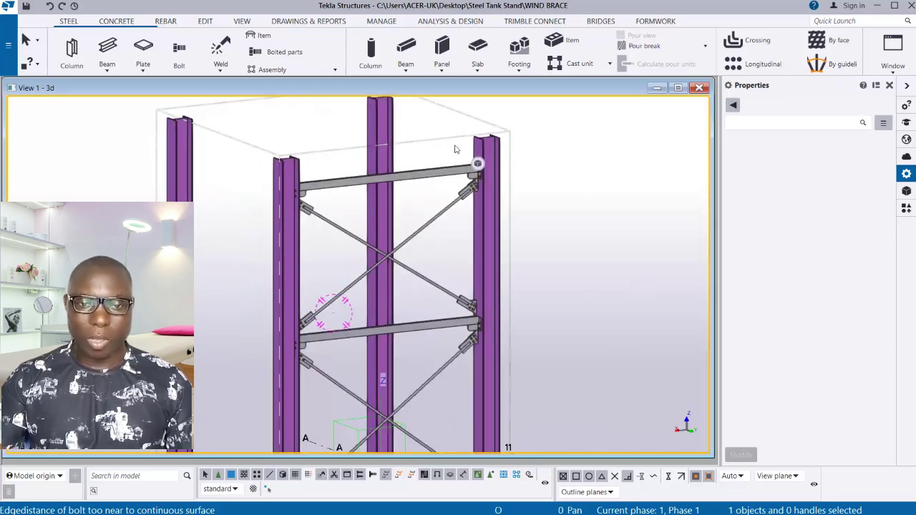
scroll(465, 152, down, 2)
scroll(387, 195, down, 2)
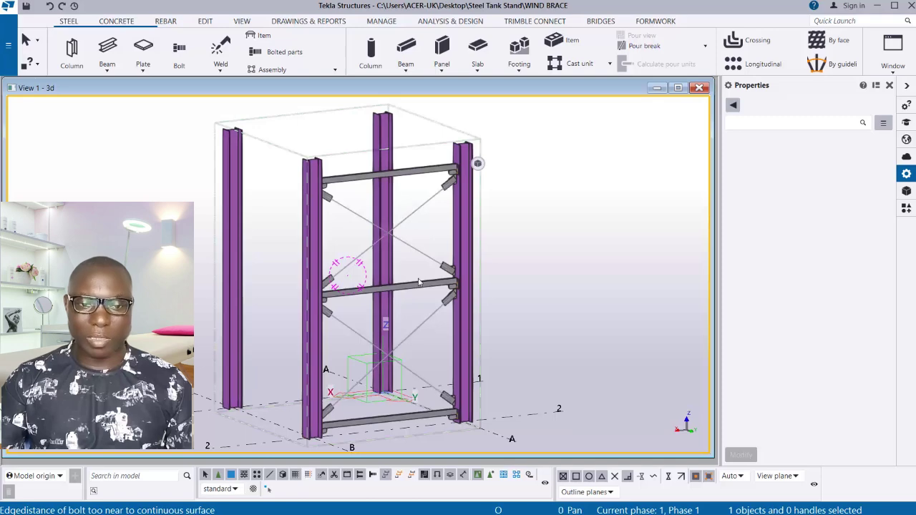
scroll(373, 253, up, 2)
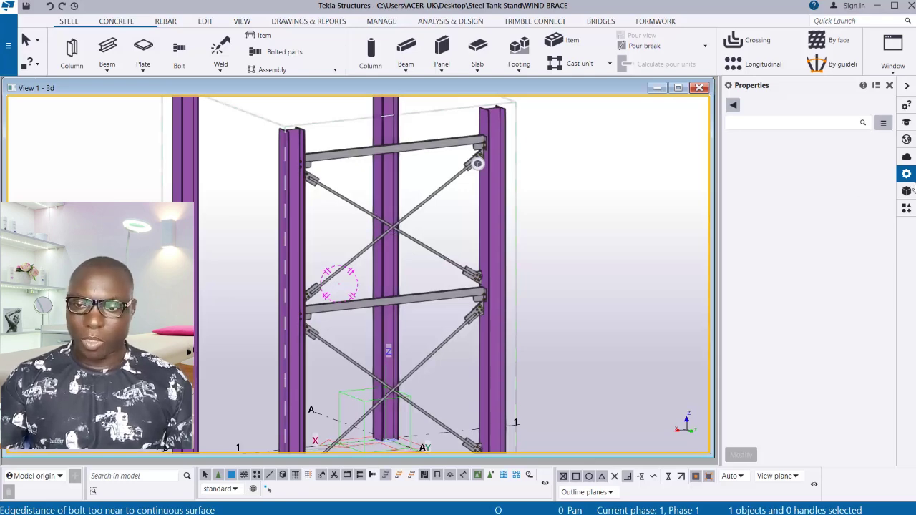
- Search the Applications & components catalogue for 'TEN' and pick Tensioner brace and compression bar
click(907, 208)
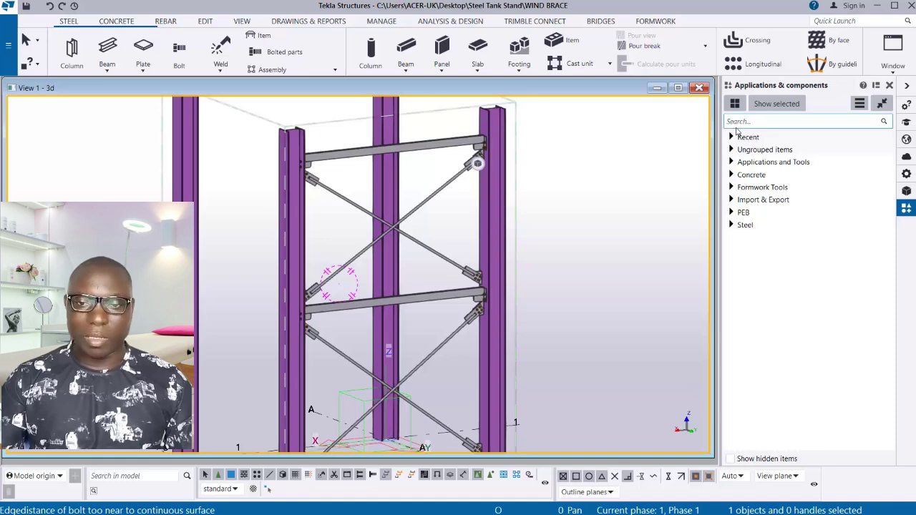
click(768, 124)
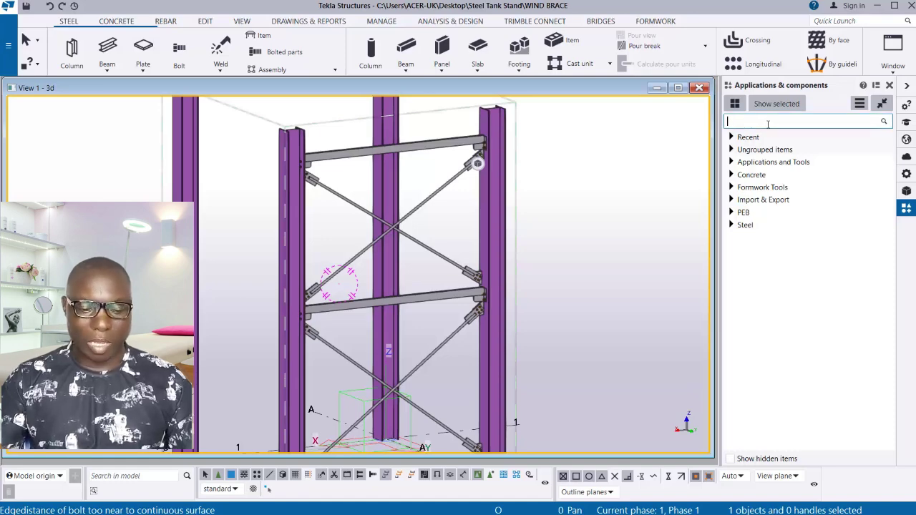
text(TEN)
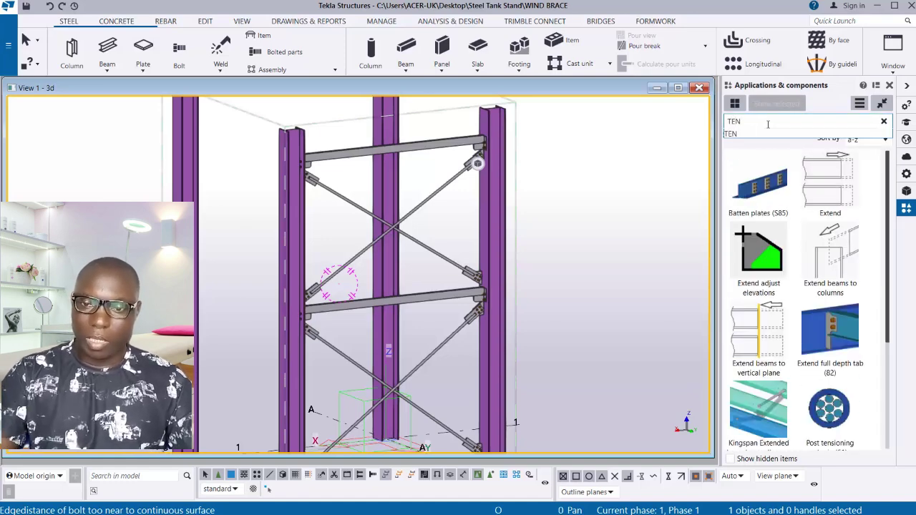
double_click(741, 123)
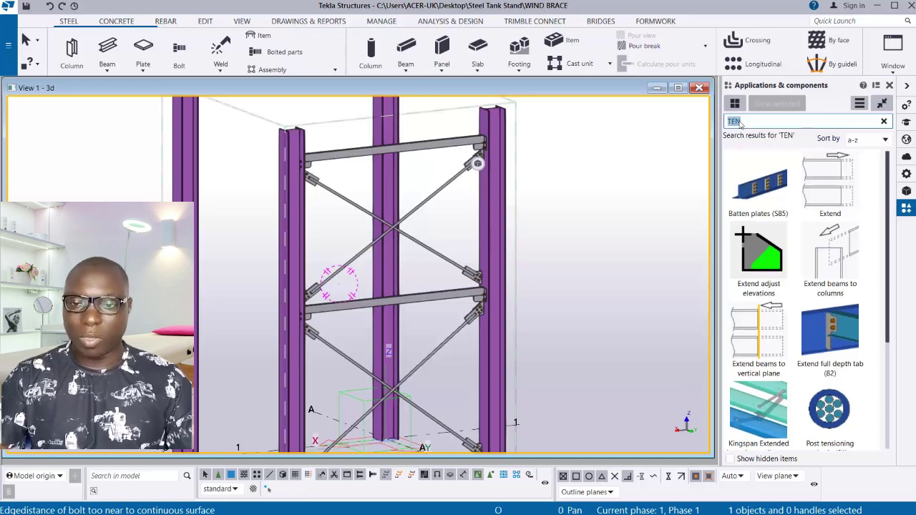
scroll(792, 236, down, 3)
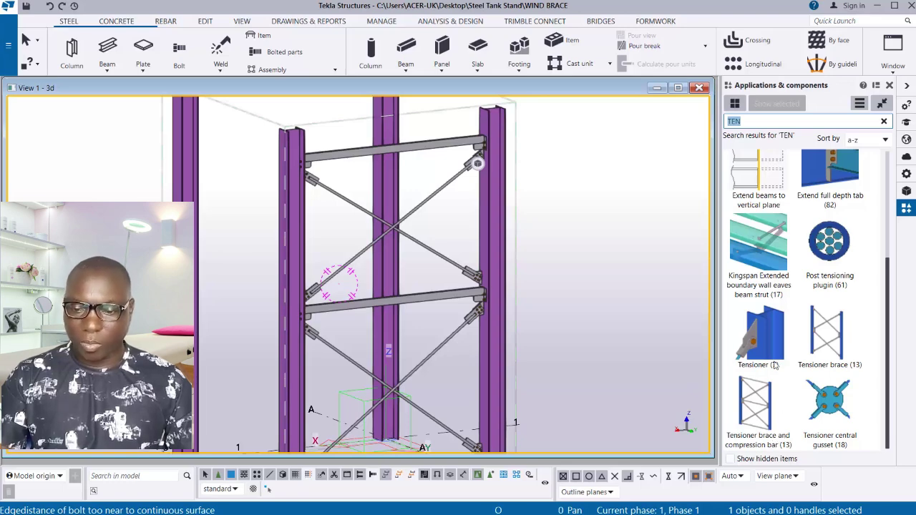
click(754, 428)
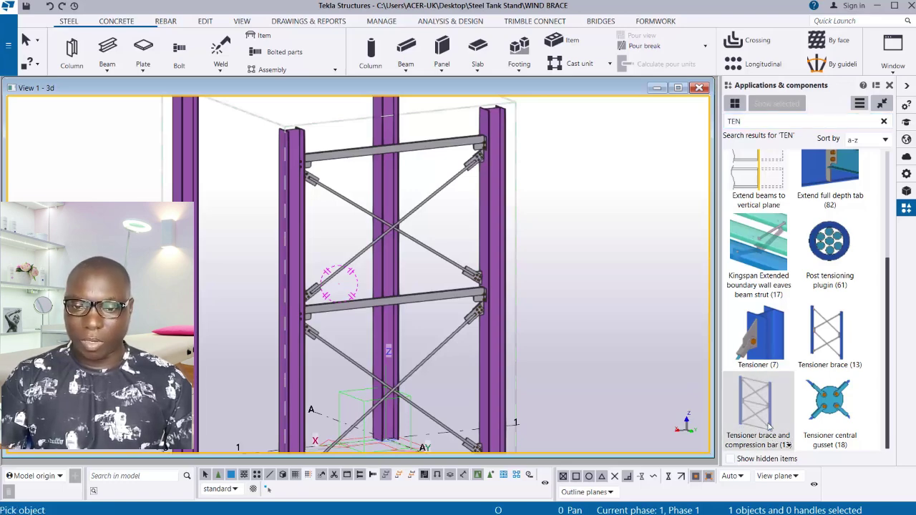
- Modify the existing front cross-bracing with the component's current properties and close the dialog
right_click(753, 397)
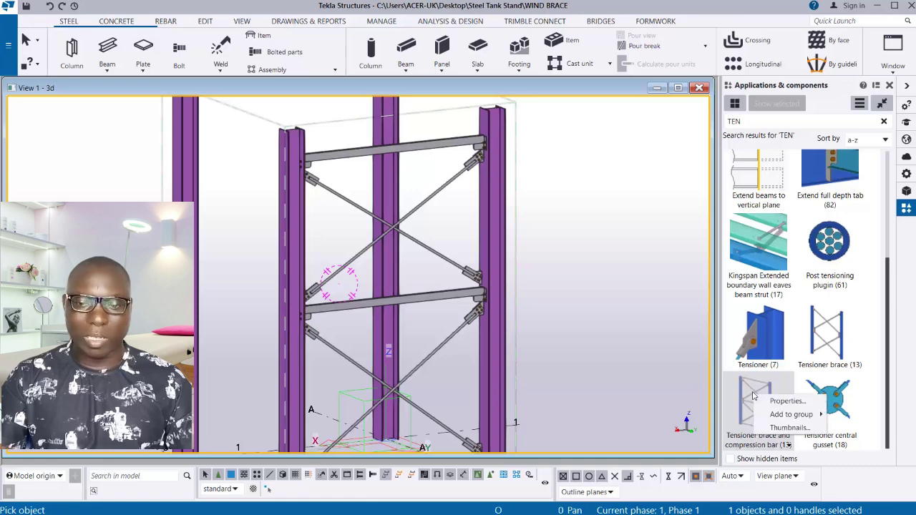
click(790, 403)
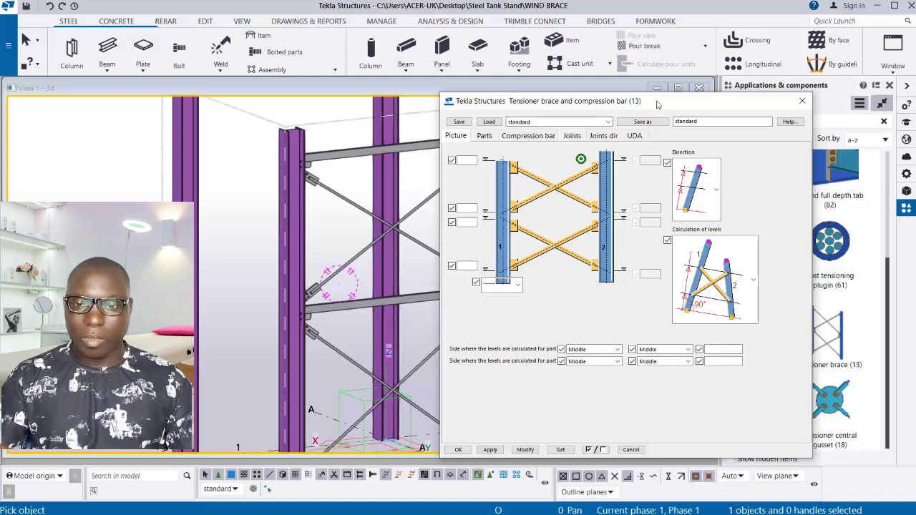
drag(658, 105, 748, 92)
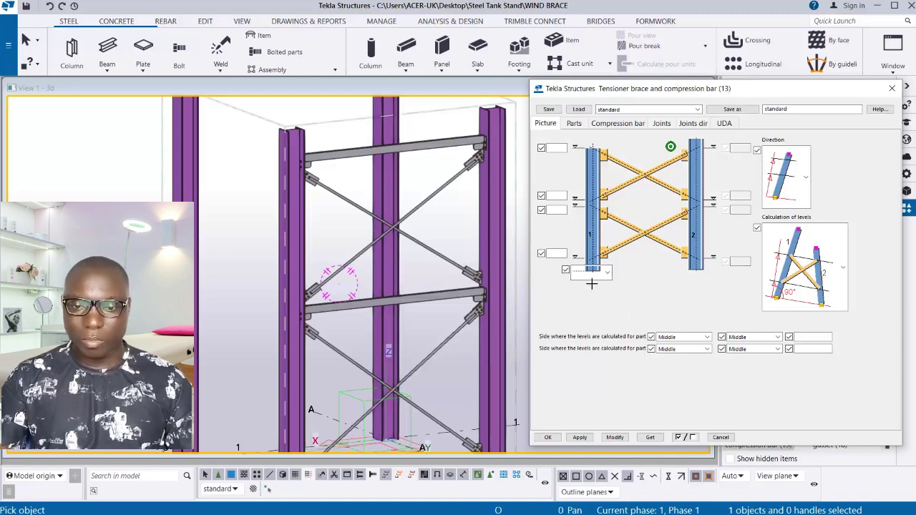
click(614, 438)
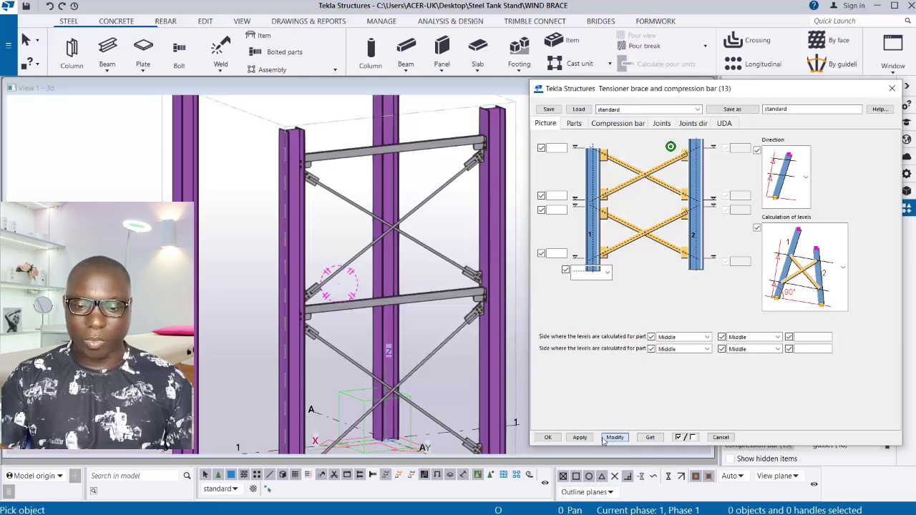
click(548, 437)
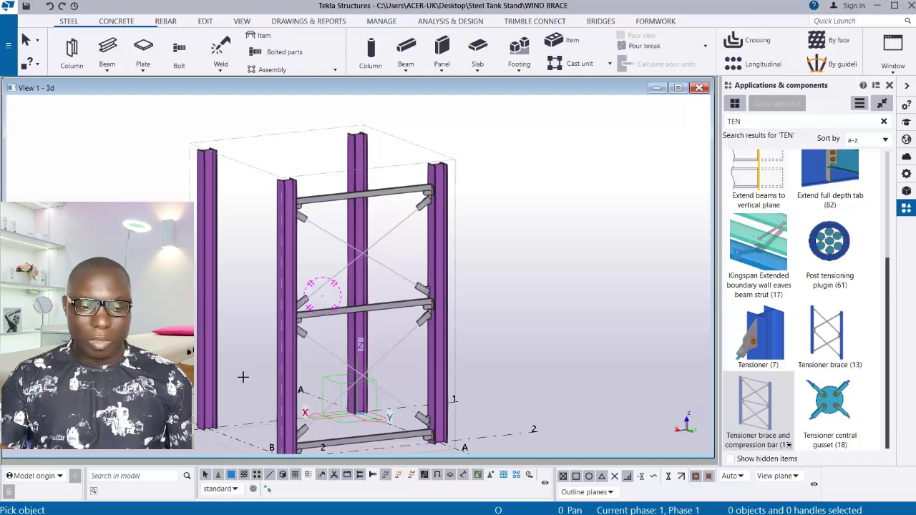
- Turn to the side bay, brace the left column to its neighbour with tensioner rods, and redraw the view
ctrl+middle_drag(244, 376, 414, 379)
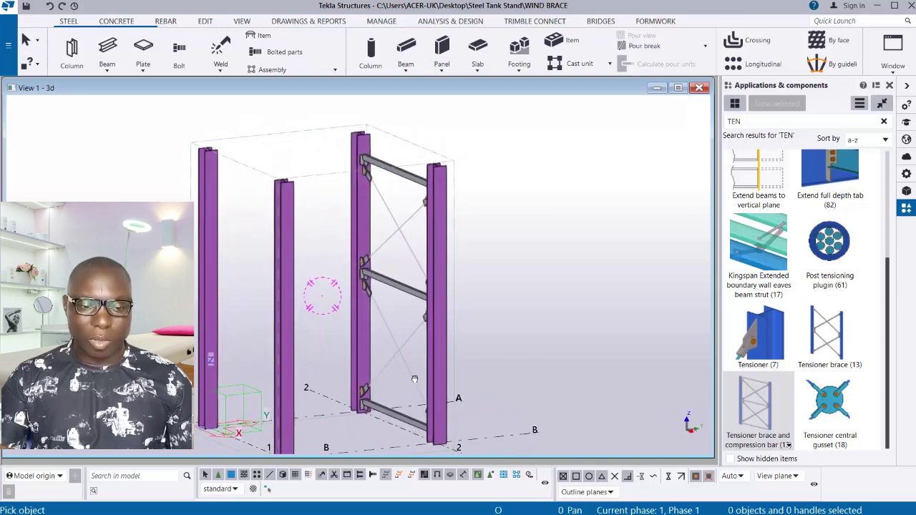
ctrl+middle_drag(536, 307, 351, 411)
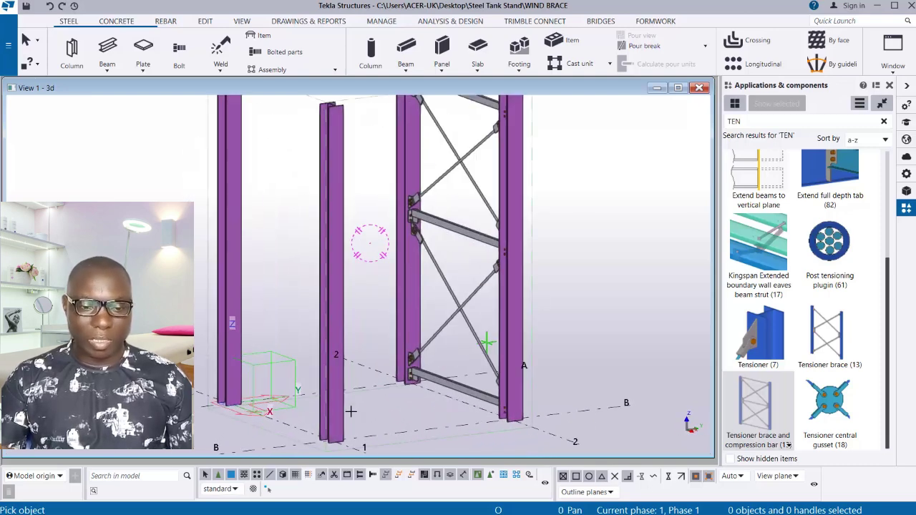
ctrl+middle_drag(241, 425, 252, 280)
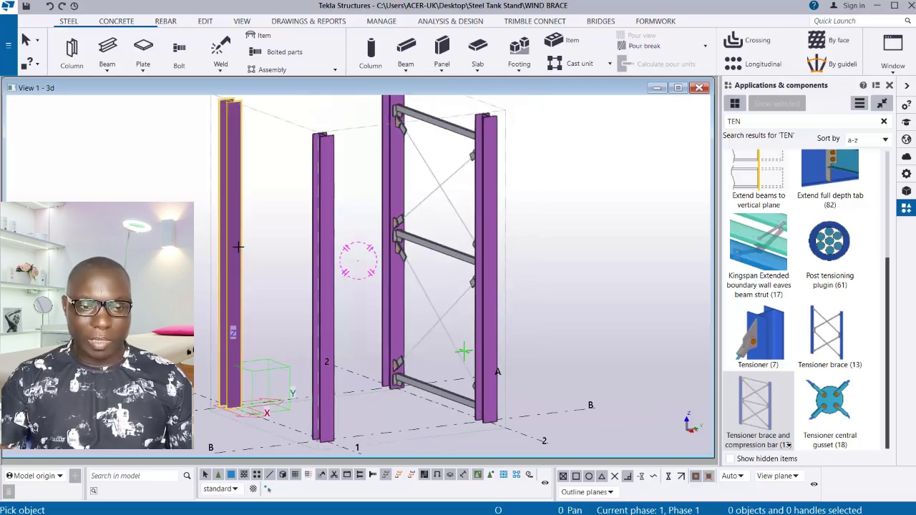
click(326, 295)
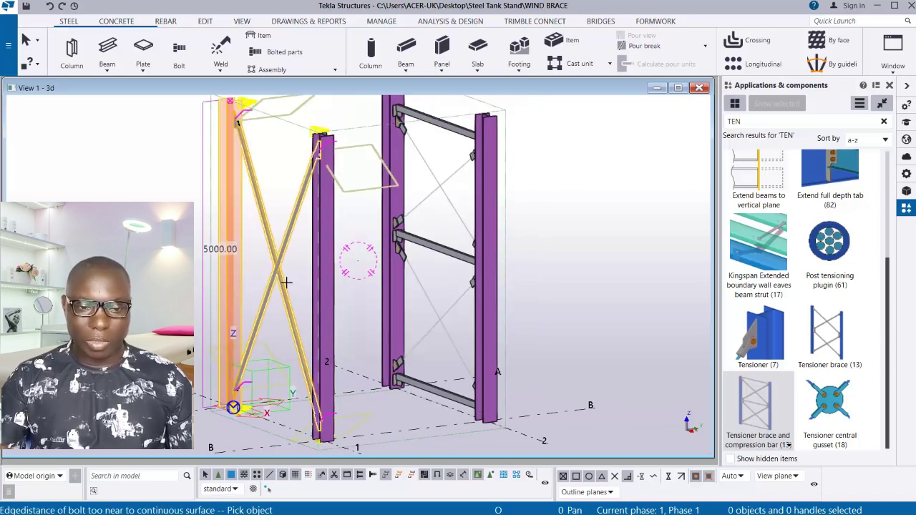
right_click(156, 157)
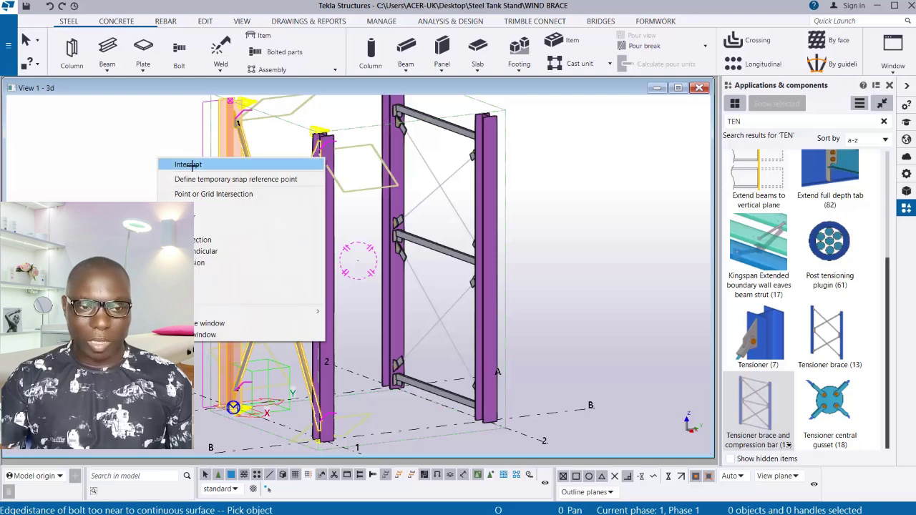
click(170, 166)
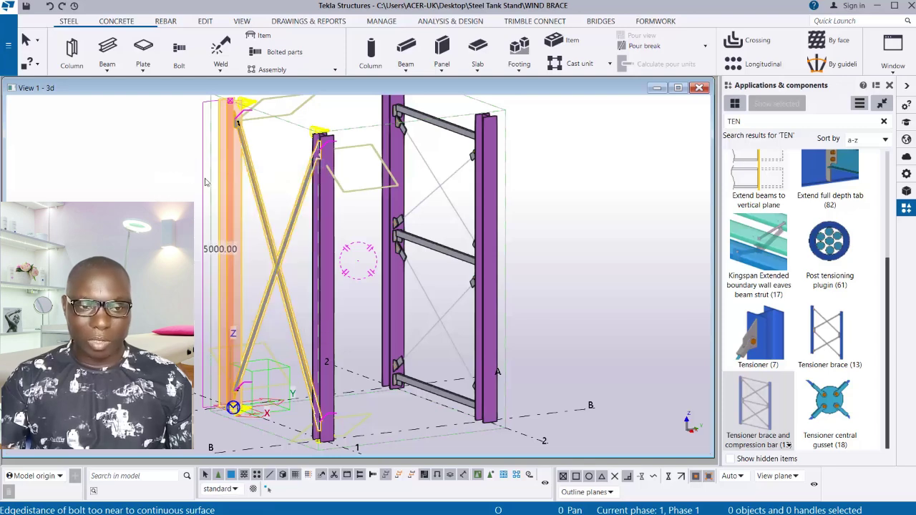
click(159, 152)
right_click(160, 152)
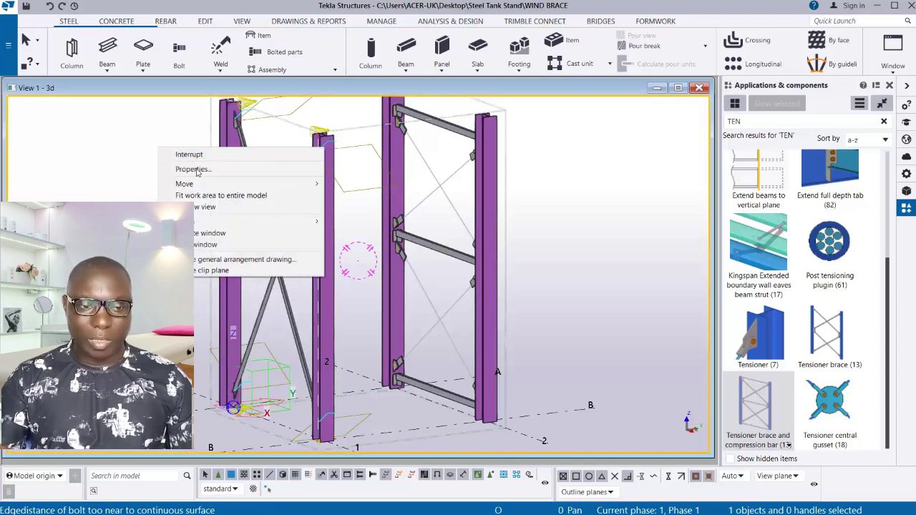
click(205, 207)
scroll(243, 328, up, 3)
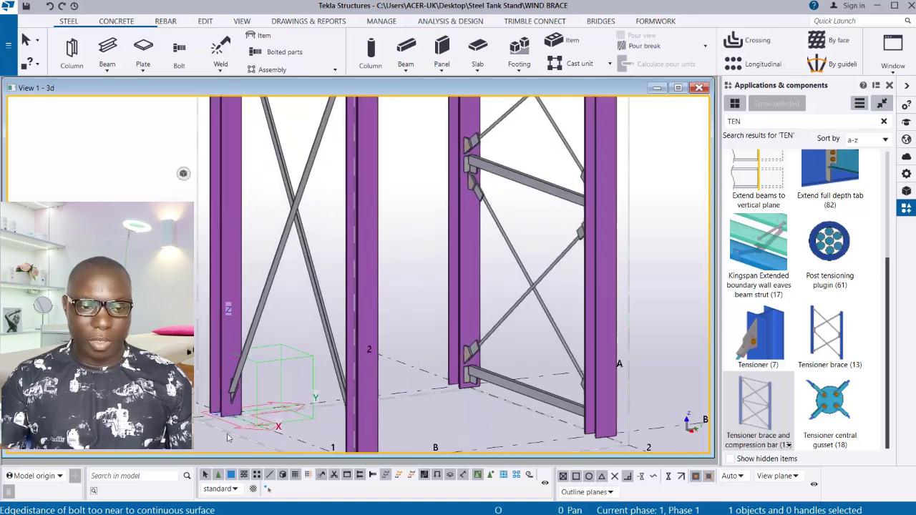
scroll(289, 159, down, 4)
scroll(289, 158, up, 3)
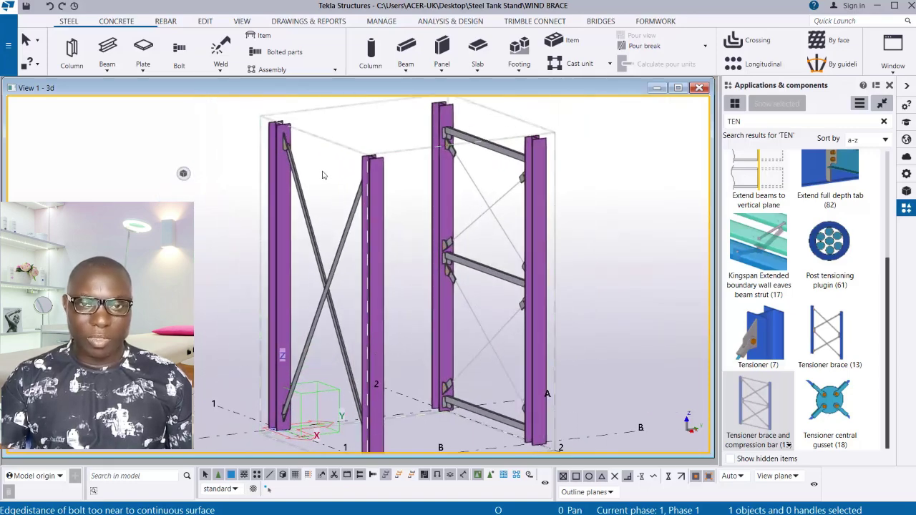
scroll(346, 292, up, 2)
ctrl+middle_drag(346, 292, 321, 294)
scroll(321, 293, down, 5)
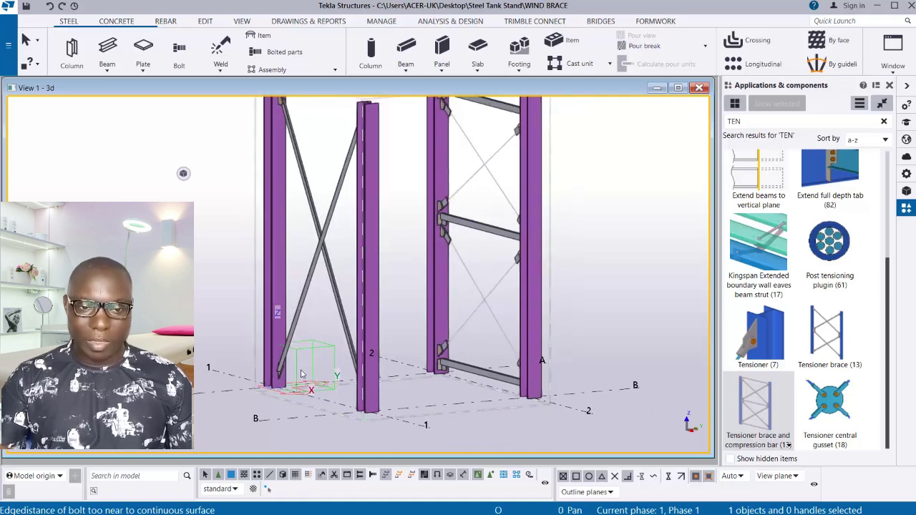
scroll(328, 294, up, 5)
scroll(327, 363, up, 2)
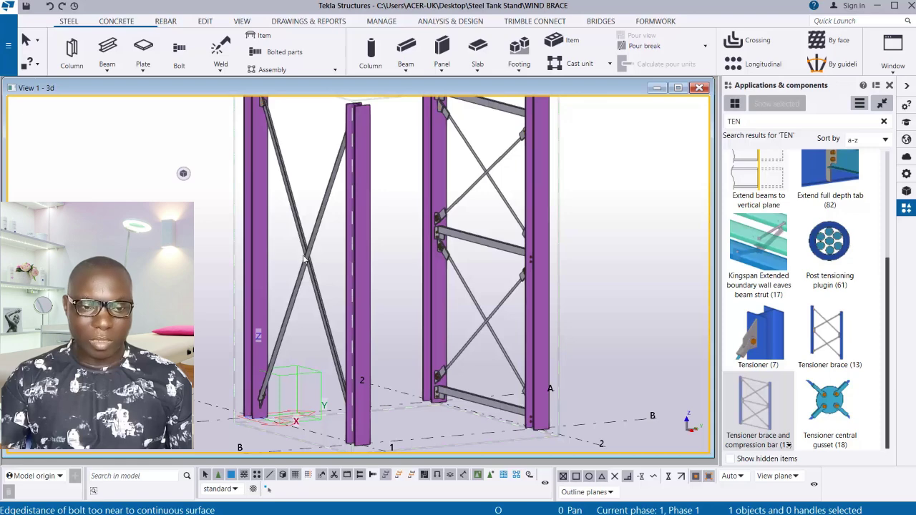
scroll(290, 341, down, 3)
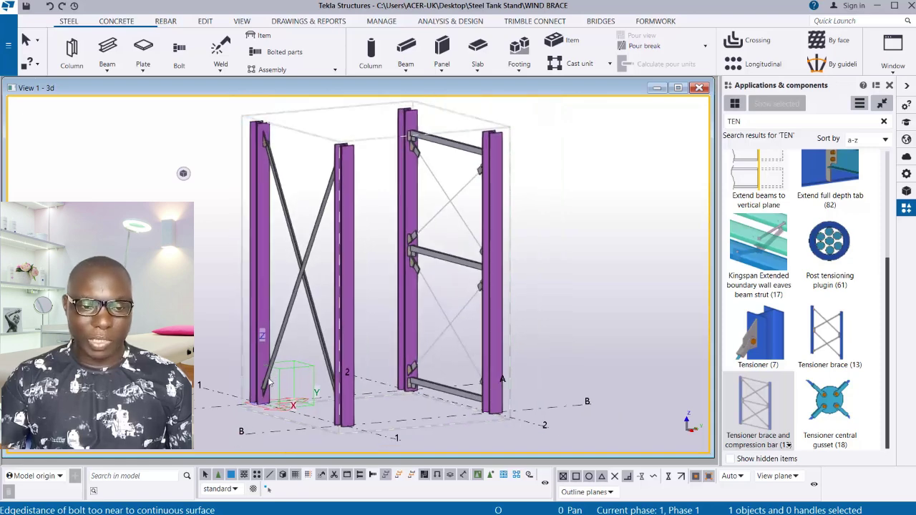
ctrl+middle_drag(291, 341, 283, 270)
scroll(317, 296, up, 3)
- Delete the newly placed side X-brace
click(284, 265)
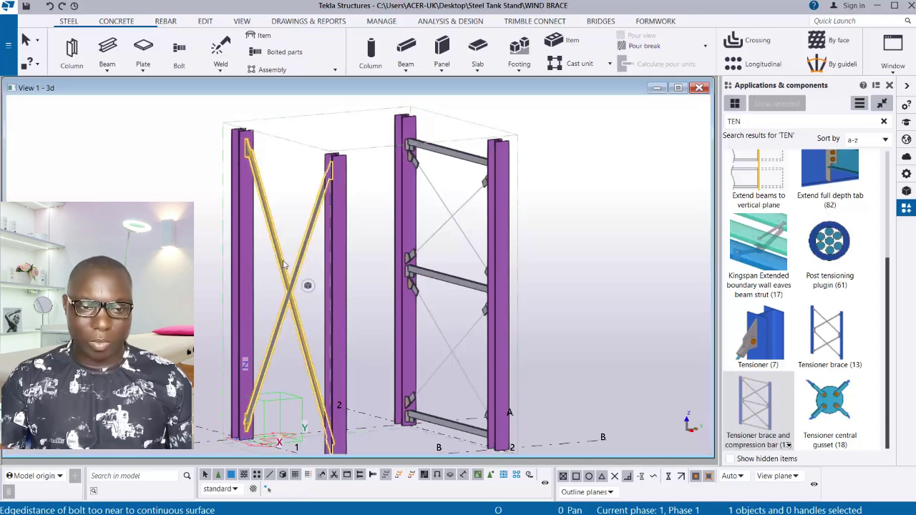
double_click(758, 407)
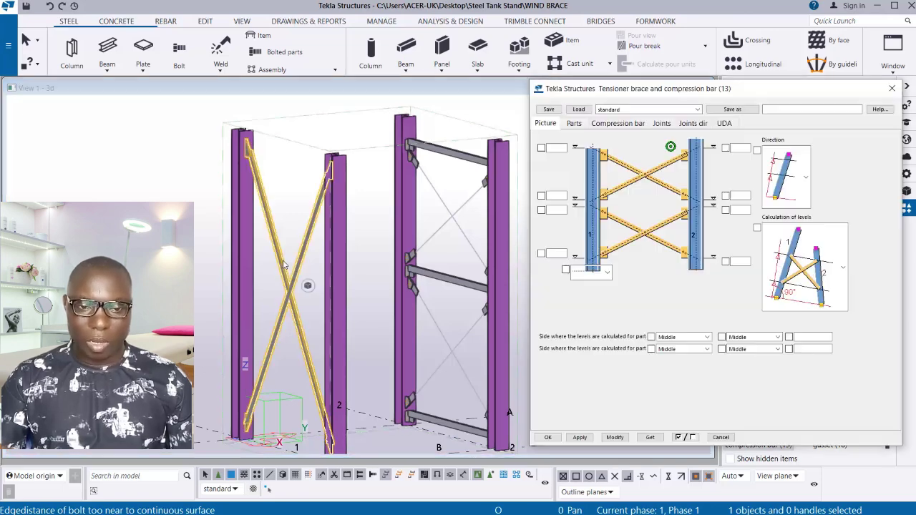
click(892, 89)
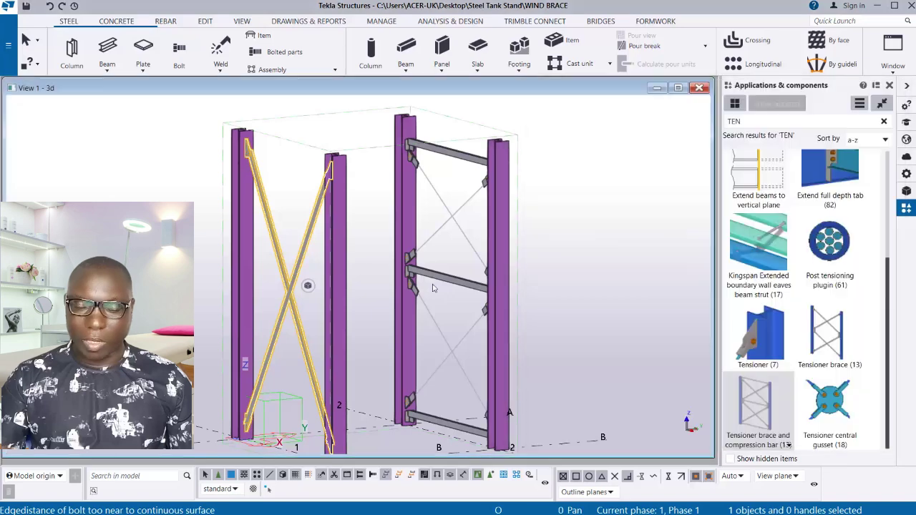
right_click(299, 185)
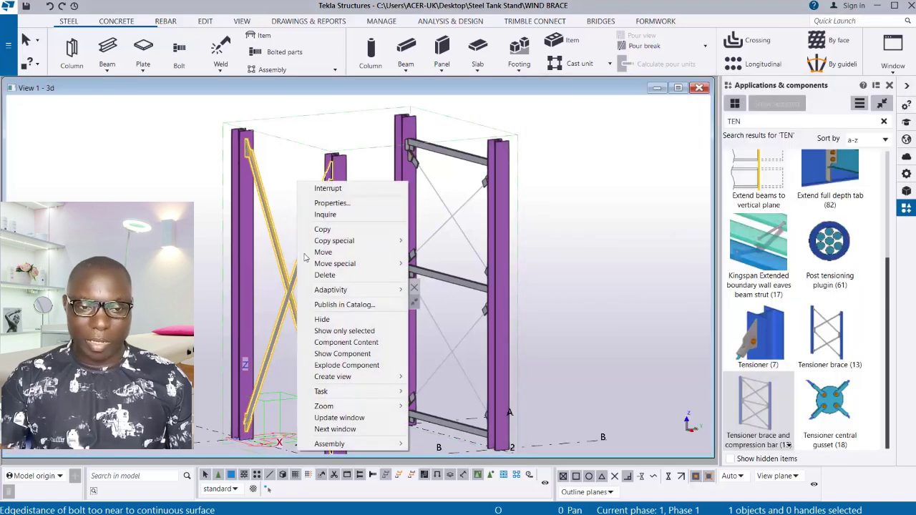
click(341, 278)
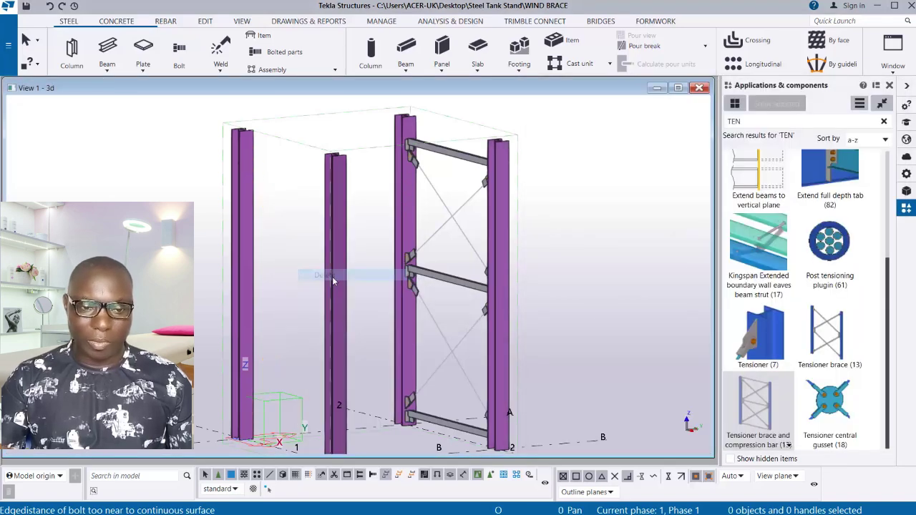
- Load the saved WIND BRACE settings into Tensioner brace and compression bar and apply them
double_click(766, 410)
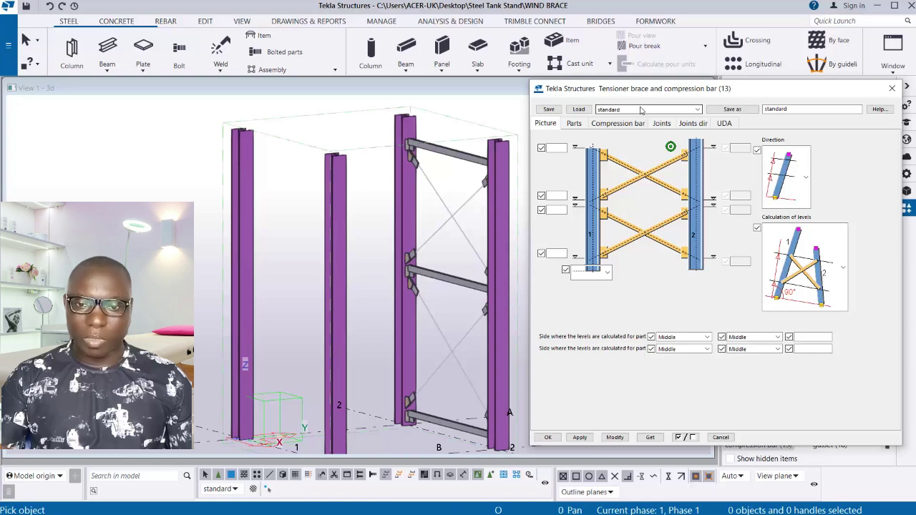
click(644, 111)
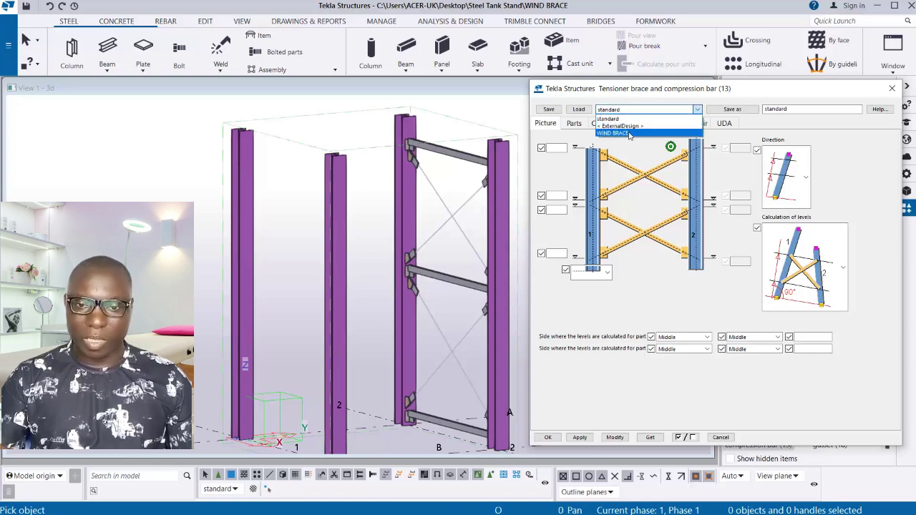
click(629, 135)
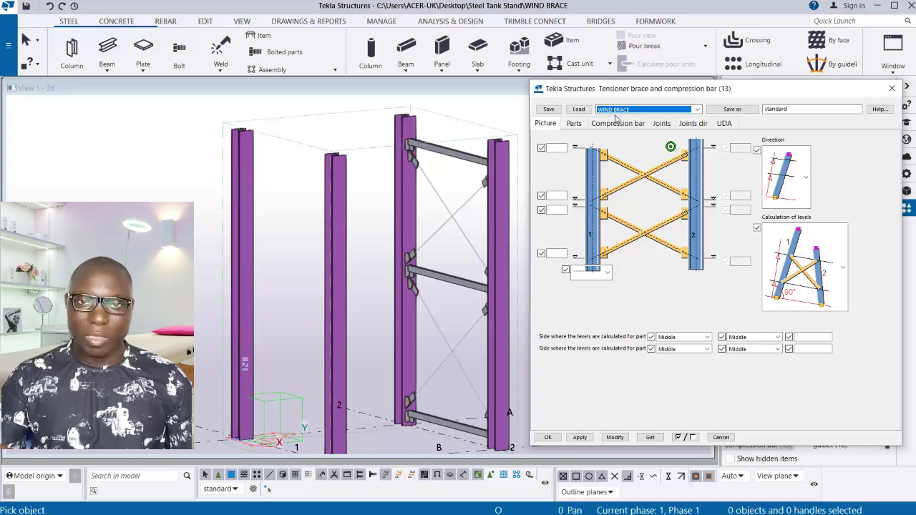
click(580, 110)
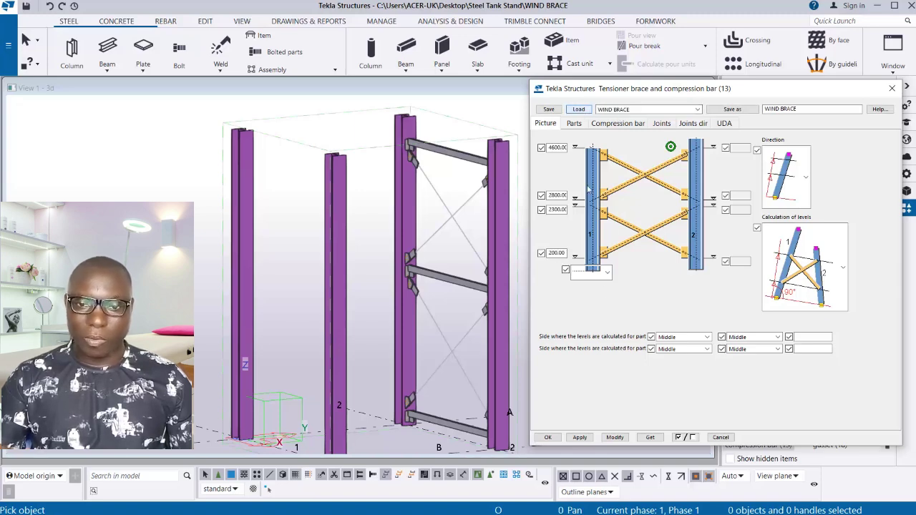
click(612, 438)
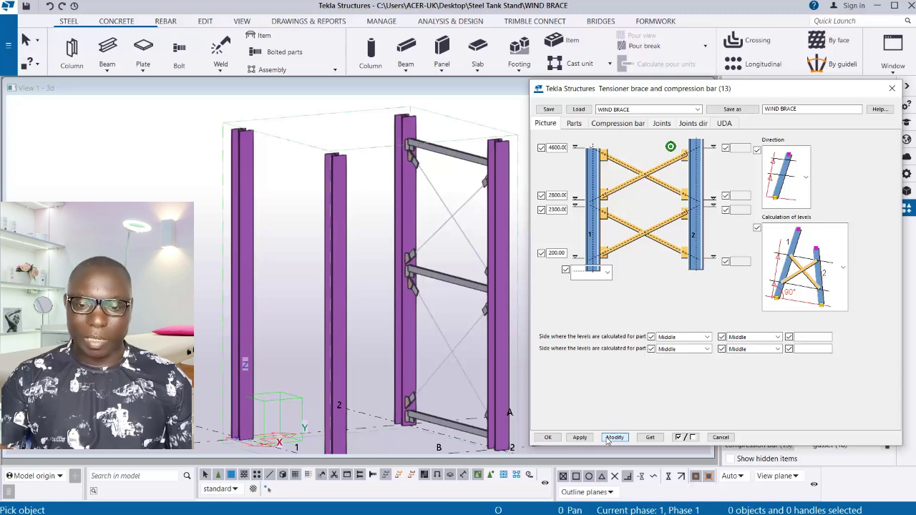
click(580, 438)
click(547, 440)
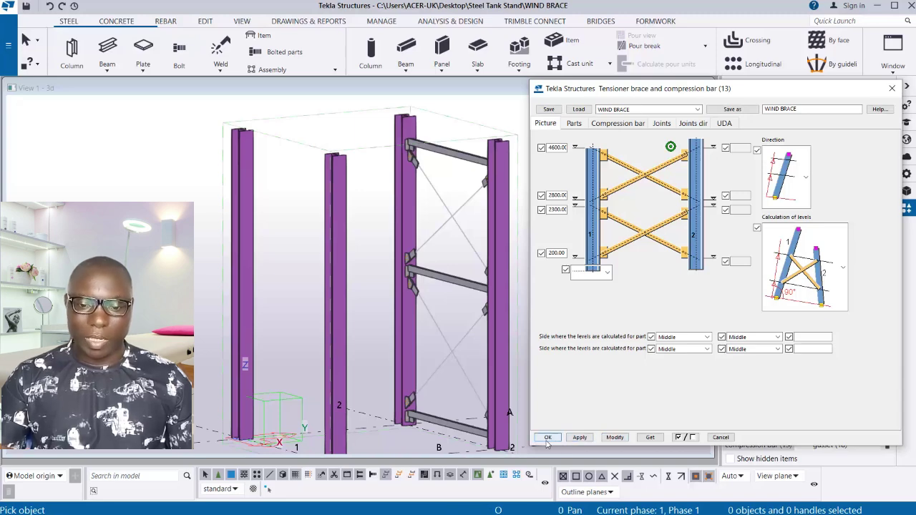
click(547, 439)
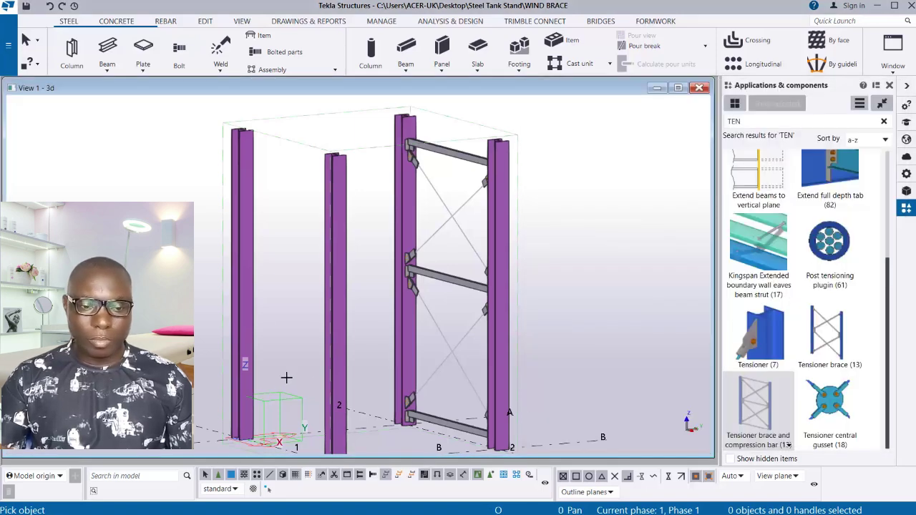
- Place the brace on the second column, end the command, and redraw the view
click(337, 282)
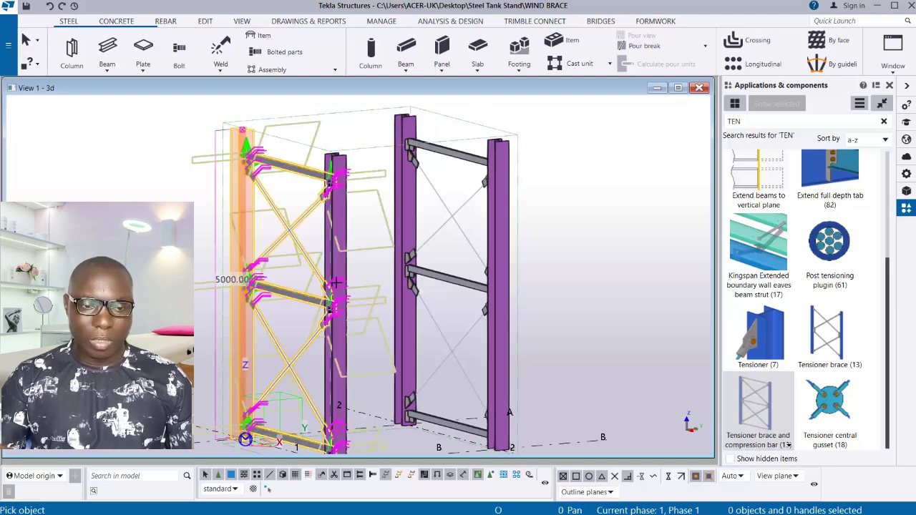
right_click(156, 155)
click(183, 160)
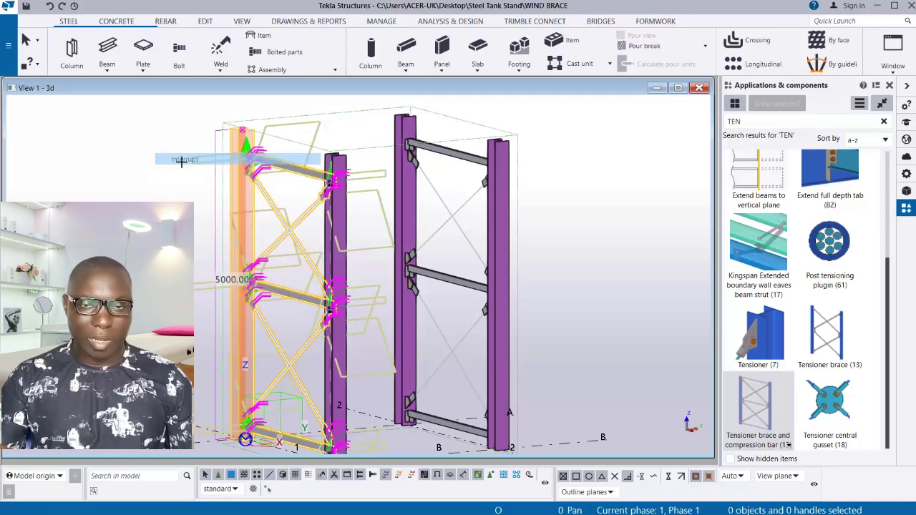
right_click(143, 137)
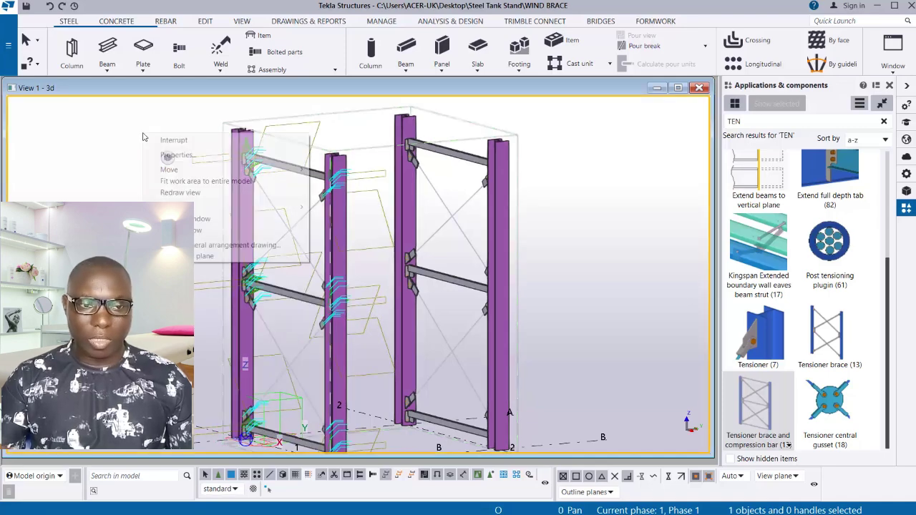
click(179, 192)
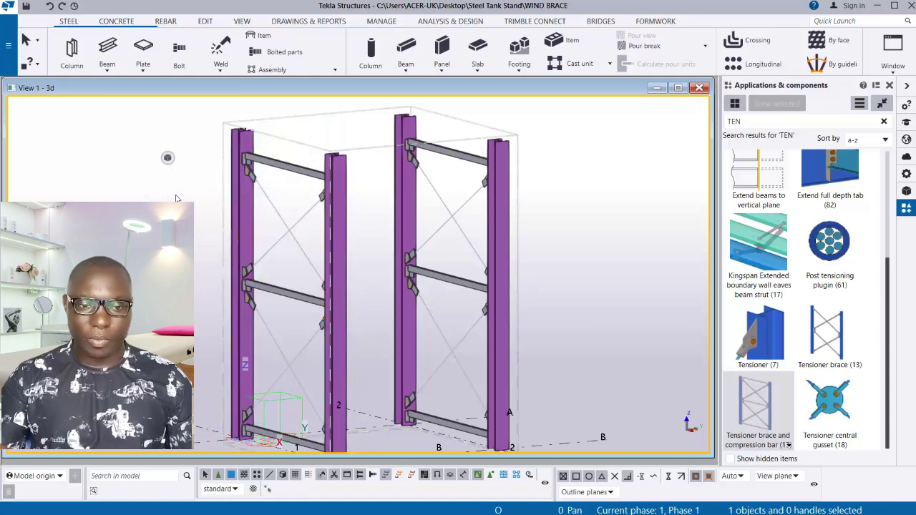
- Zoom the view and select the left frame's bracing component
scroll(240, 262, up, 5)
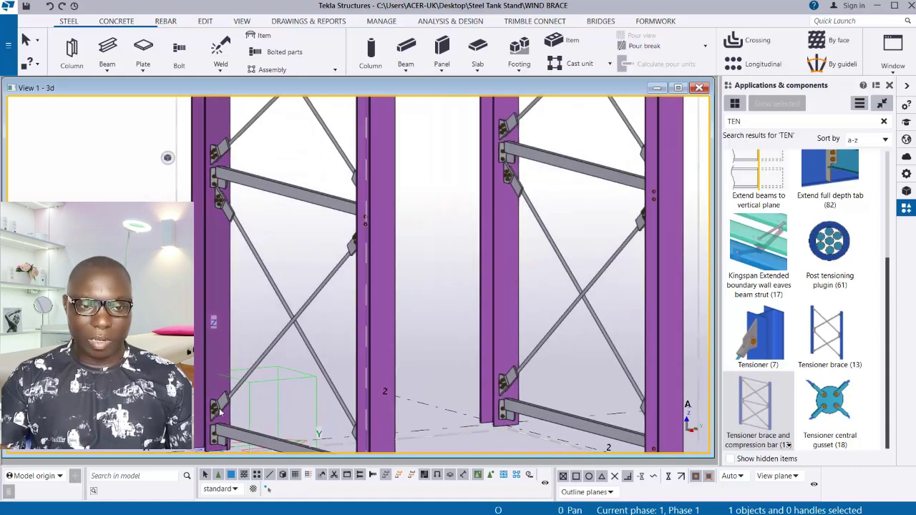
scroll(265, 259, down, 3)
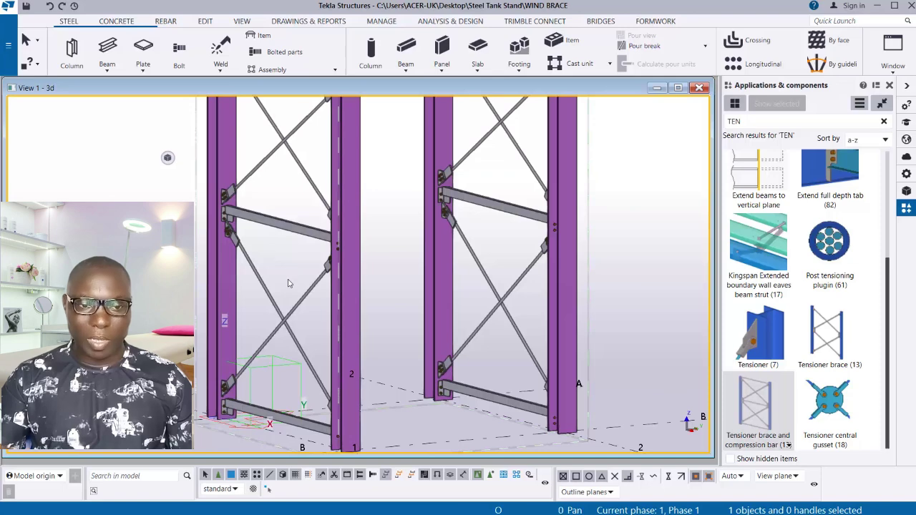
scroll(281, 410, down, 2)
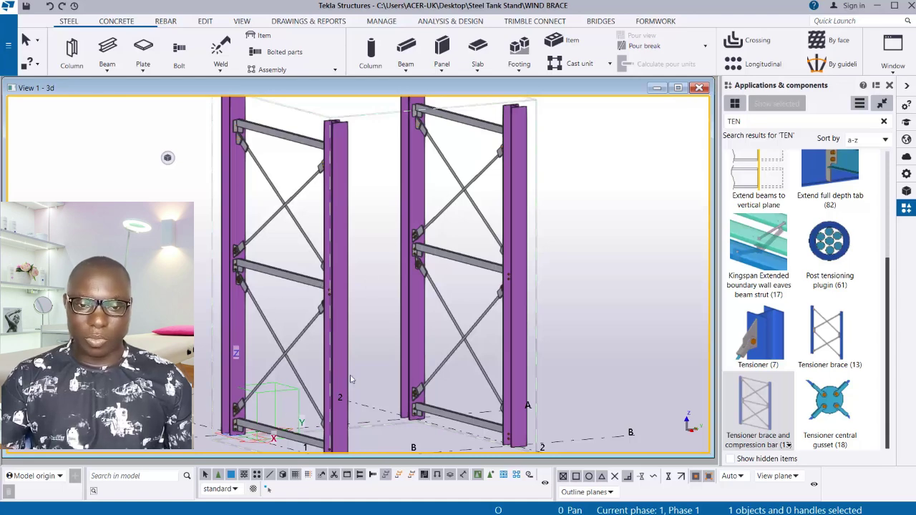
scroll(272, 326, down, 2)
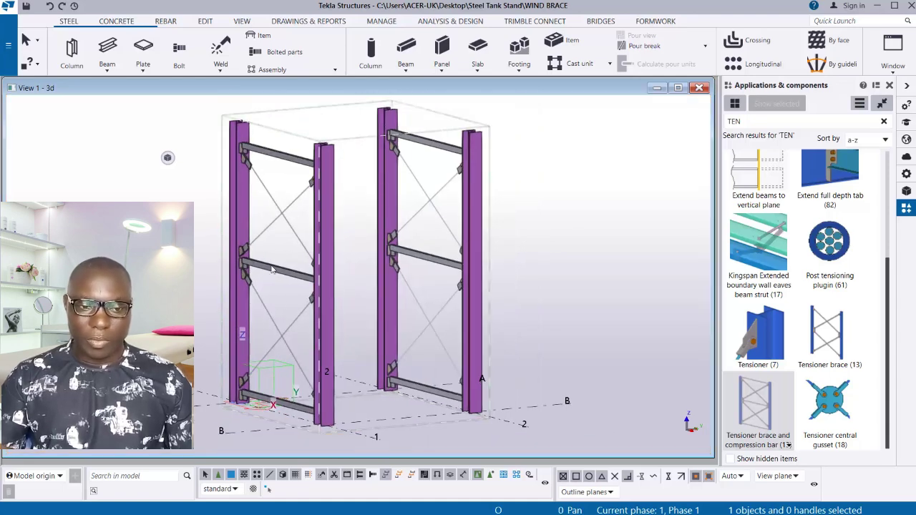
click(285, 229)
- Delete the left frame's bracing and open the Tensioner brace and compression bar properties
right_click(285, 230)
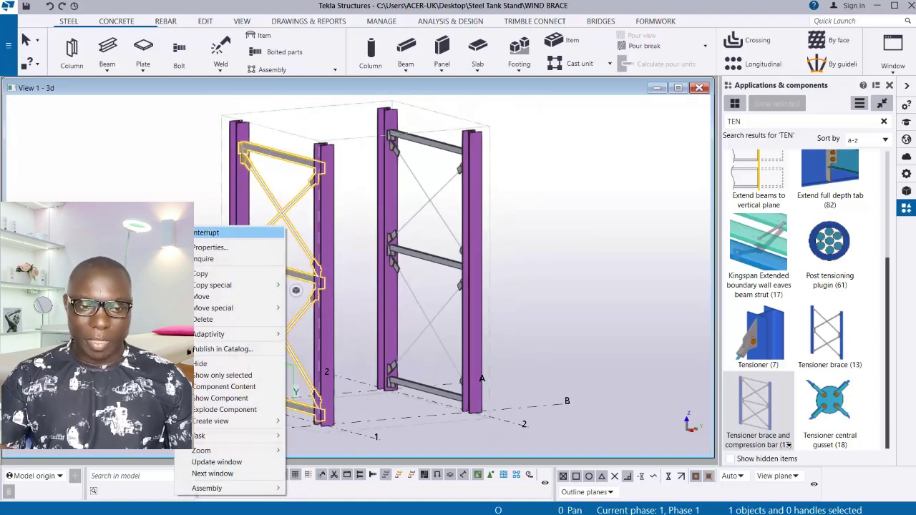
click(207, 320)
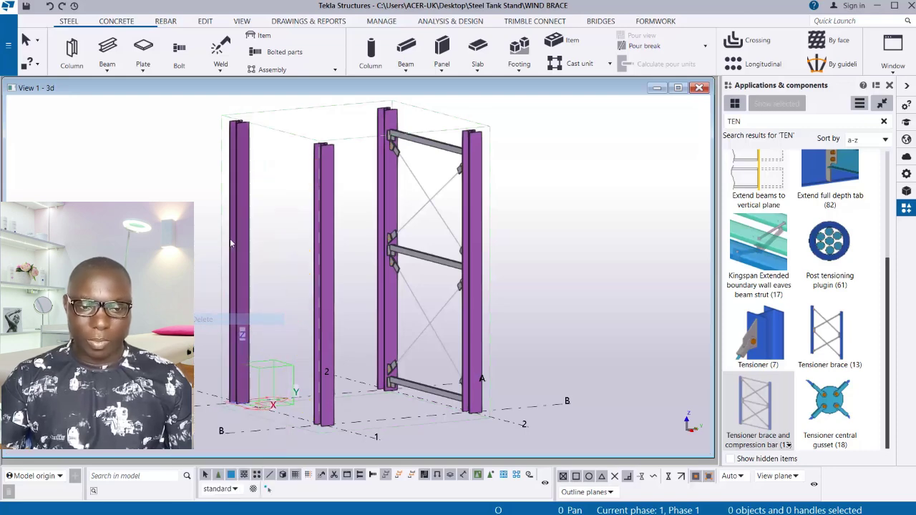
click(632, 319)
click(758, 401)
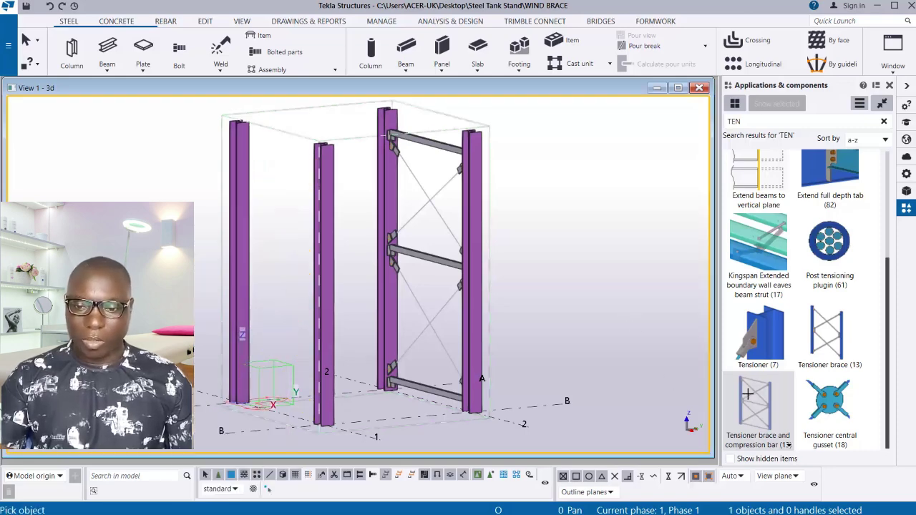
double_click(747, 393)
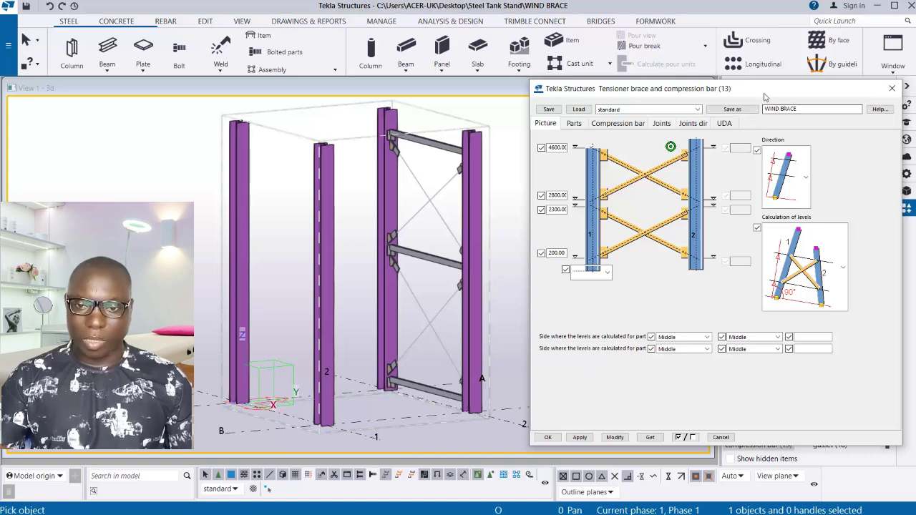
- Load the standard preset into the tensioner brace settings, leaving the level fields empty
drag(764, 96, 669, 102)
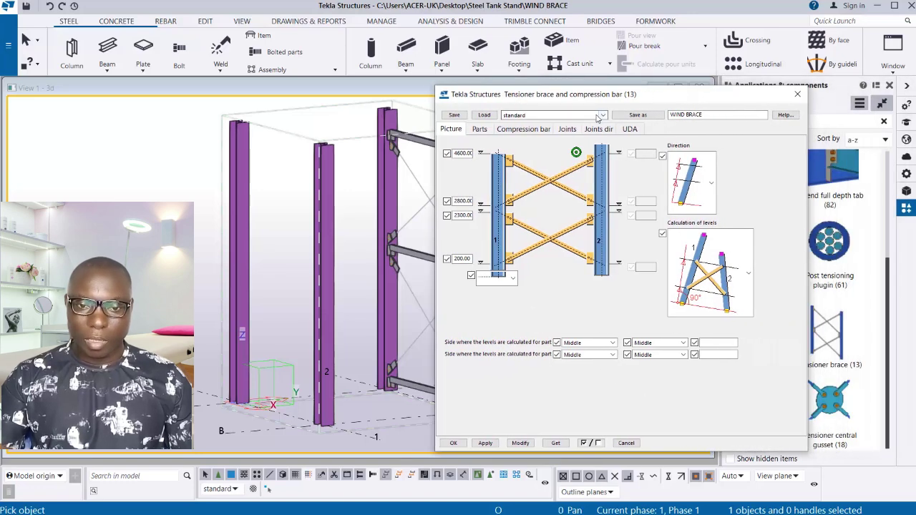
click(600, 116)
click(505, 121)
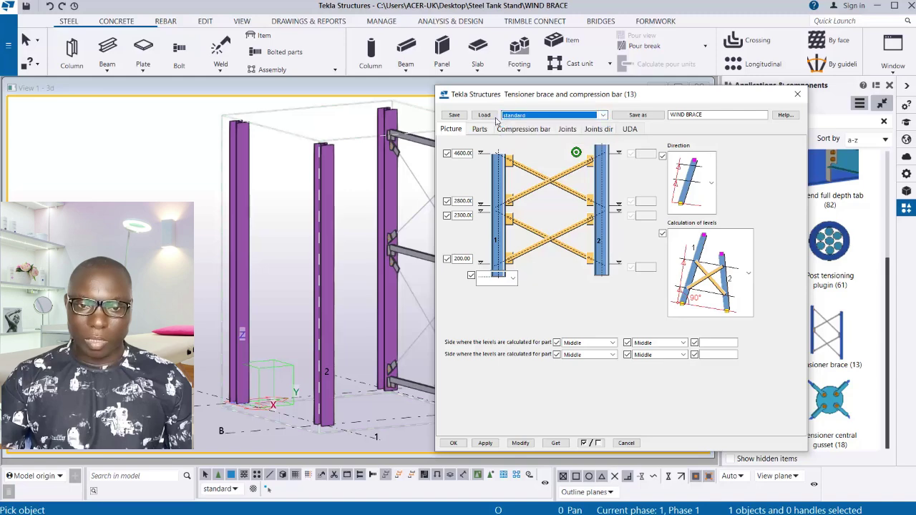
click(491, 116)
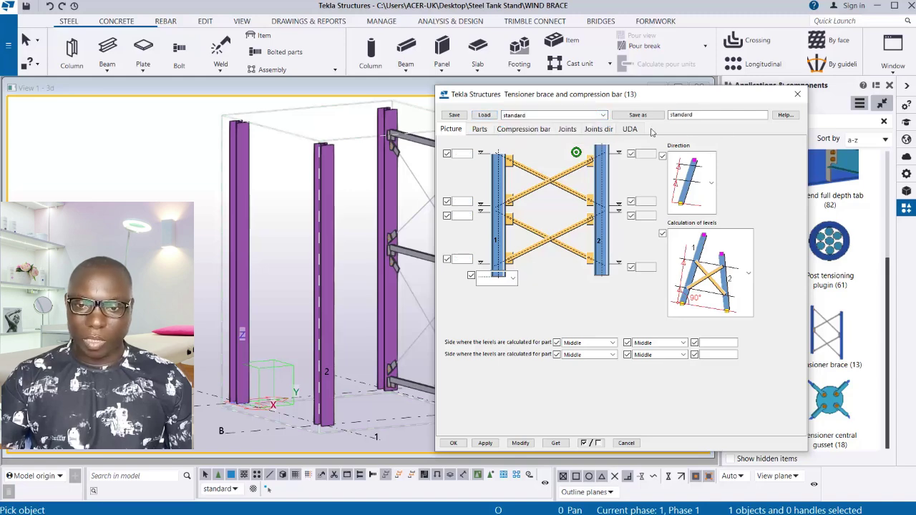
scroll(376, 287, up, 3)
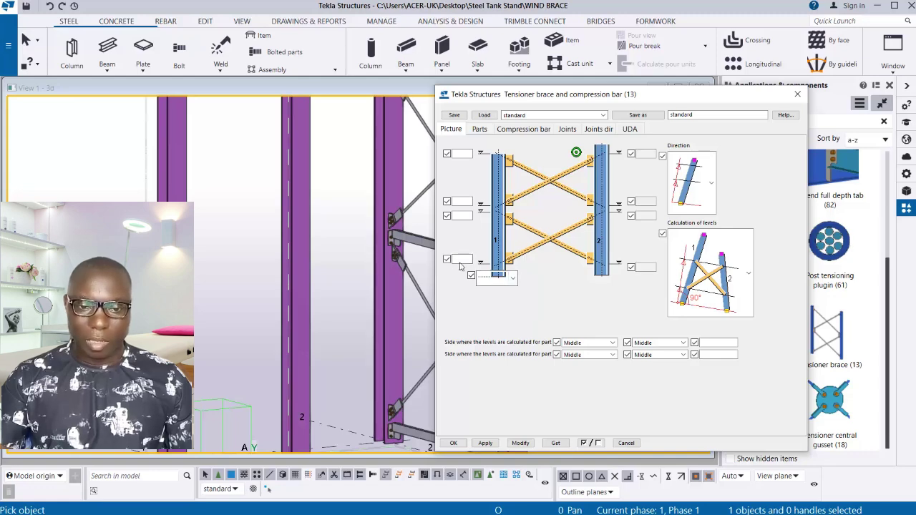
click(461, 261)
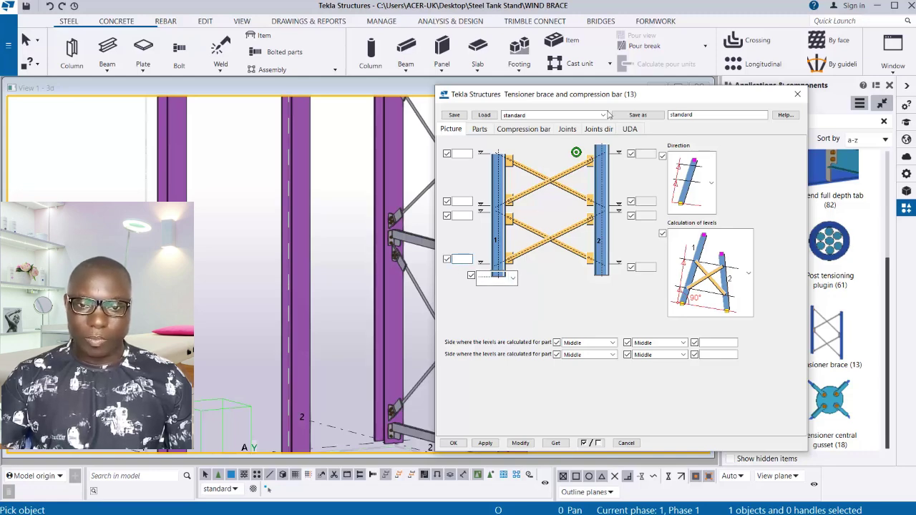
drag(653, 94, 732, 93)
scroll(337, 370, down, 3)
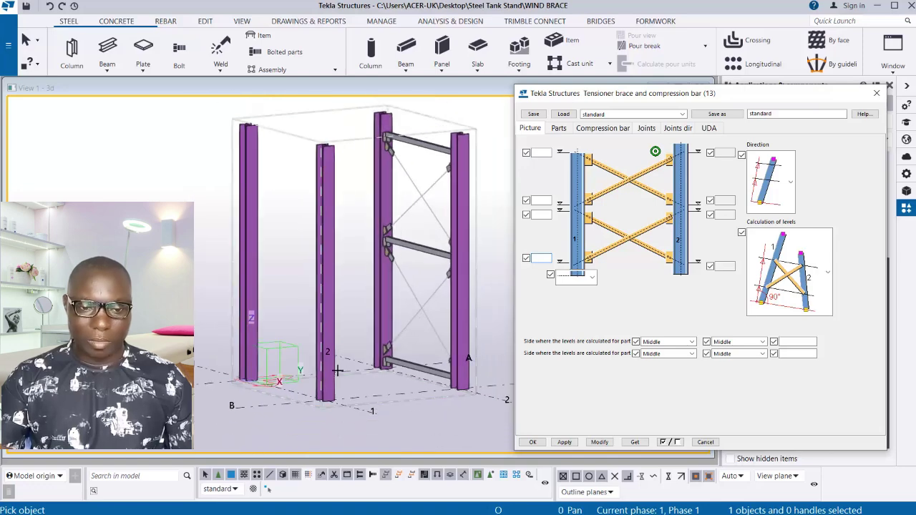
- Enter tensioner brace levels 200, 2500, 2750 and 4900 on the Picture tab
scroll(337, 370, up, 2)
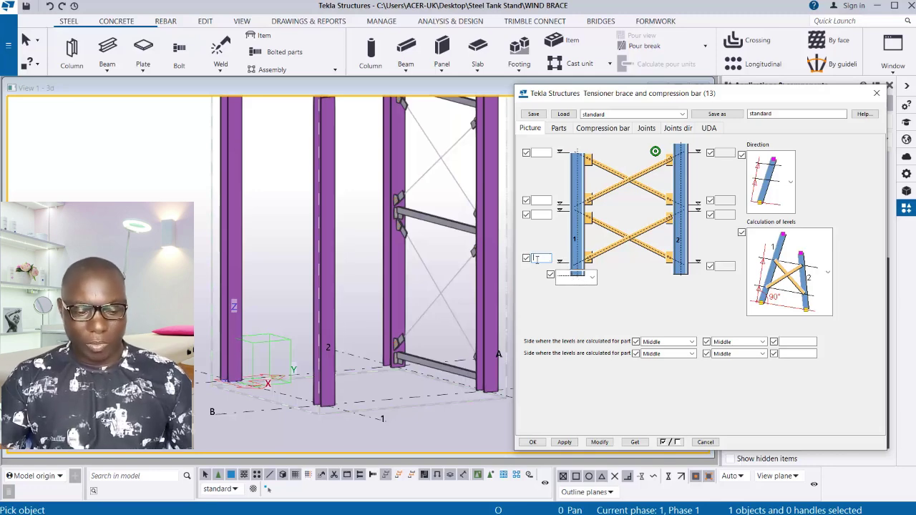
text(00)
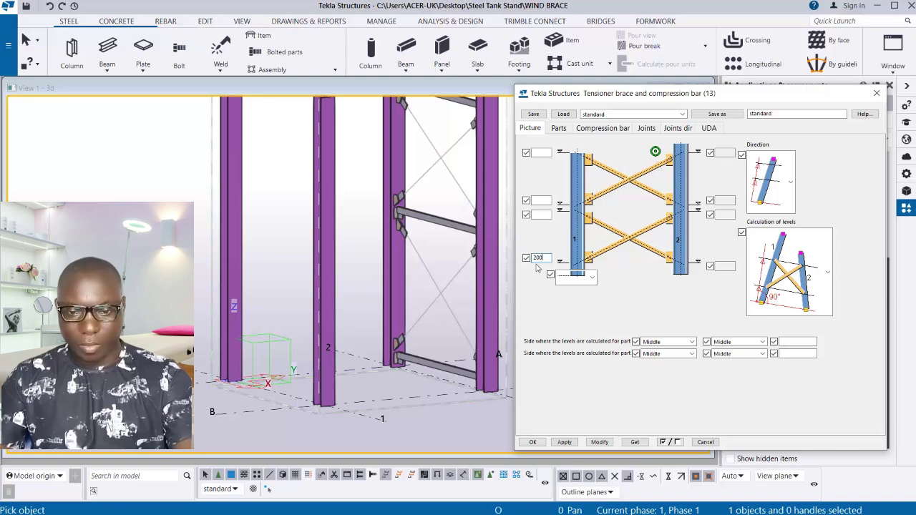
click(542, 214)
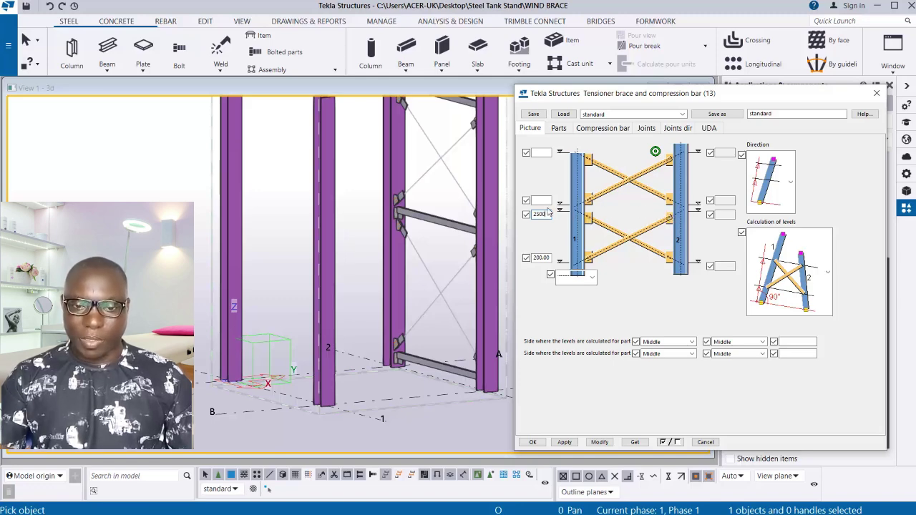
click(542, 202)
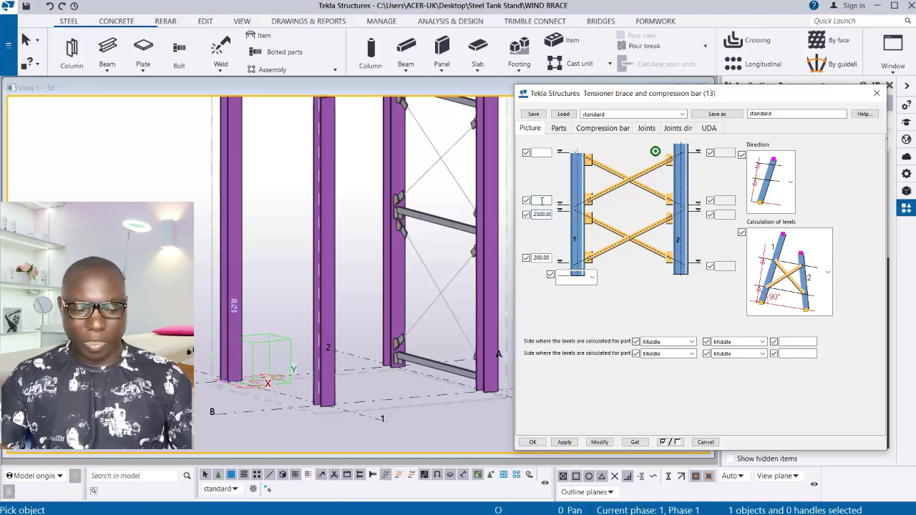
text(275)
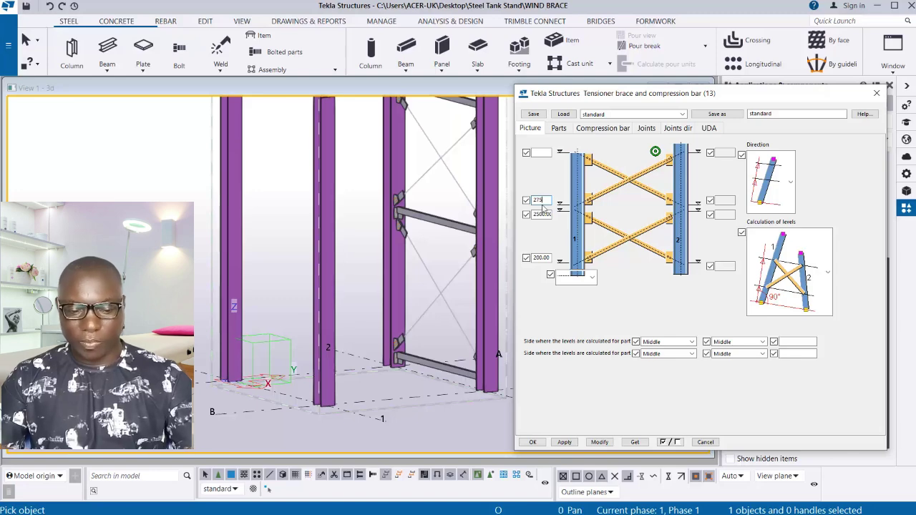
text(0)
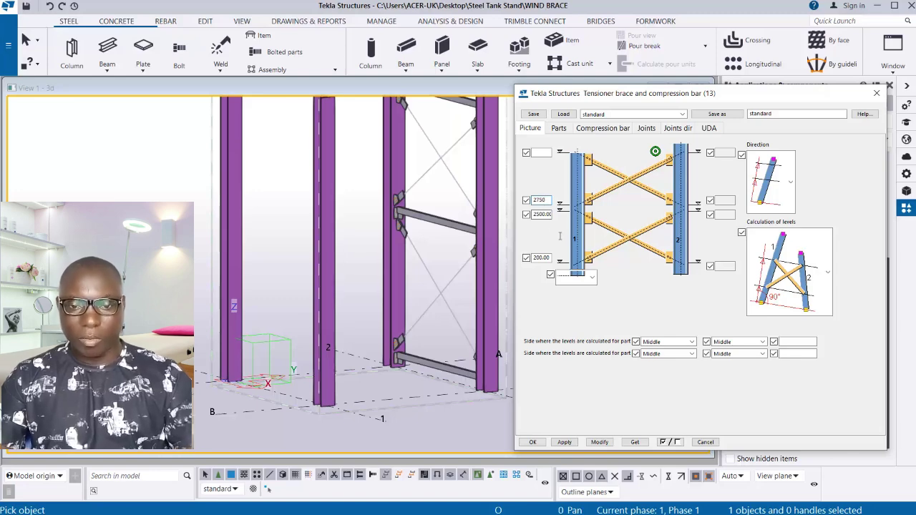
click(542, 153)
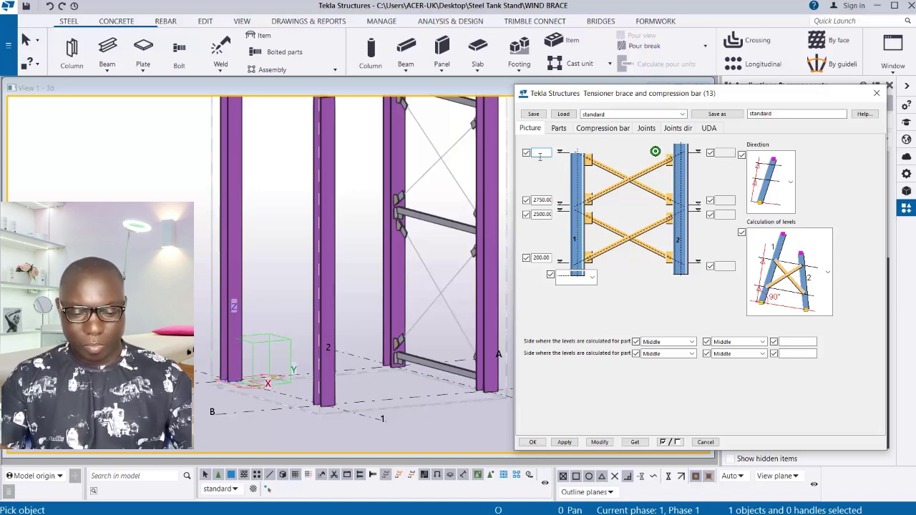
text(4900)
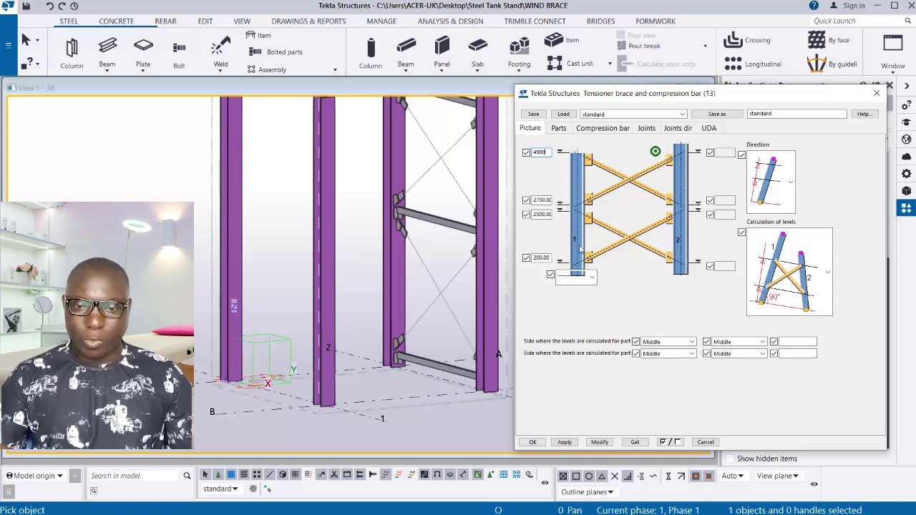
- Modify the component with the new levels, apply, and close the brace settings
scroll(307, 362, down, 2)
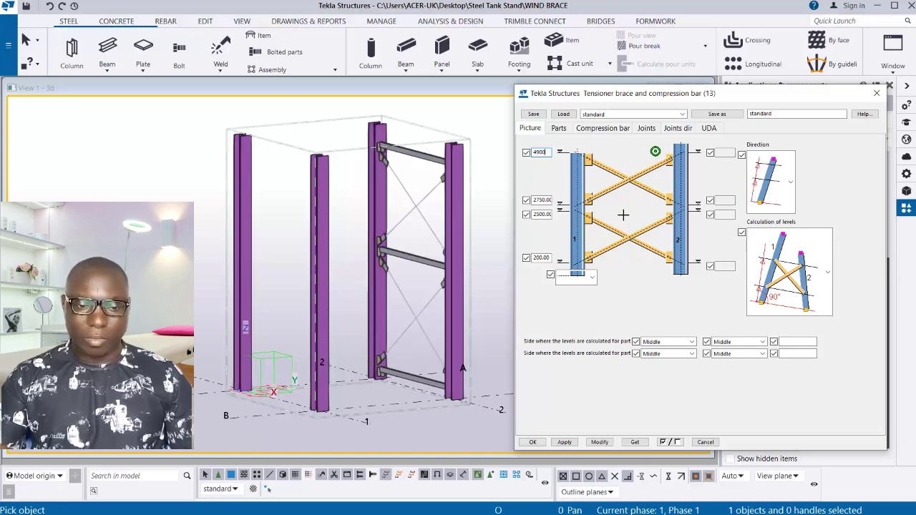
scroll(226, 326, up, 1)
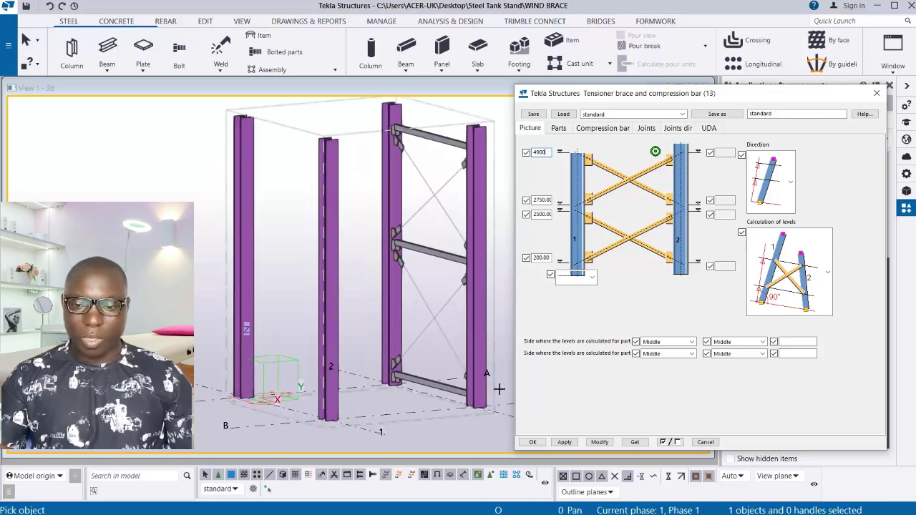
click(600, 443)
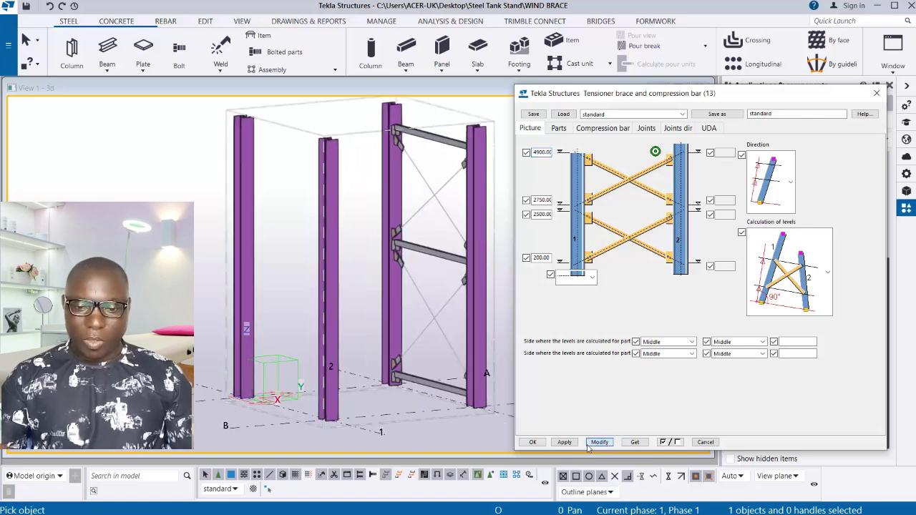
click(563, 442)
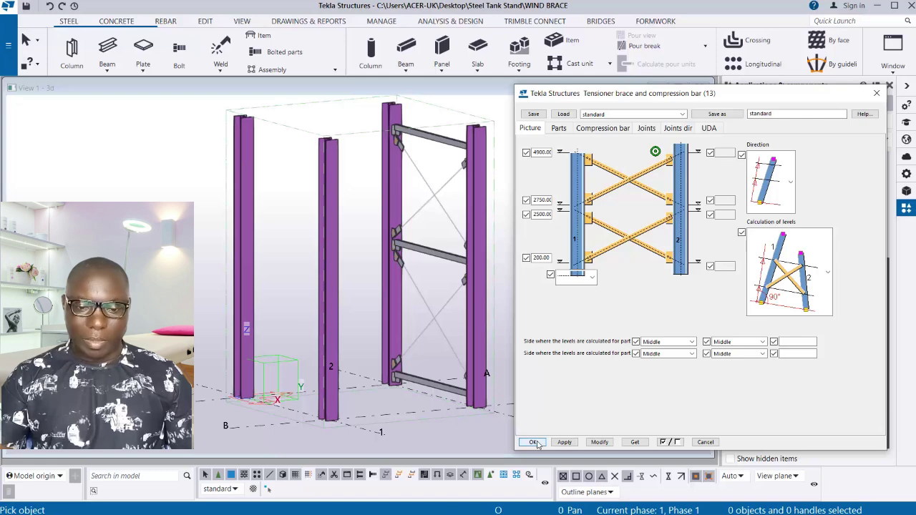
click(534, 442)
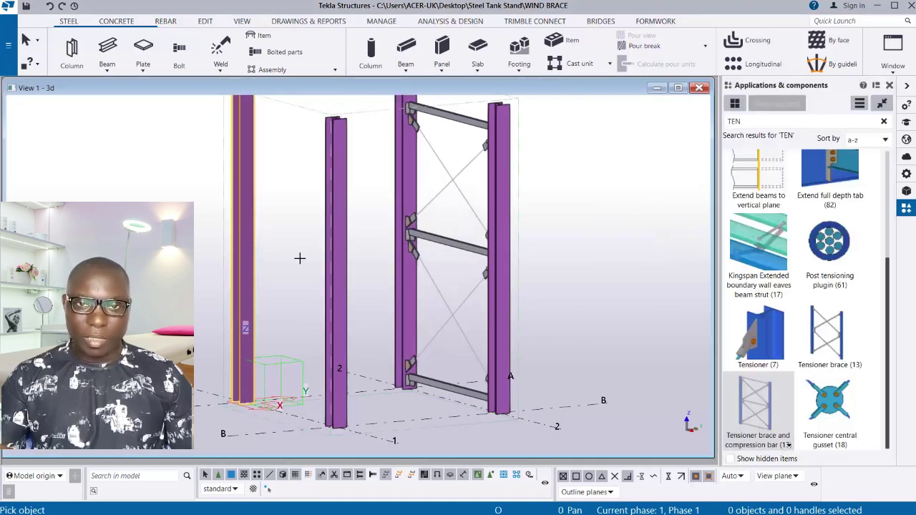
- Place the left frame's tensioner cross-brace, end the command, and switch to a front view
click(341, 288)
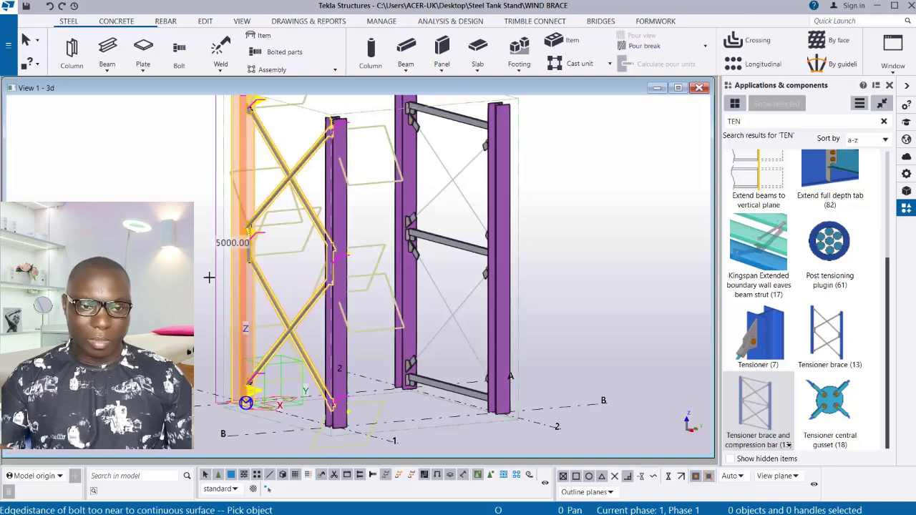
right_click(195, 210)
click(218, 216)
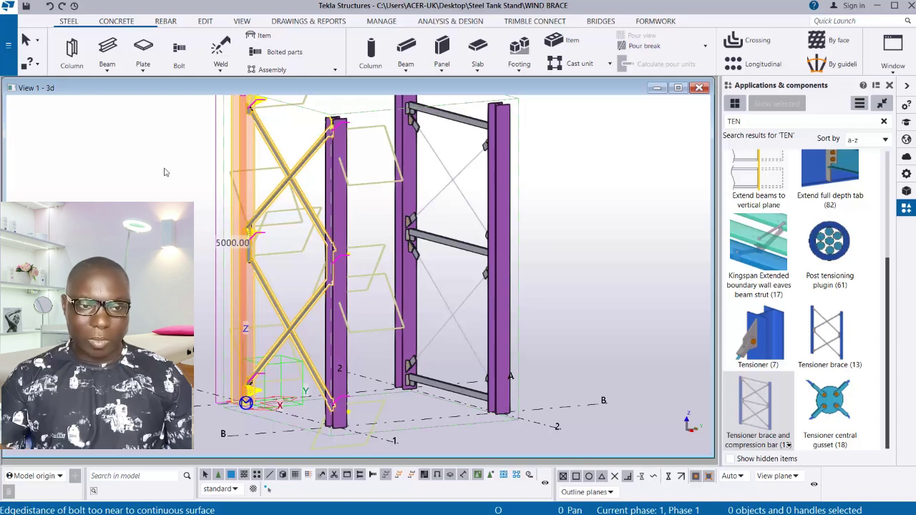
click(158, 164)
right_click(158, 164)
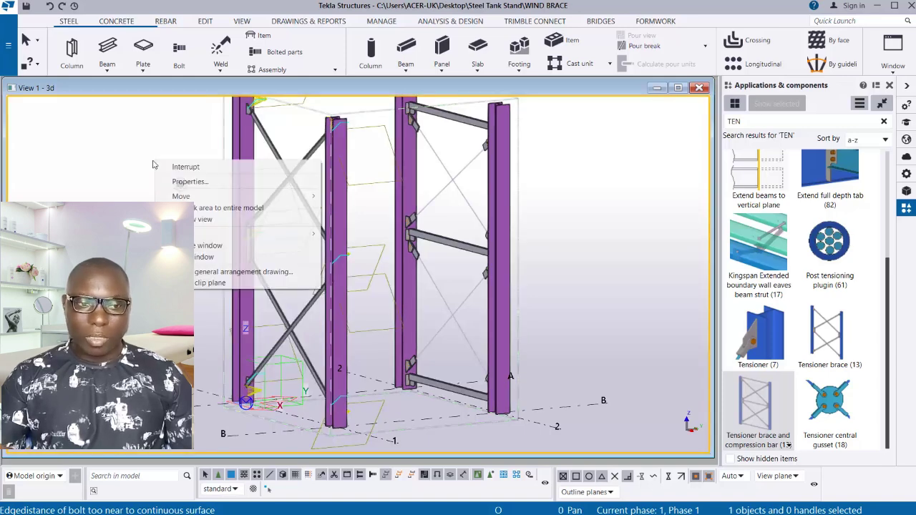
click(229, 219)
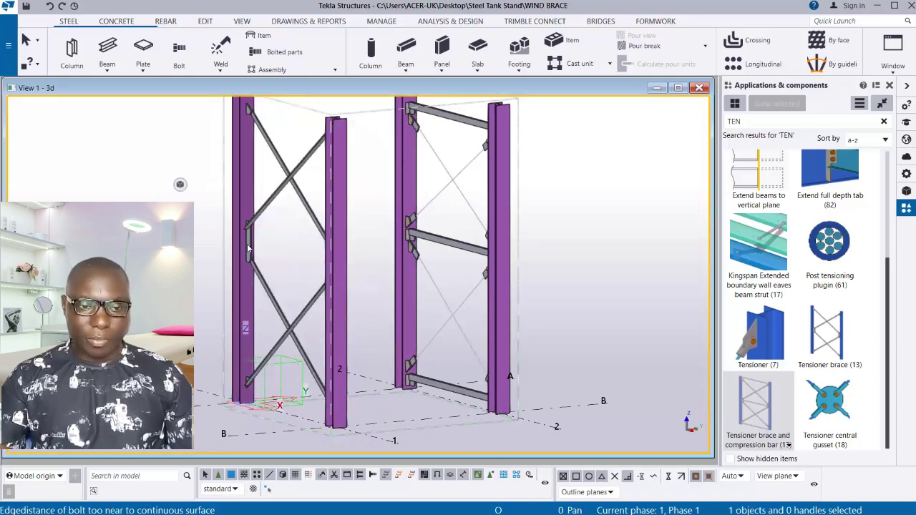
- Zoom and orbit to the right frame and select its tensioner brace component
scroll(245, 247, up, 5)
scroll(244, 251, up, 1)
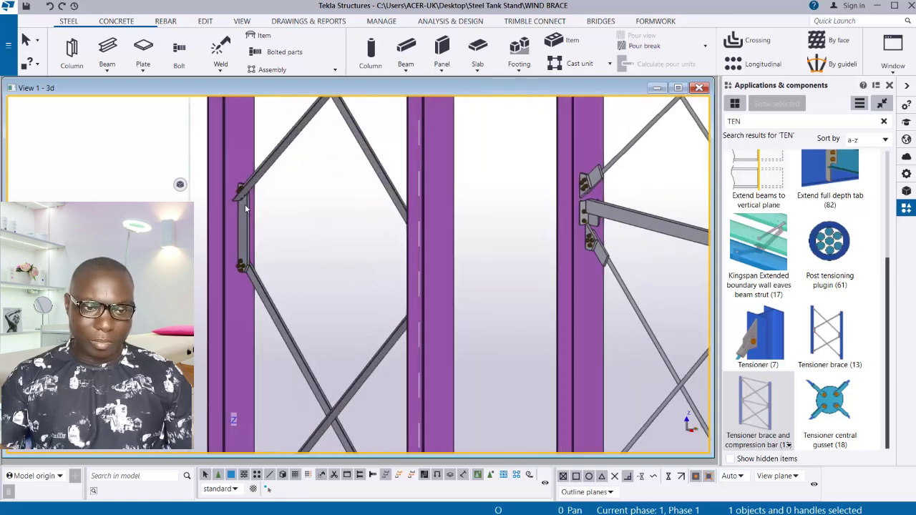
ctrl+middle_drag(269, 308, 290, 292)
scroll(308, 322, up, 2)
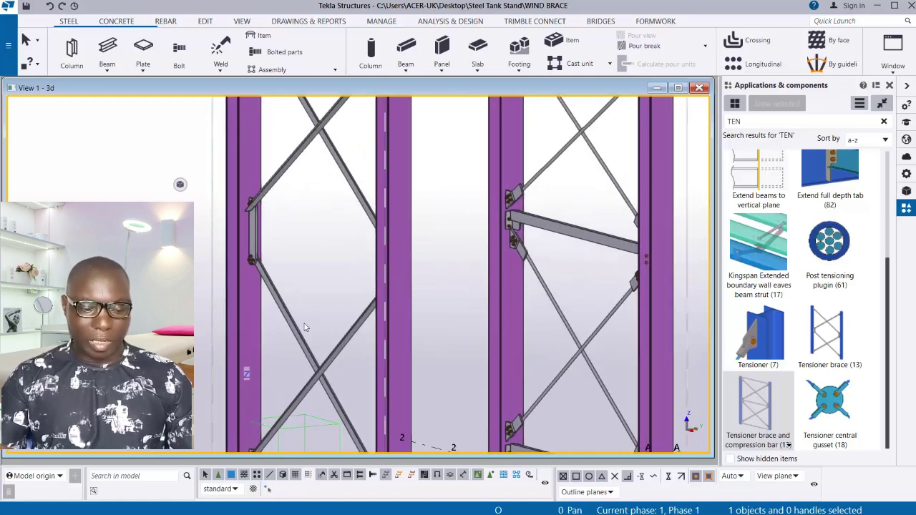
ctrl+middle_drag(304, 327, 314, 264)
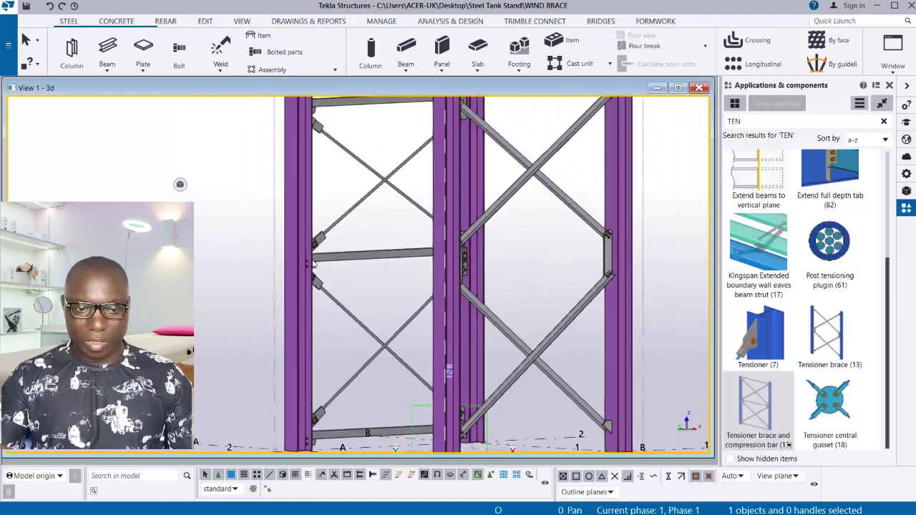
scroll(314, 266, down, 1)
scroll(562, 273, up, 4)
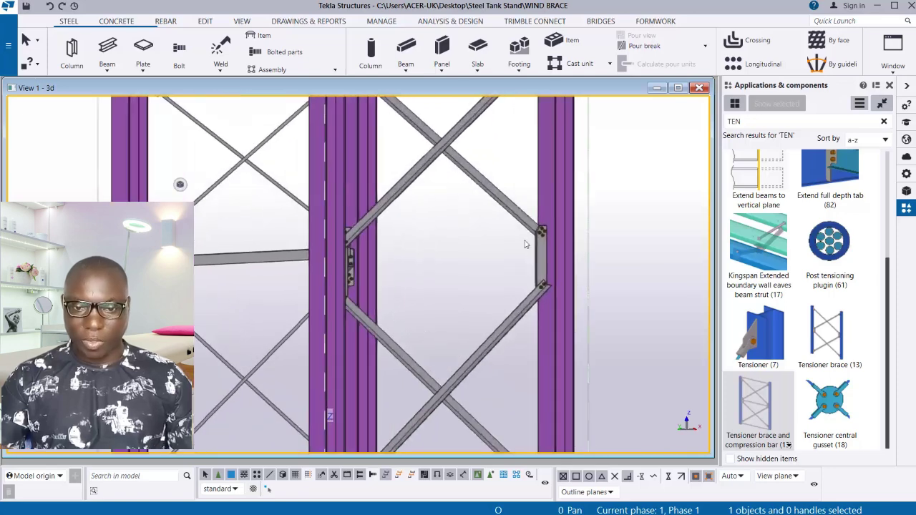
click(516, 221)
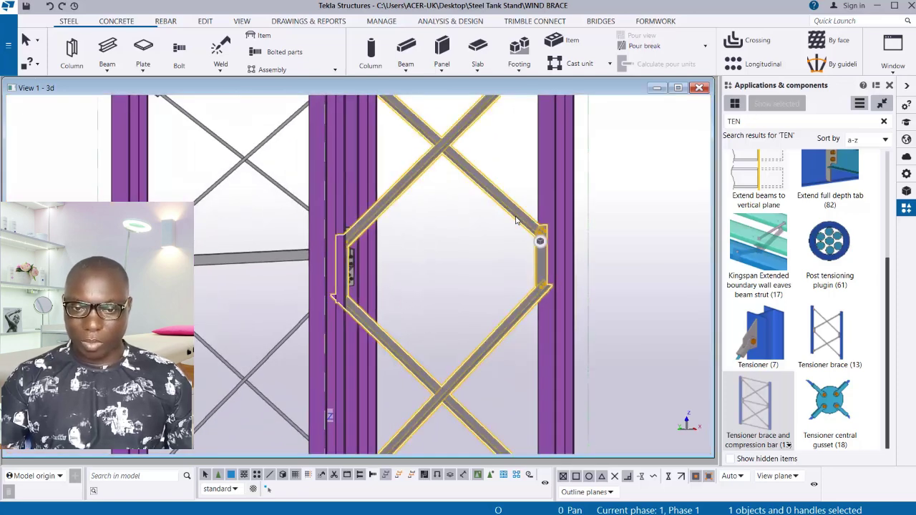
- Switch the right brace's second windbracing to the third connection layout on the Parts tab and modify it
double_click(517, 221)
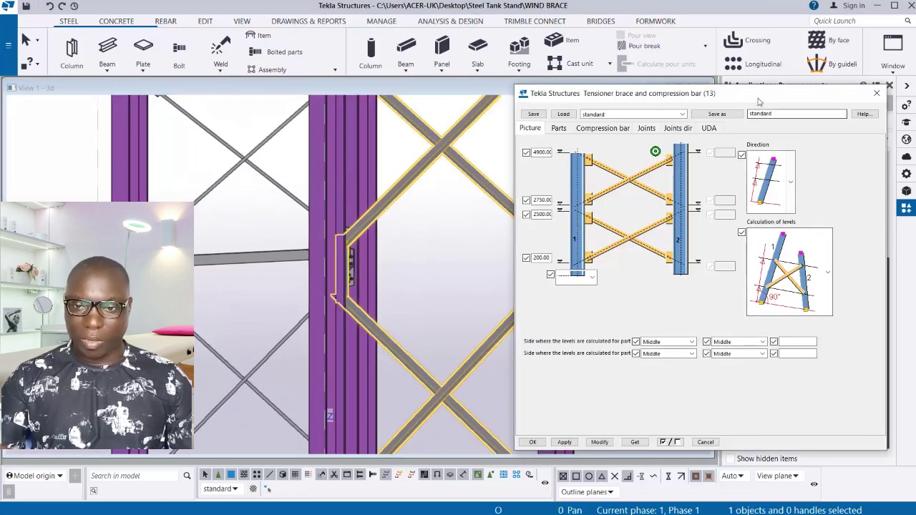
drag(761, 100, 804, 95)
click(603, 123)
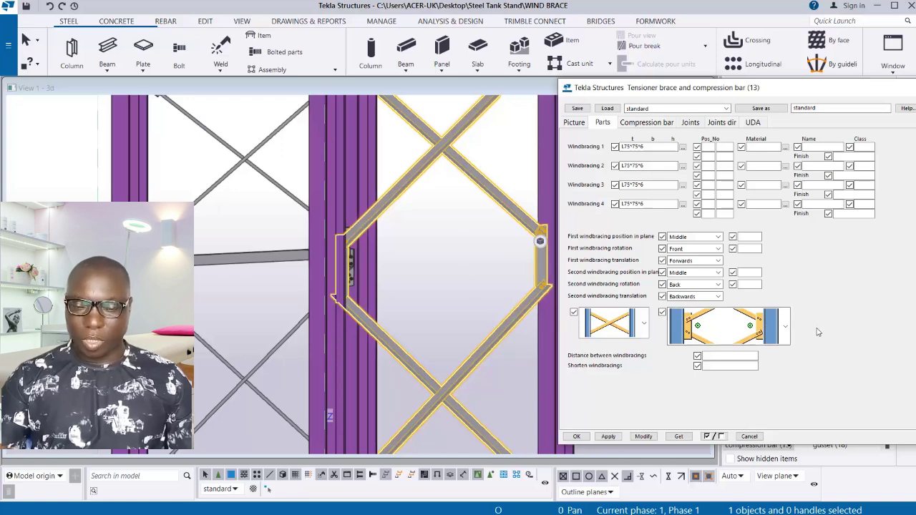
click(786, 327)
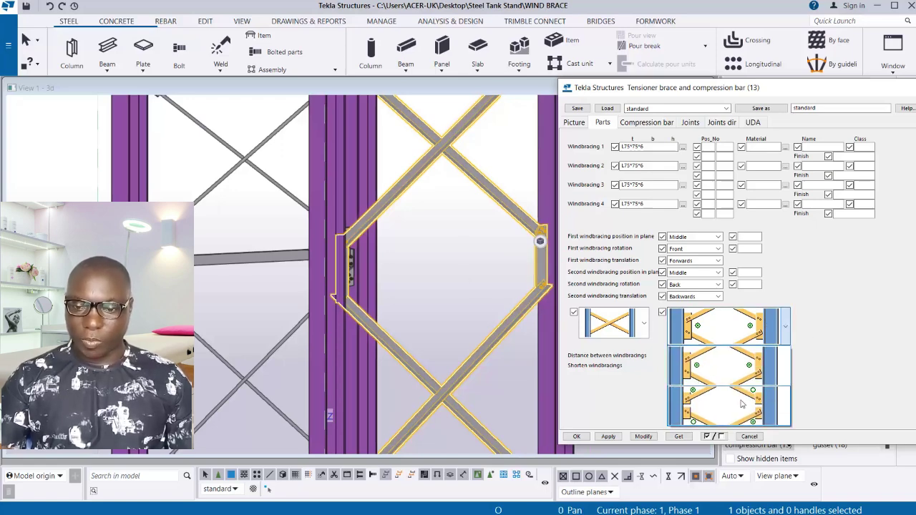
click(742, 404)
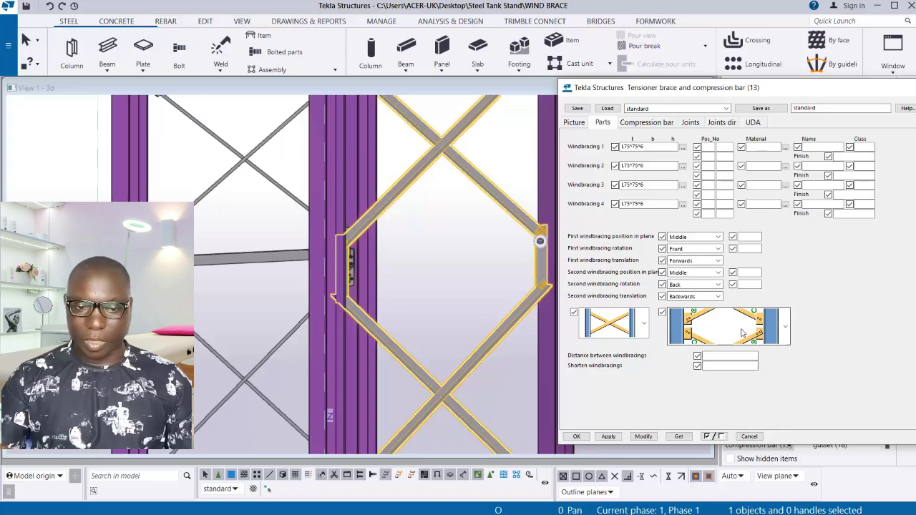
click(644, 437)
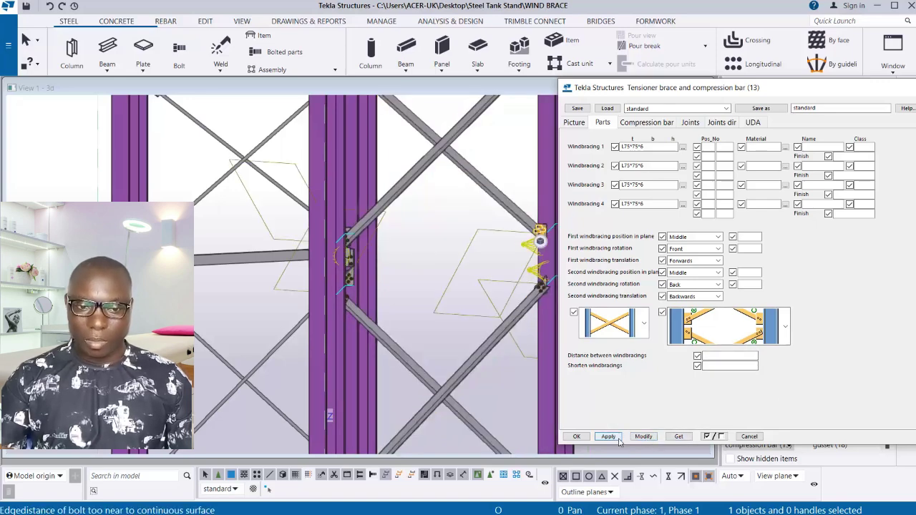
click(576, 437)
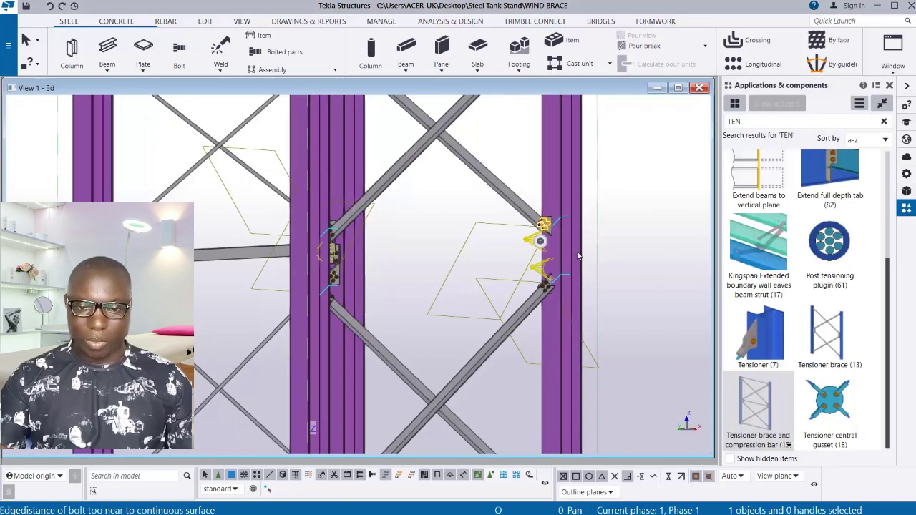
scroll(615, 254, up, 2)
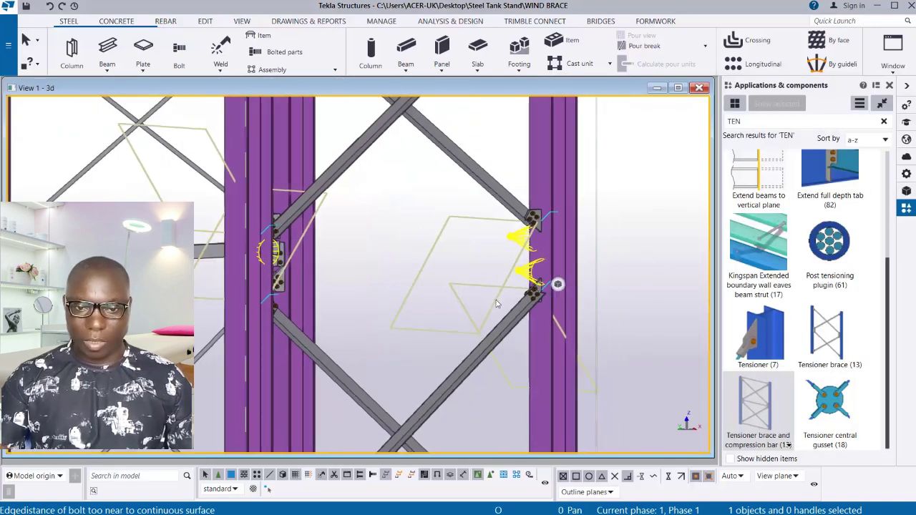
scroll(498, 304, down, 3)
ctrl+middle_drag(494, 308, 333, 303)
scroll(155, 259, up, 2)
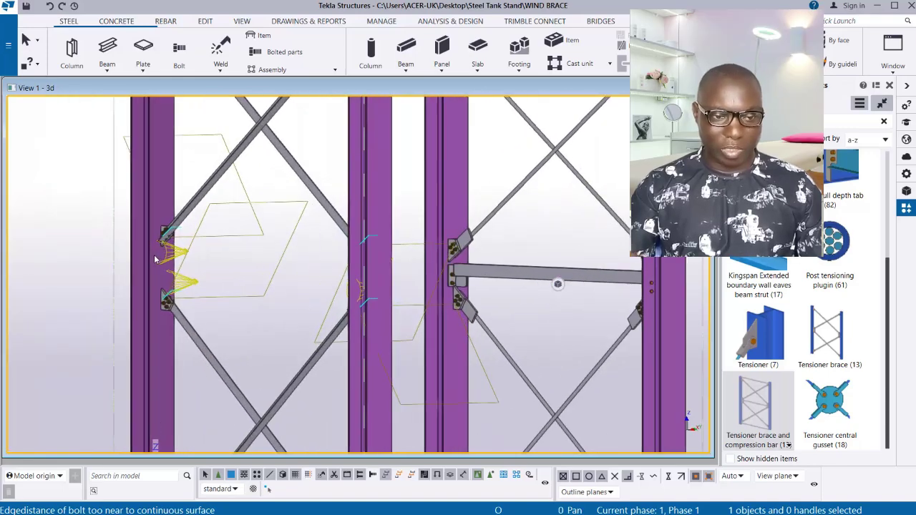
scroll(155, 259, up, 4)
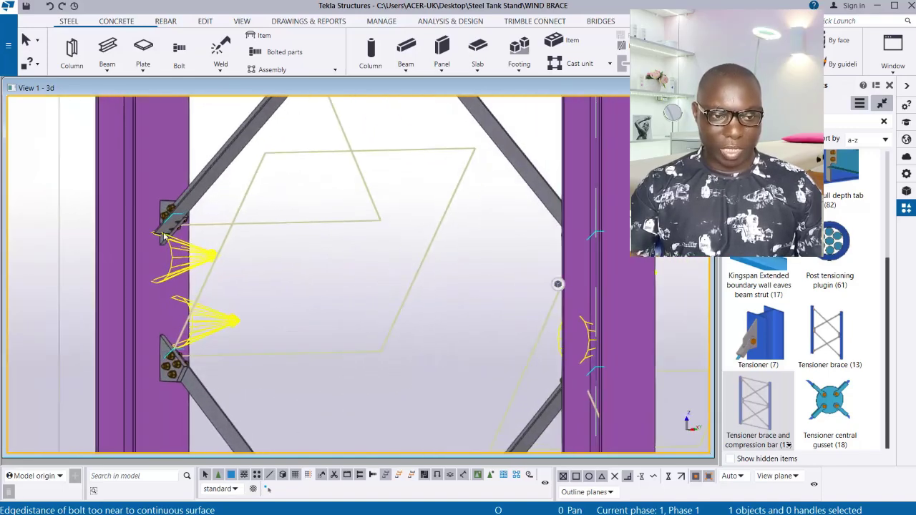
scroll(164, 235, up, 3)
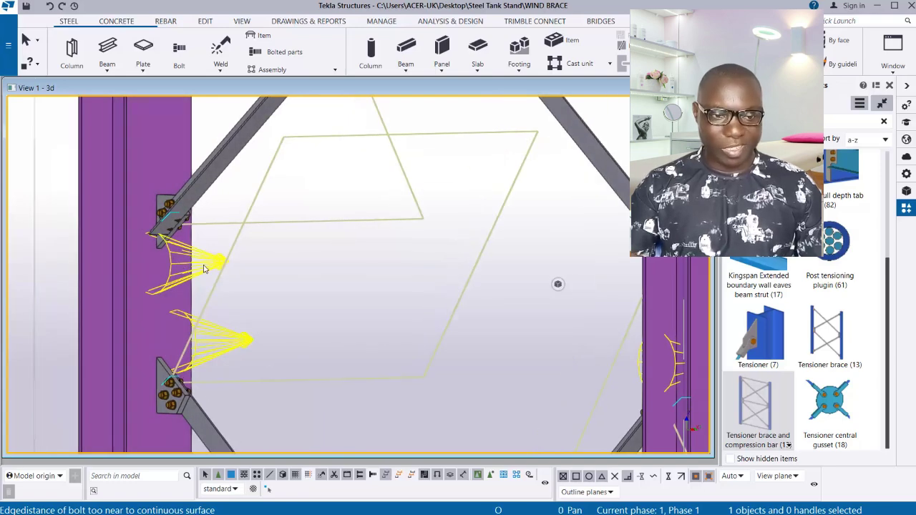
scroll(229, 286, down, 3)
scroll(222, 329, up, 1)
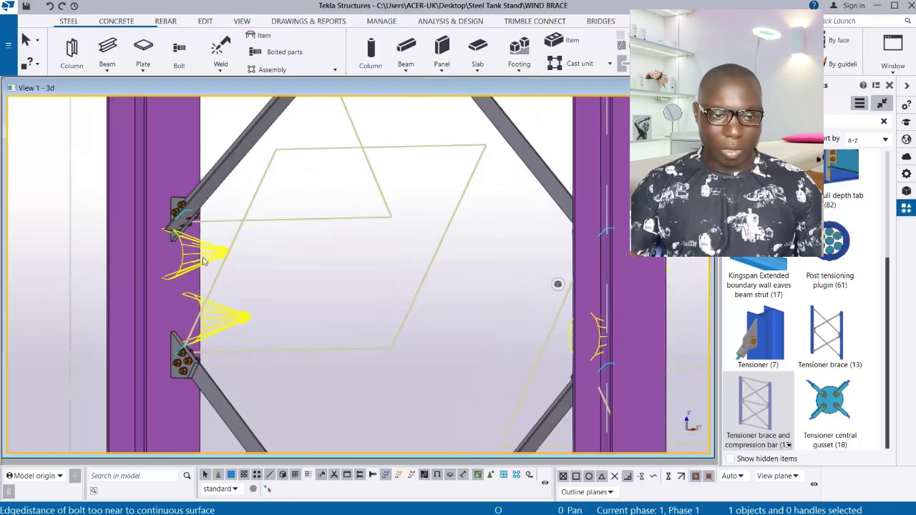
scroll(216, 255, down, 4)
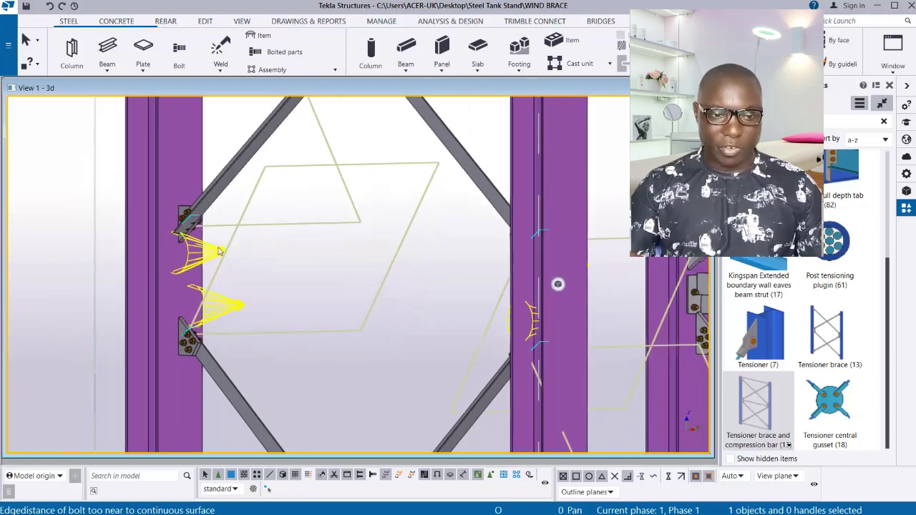
scroll(238, 250, down, 1)
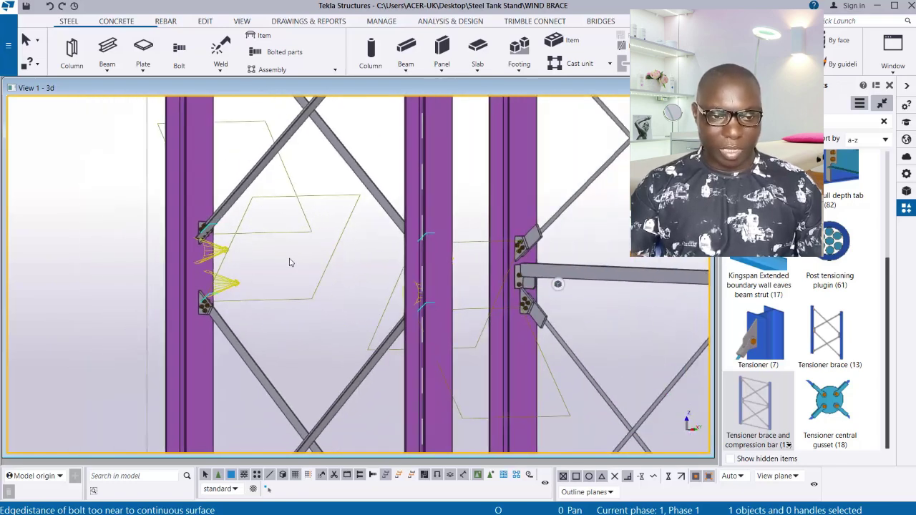
scroll(290, 263, down, 1)
right_click(110, 212)
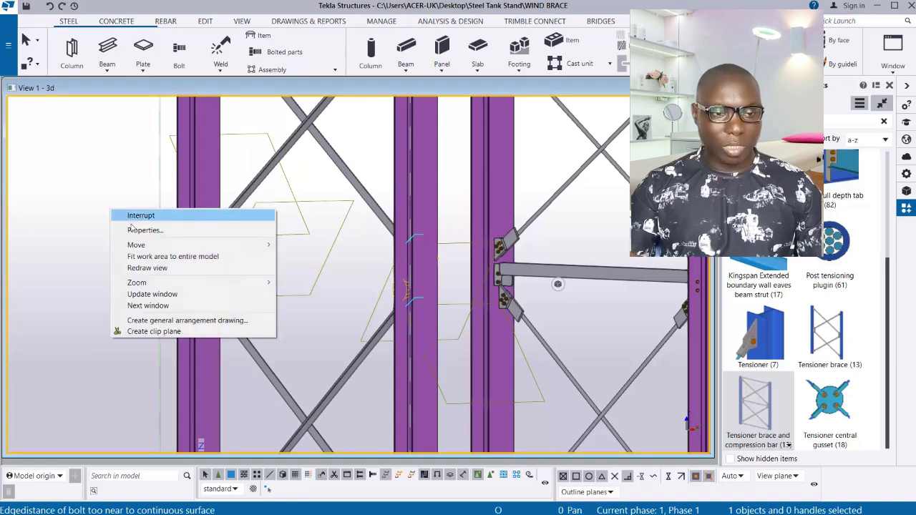
click(144, 266)
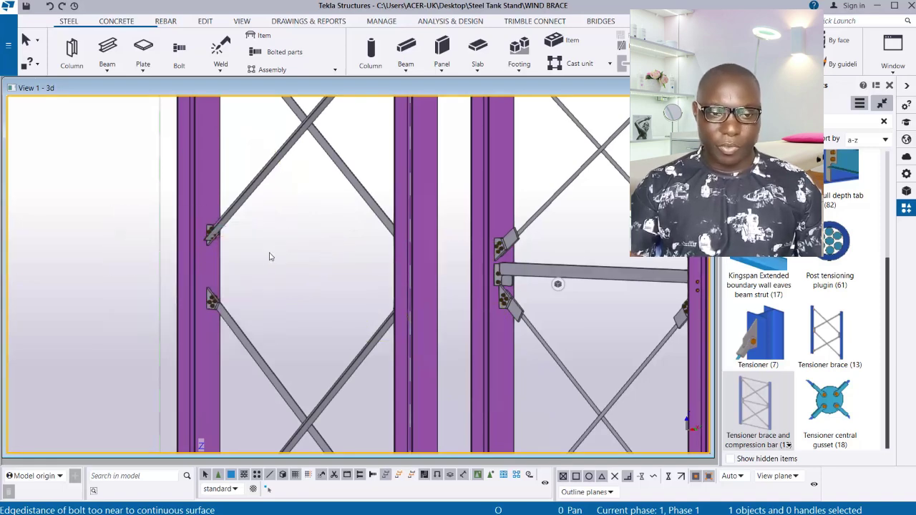
scroll(211, 239, down, 3)
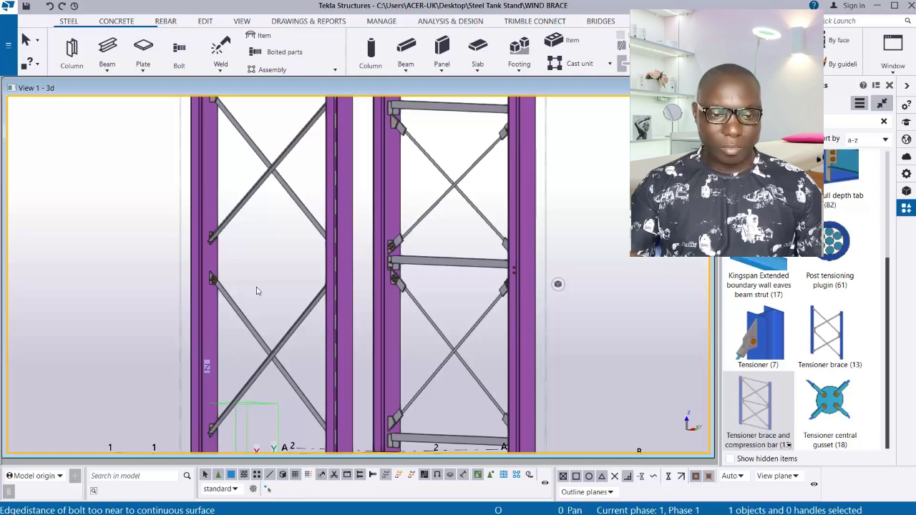
scroll(229, 278, down, 1)
scroll(230, 279, up, 2)
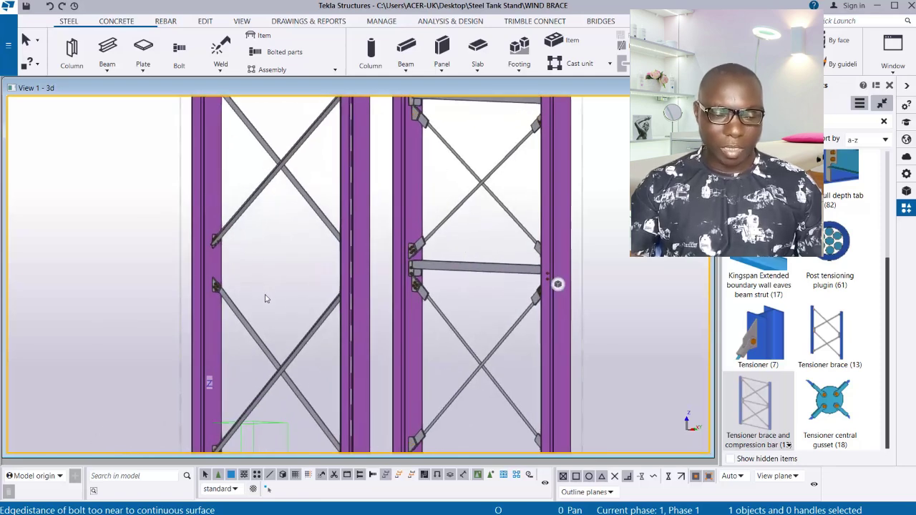
scroll(265, 298, down, 1)
scroll(283, 287, up, 1)
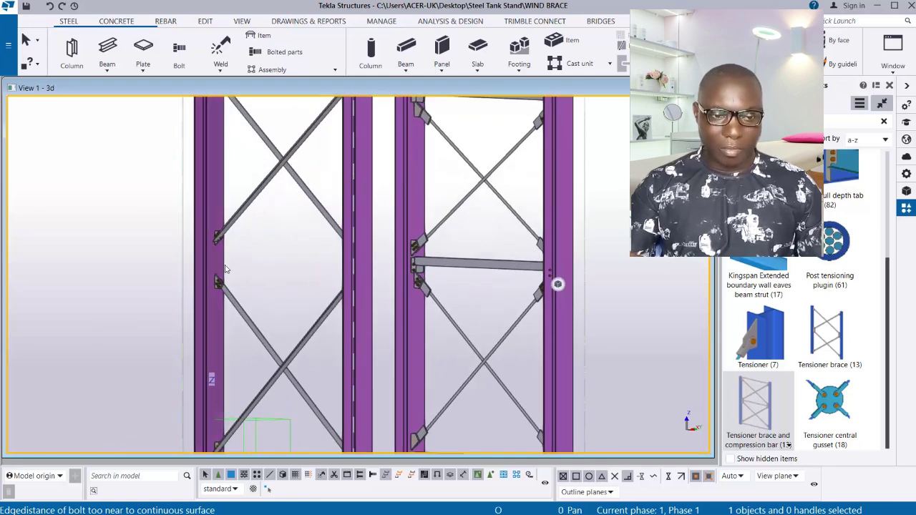
scroll(230, 272, down, 1)
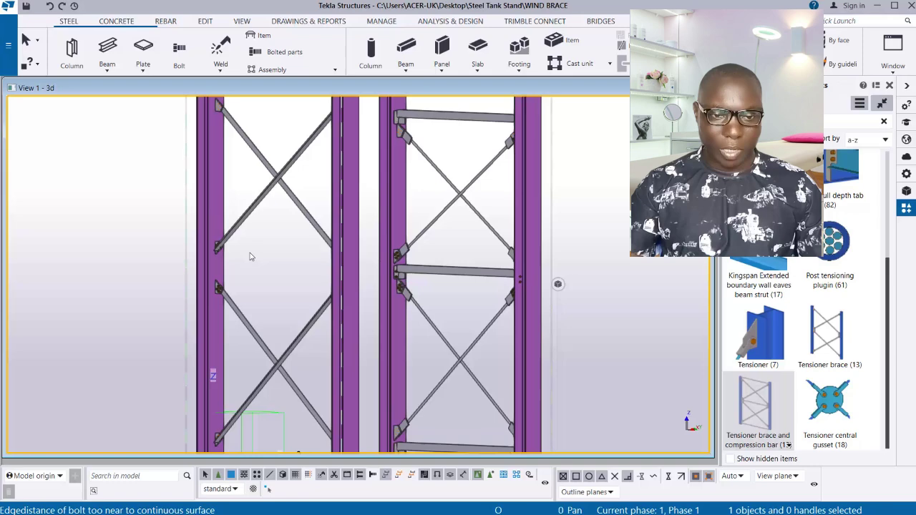
- Open the left frame brace's Compression bar tab and edit its Y offset values
double_click(255, 209)
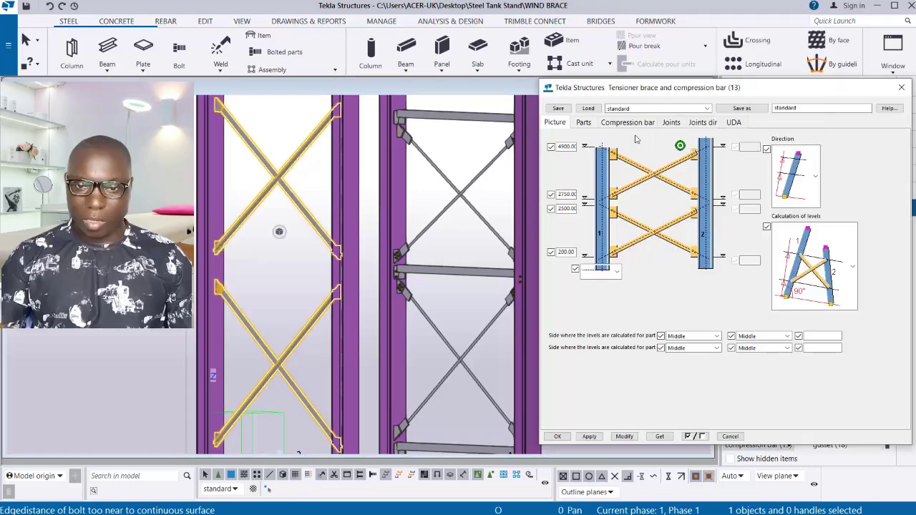
click(630, 123)
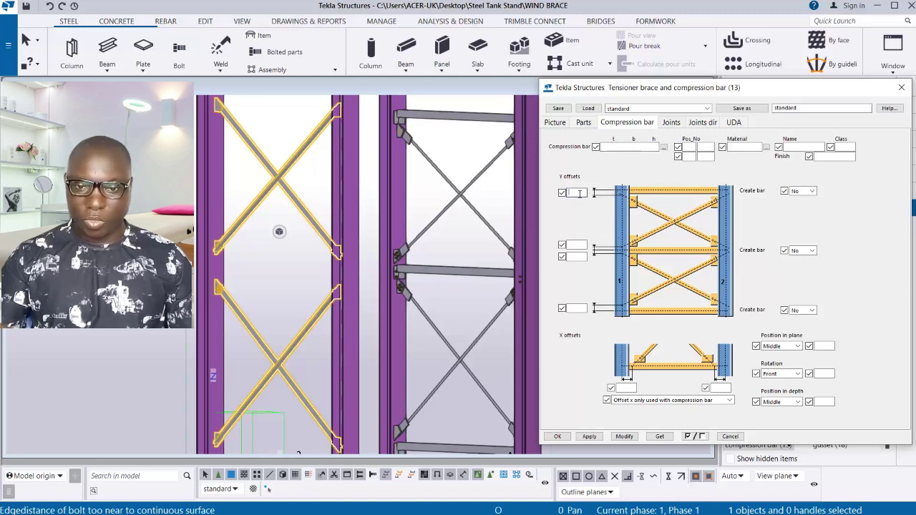
click(580, 194)
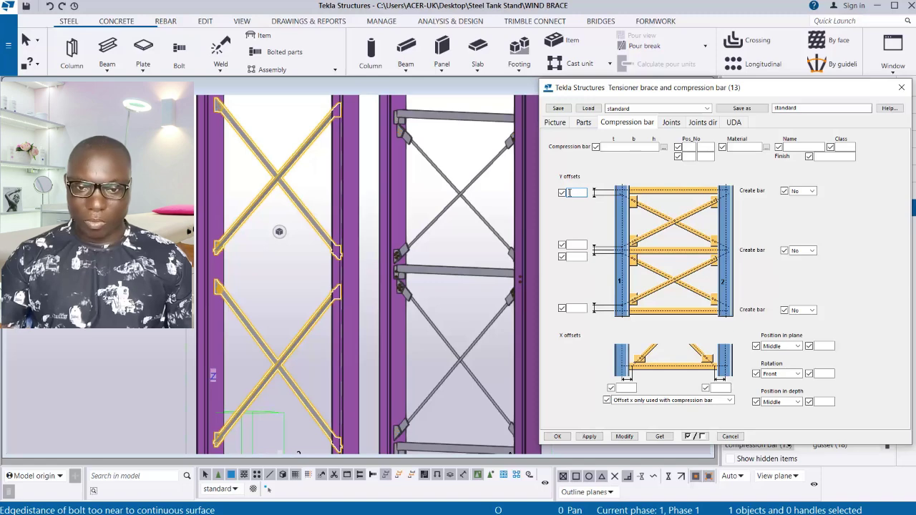
click(576, 244)
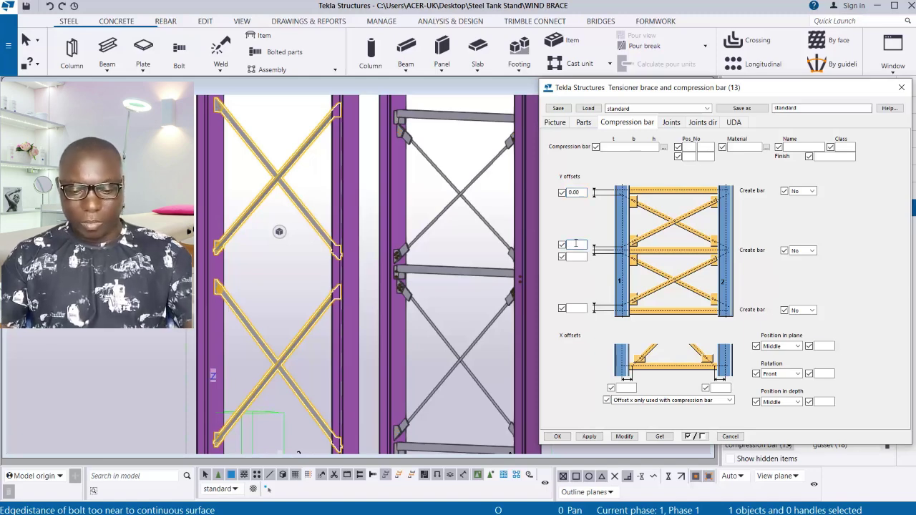
text(00)
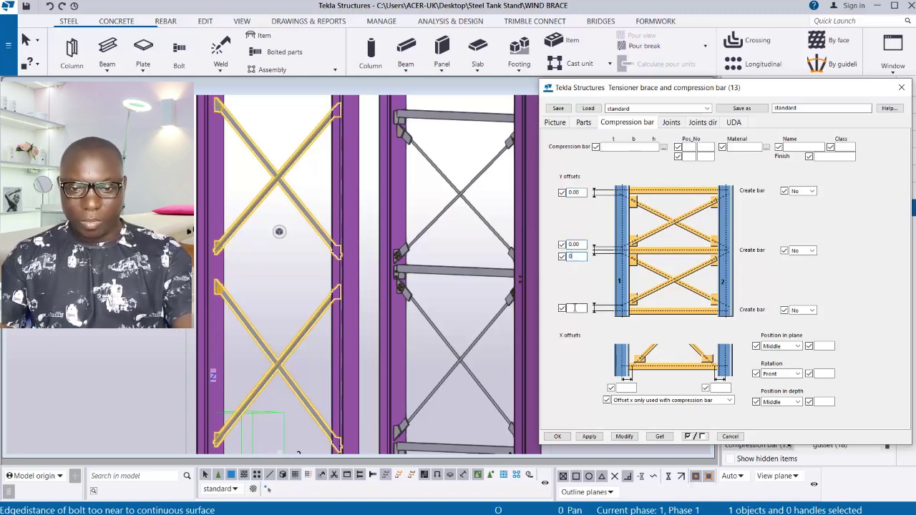
click(577, 308)
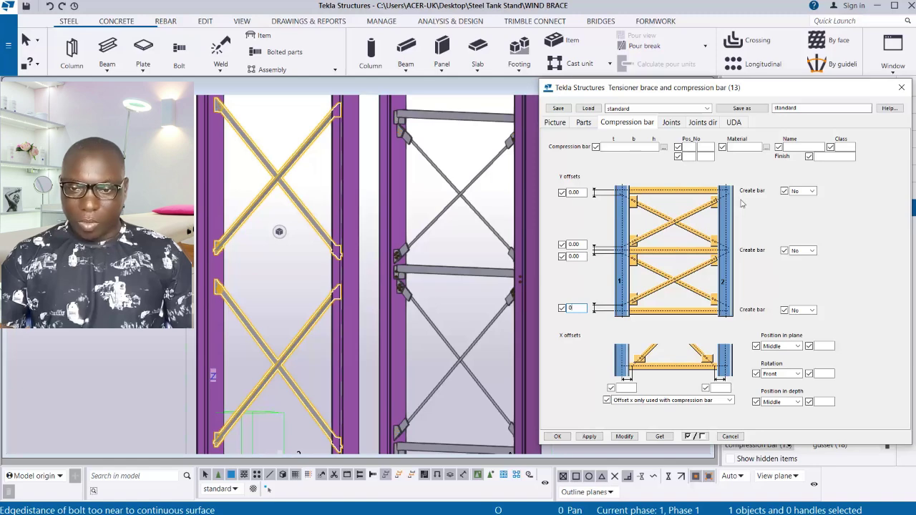
- Set Create bar to Yes for the top, middle and bottom compression bars
click(807, 194)
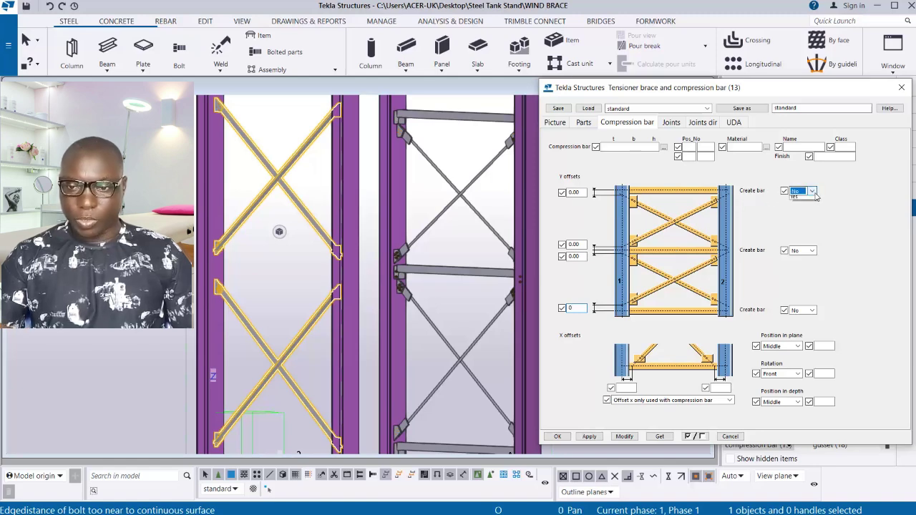
click(812, 209)
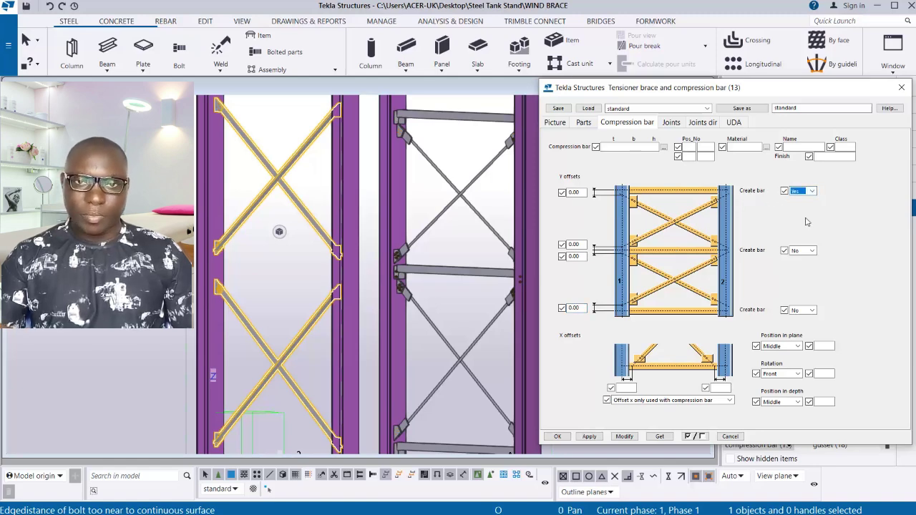
click(803, 251)
click(802, 268)
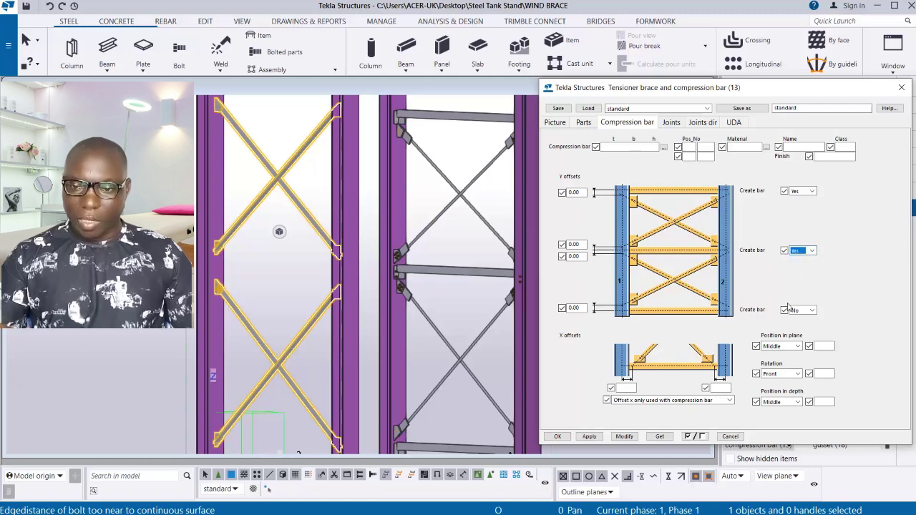
click(813, 311)
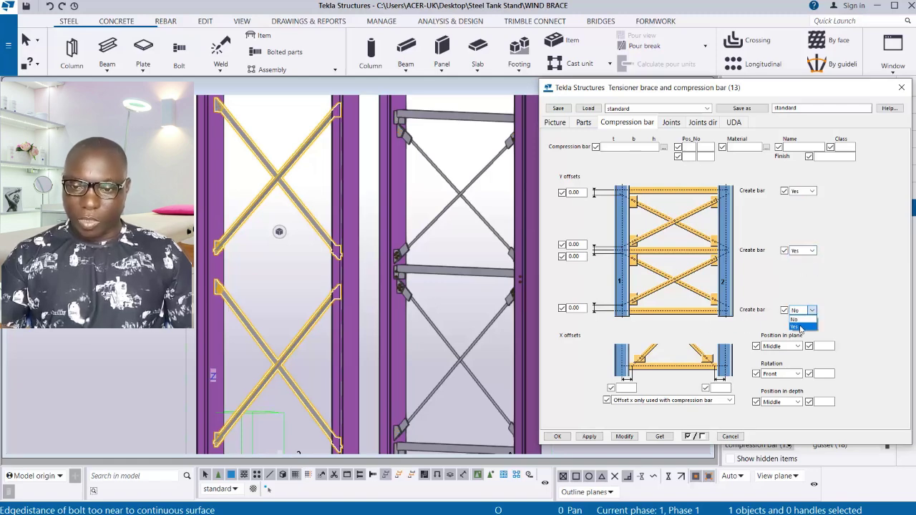
click(800, 327)
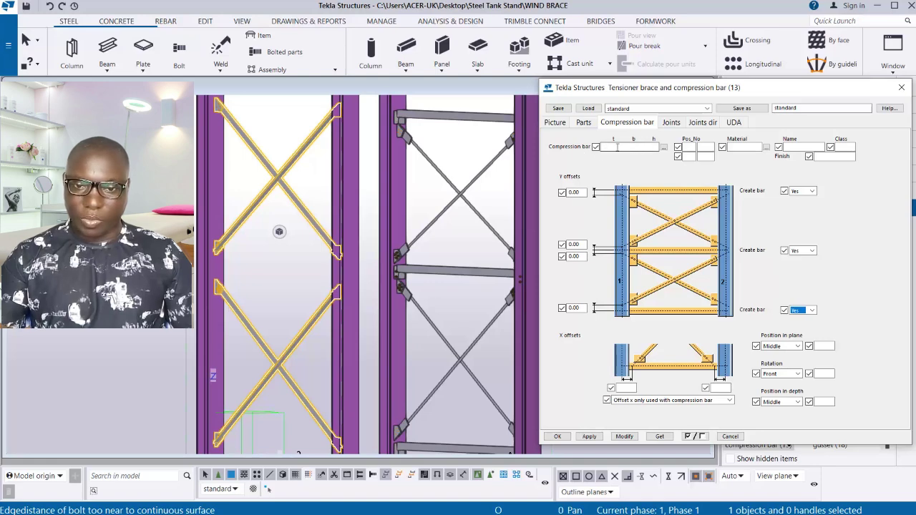
- Choose HSS102X51X3.8 from the rectangular hollow section catalog as the compression bar profile
click(664, 147)
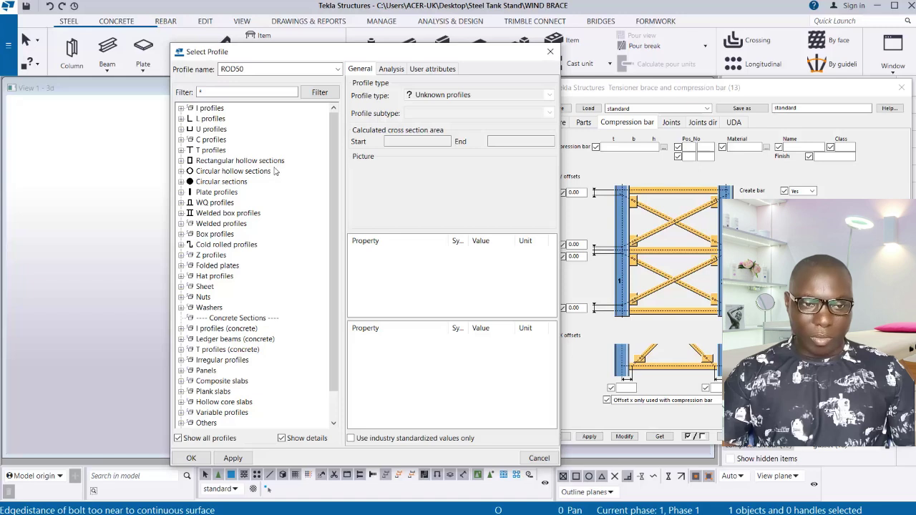
click(181, 162)
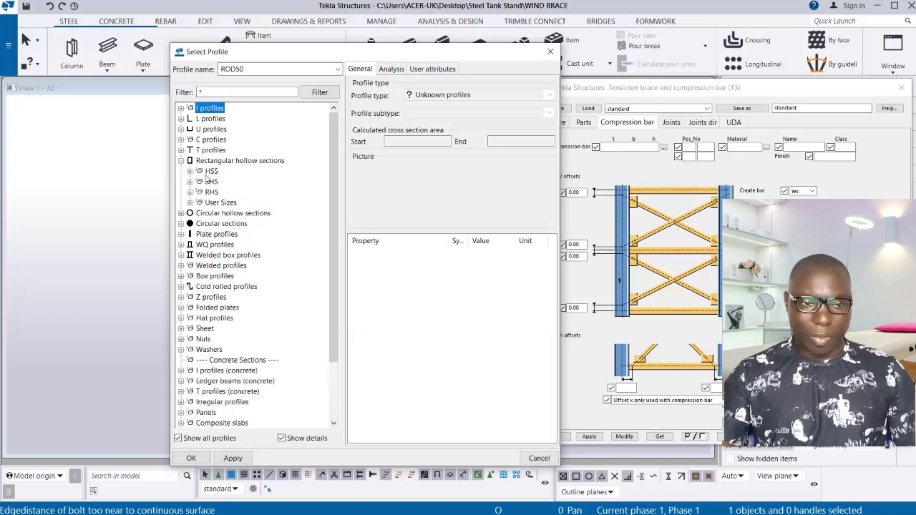
click(190, 172)
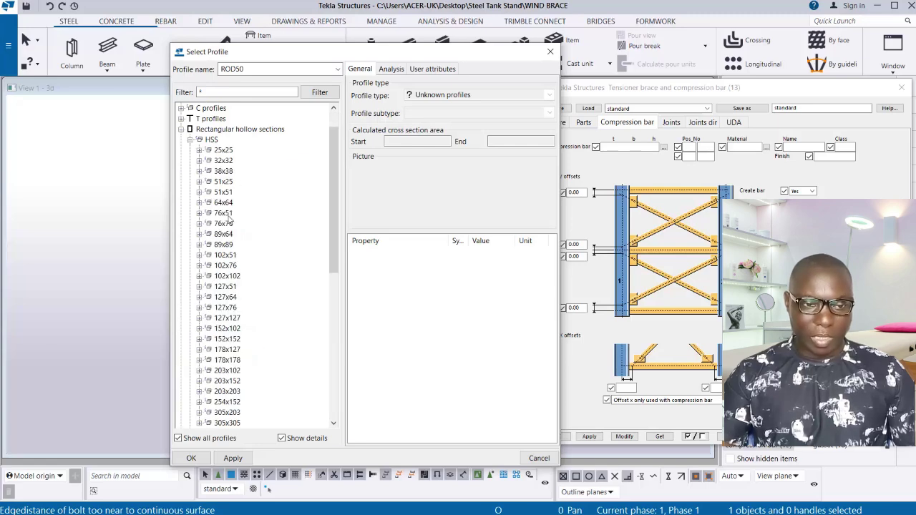
click(222, 264)
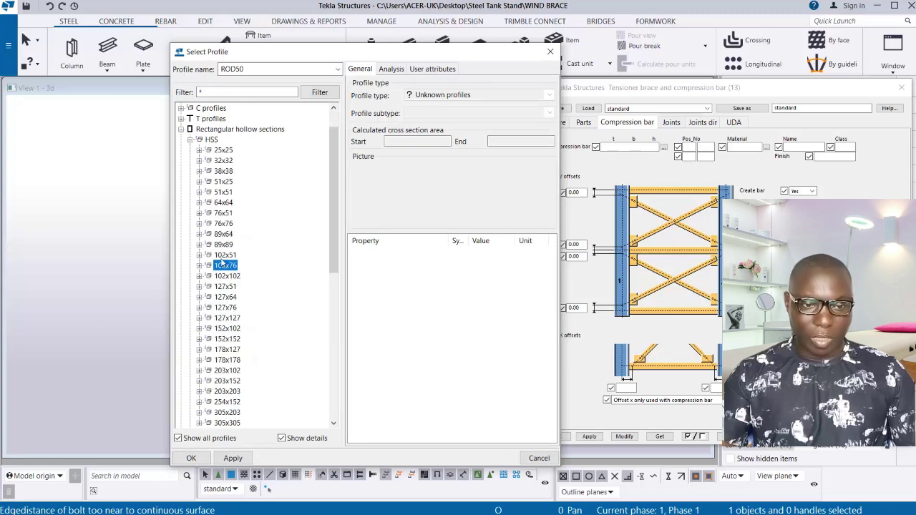
click(219, 257)
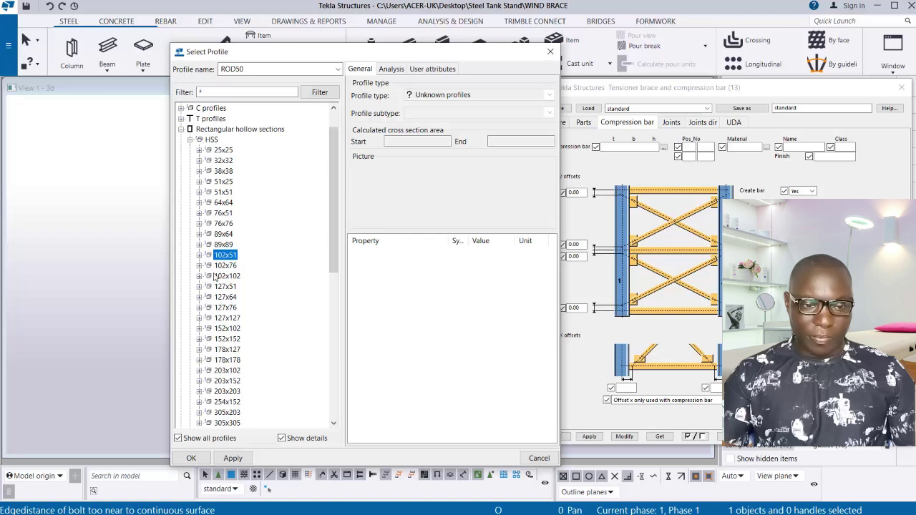
click(199, 256)
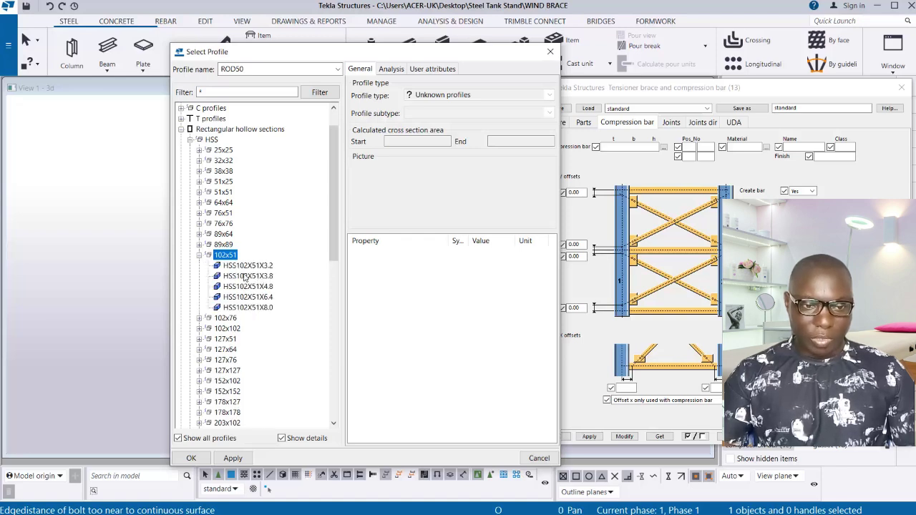
click(247, 276)
click(236, 457)
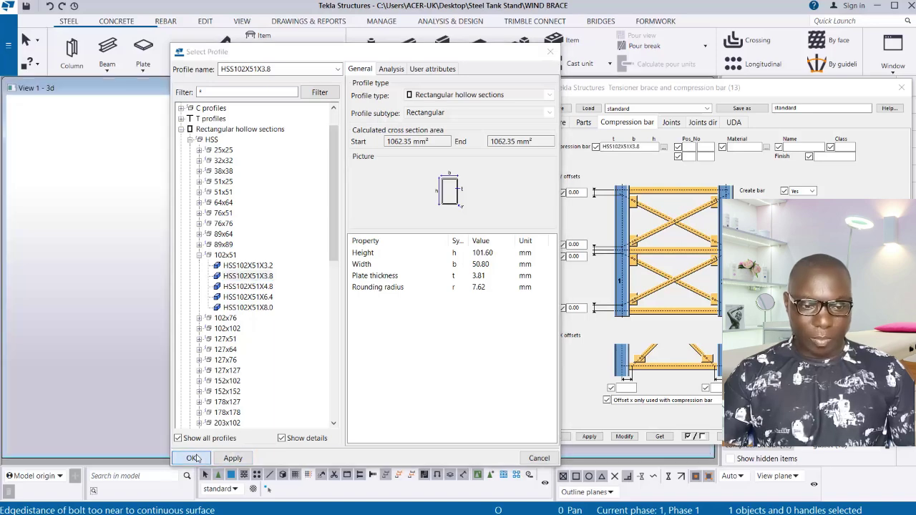
click(191, 459)
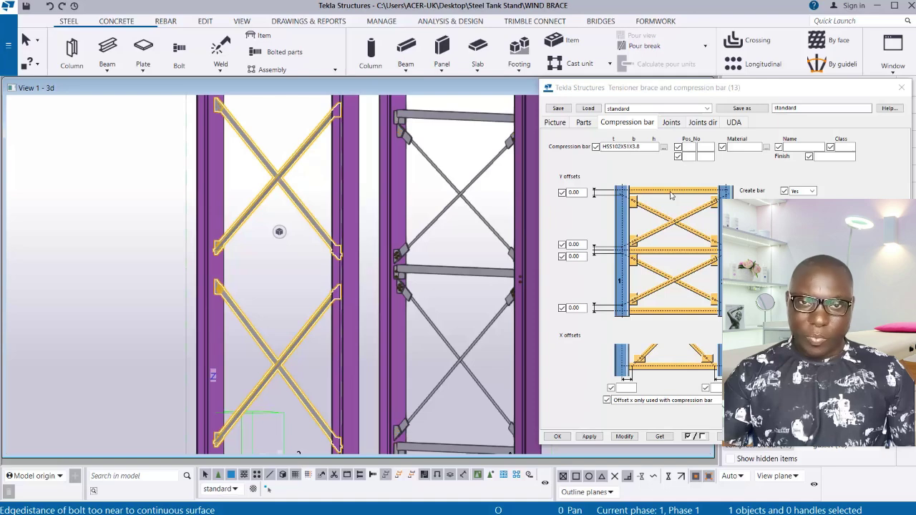
- Give the compression bar numbering part prefix C and assembly prefix CB
click(687, 147)
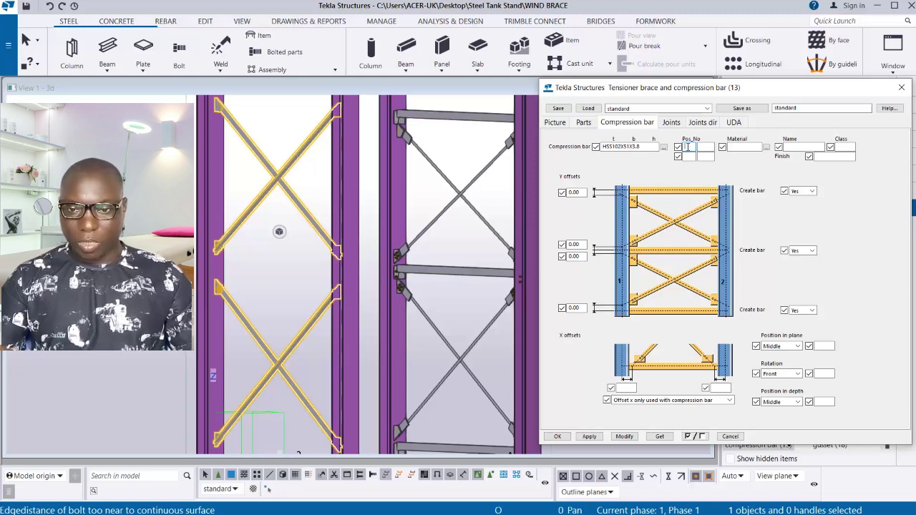
text(C)
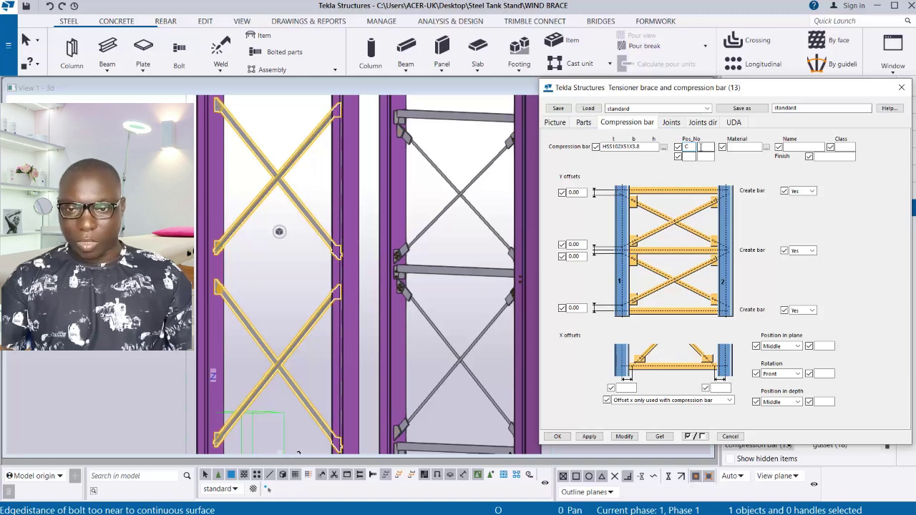
click(701, 147)
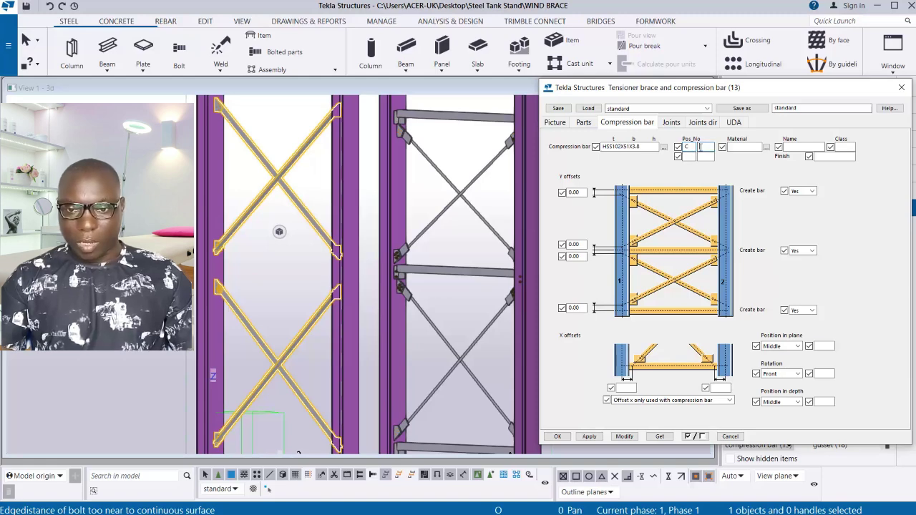
click(686, 156)
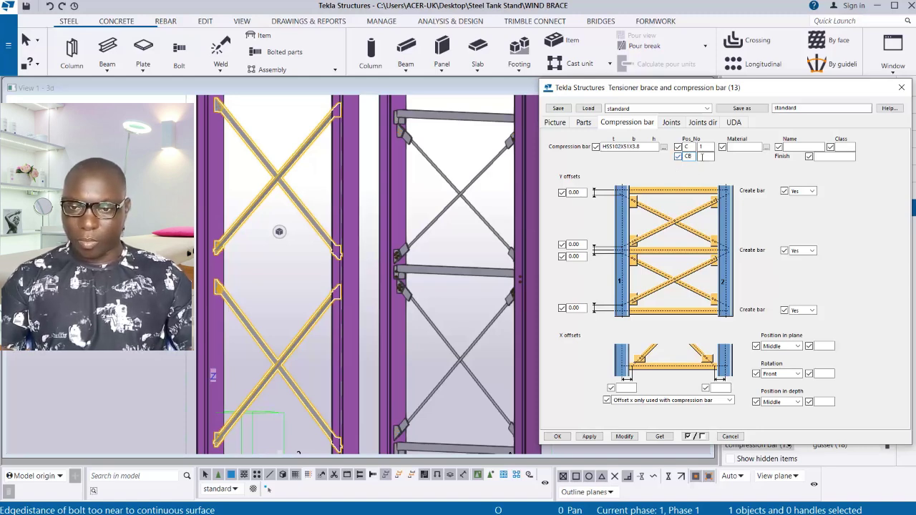
click(707, 156)
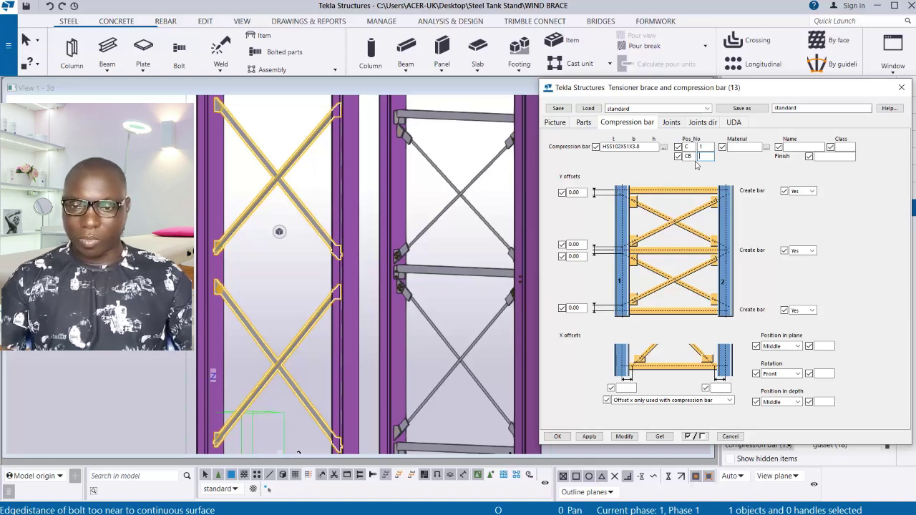
- Enter assembly start number 1, set S275 steel material, and name the bars COMPRESSION BAR
text(1)
click(766, 147)
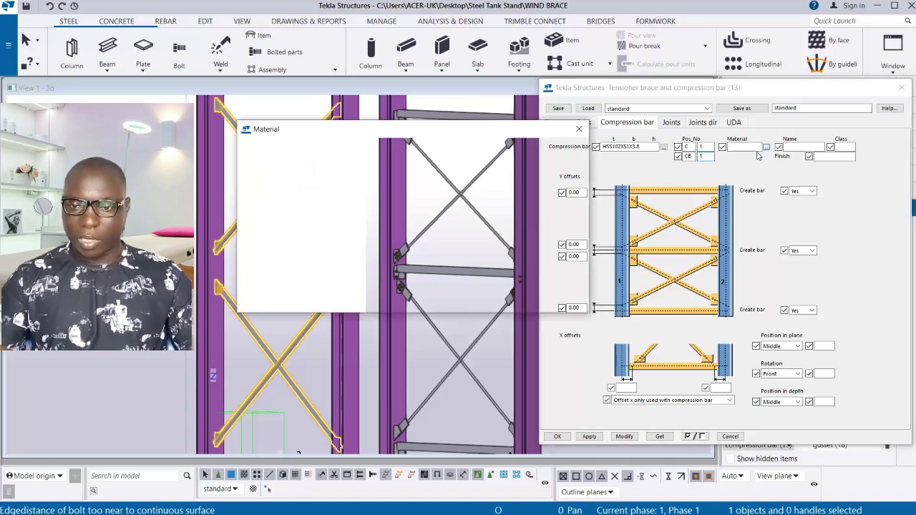
click(247, 162)
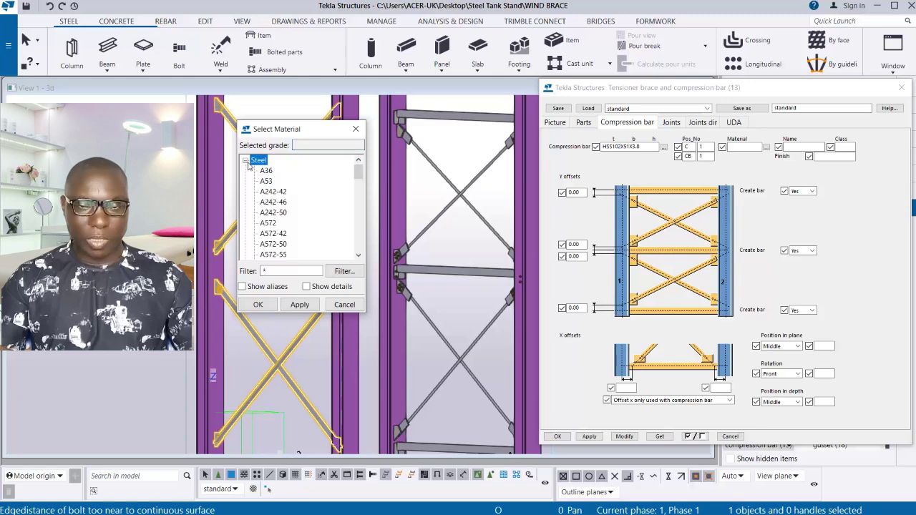
scroll(288, 215, down, 10)
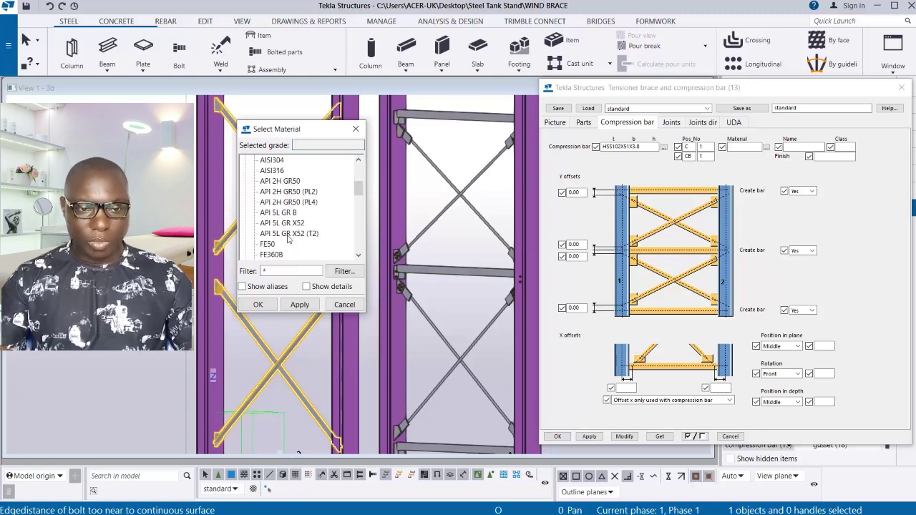
scroll(291, 245, down, 1)
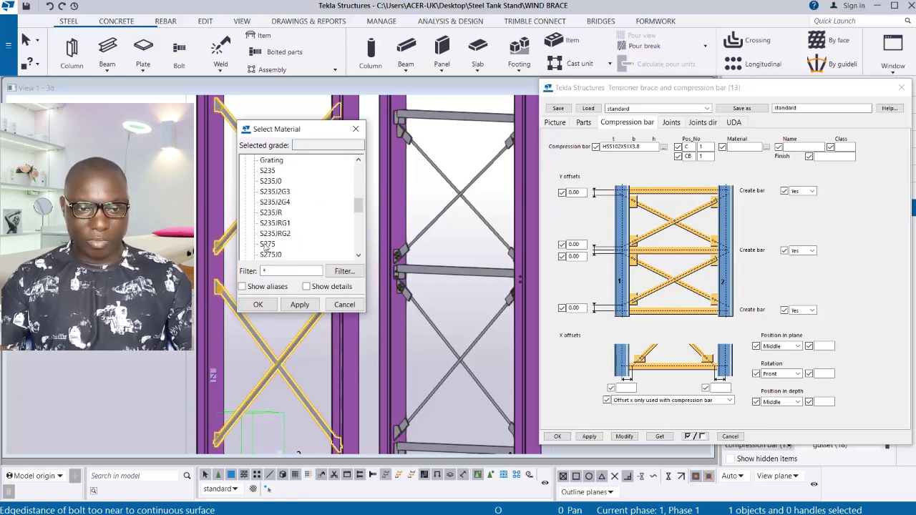
click(267, 244)
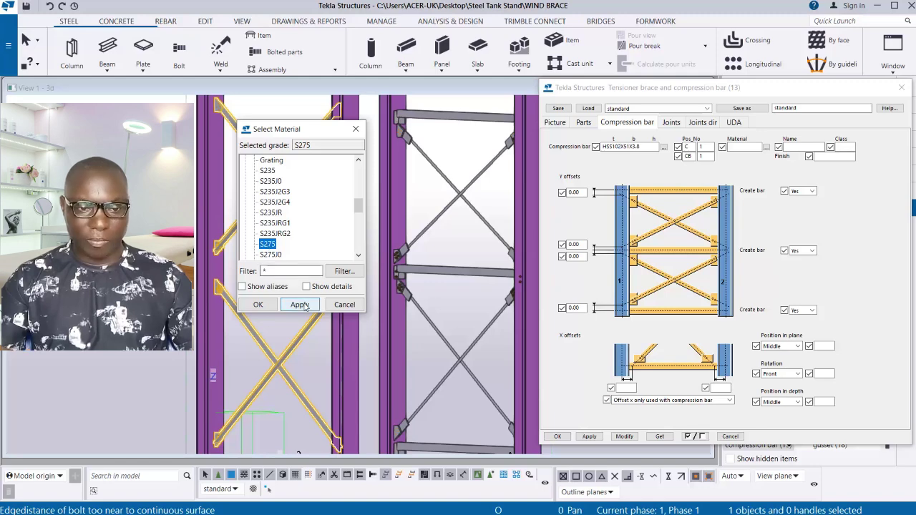
click(258, 305)
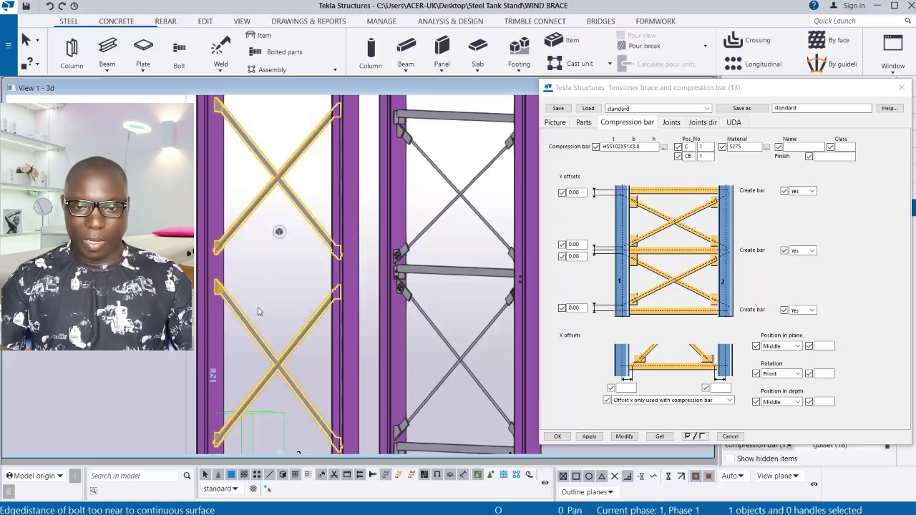
click(805, 146)
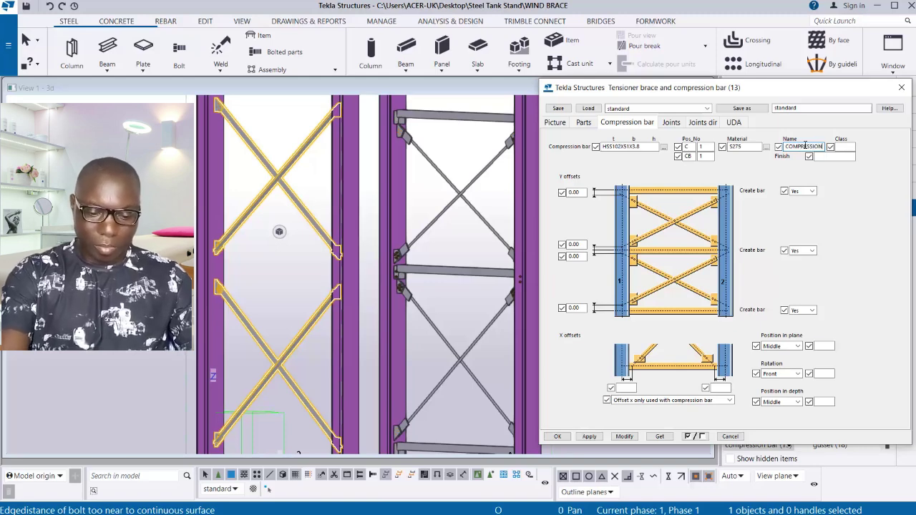
text(BAR)
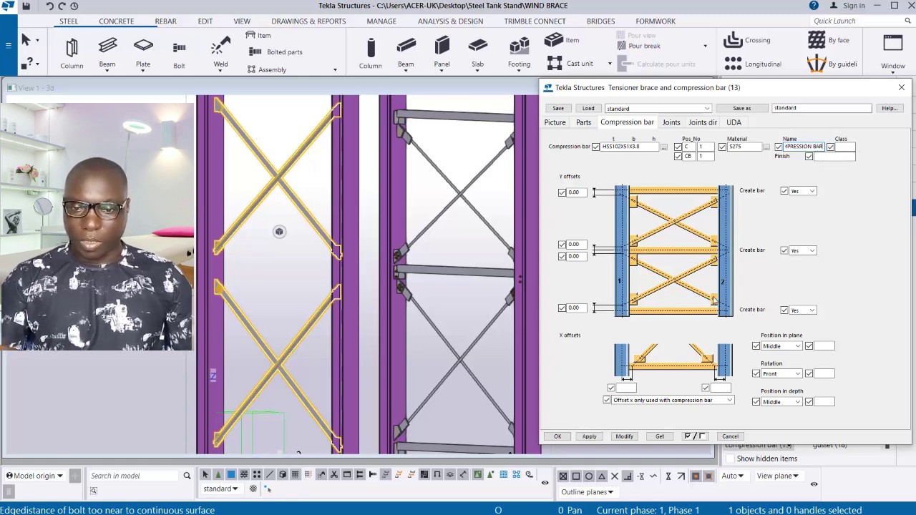
click(625, 437)
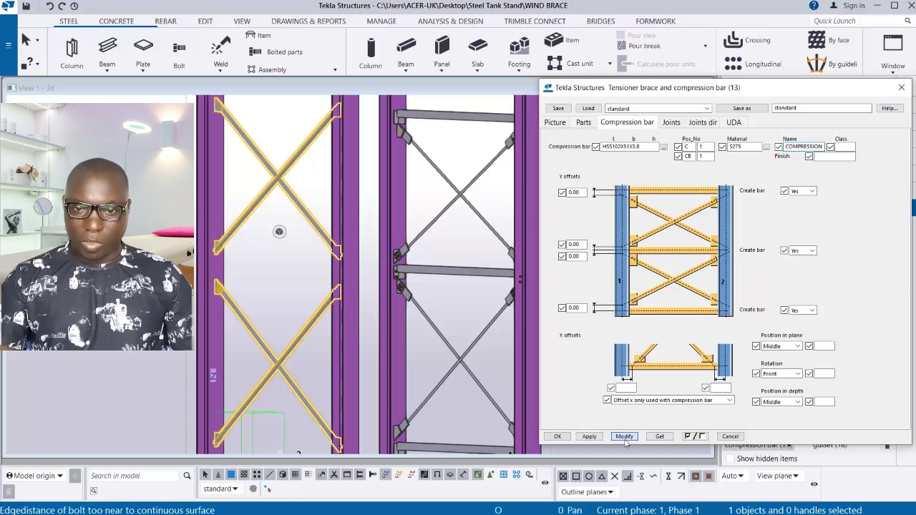
click(589, 437)
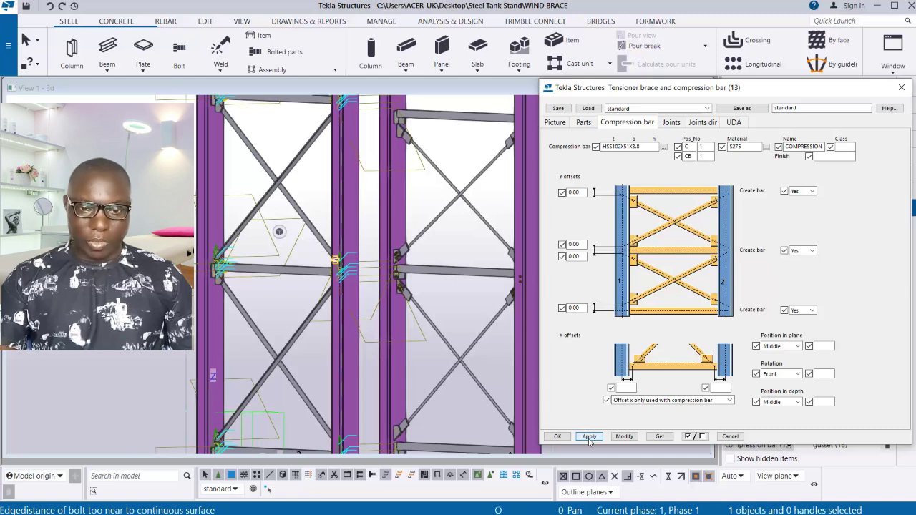
scroll(220, 274, up, 3)
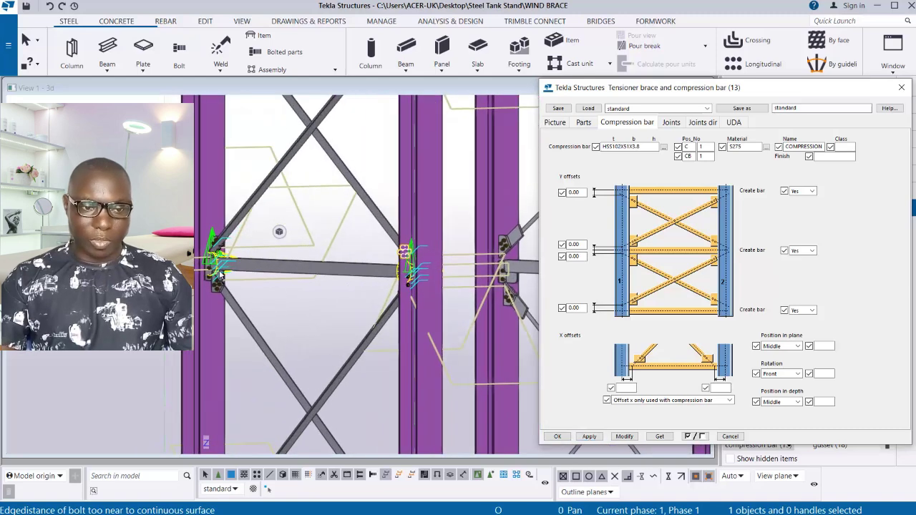
scroll(225, 239, down, 5)
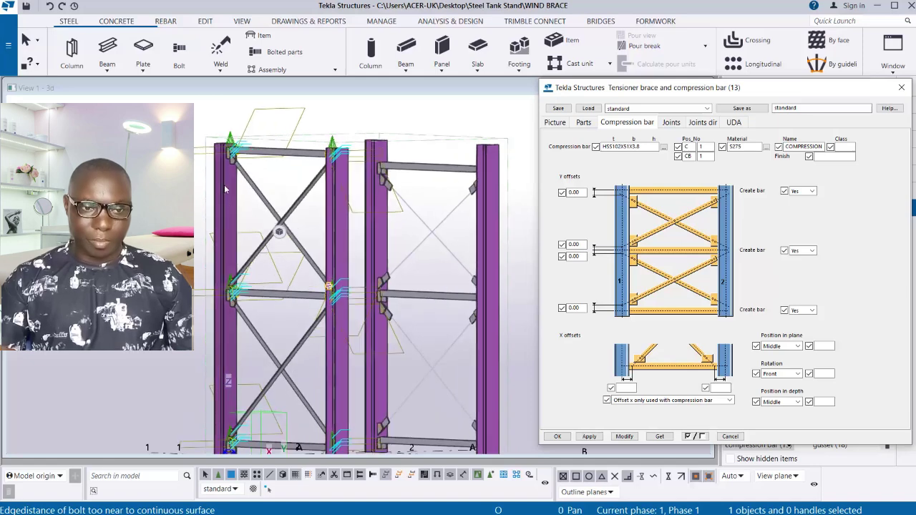
scroll(224, 185, up, 3)
scroll(233, 153, up, 5)
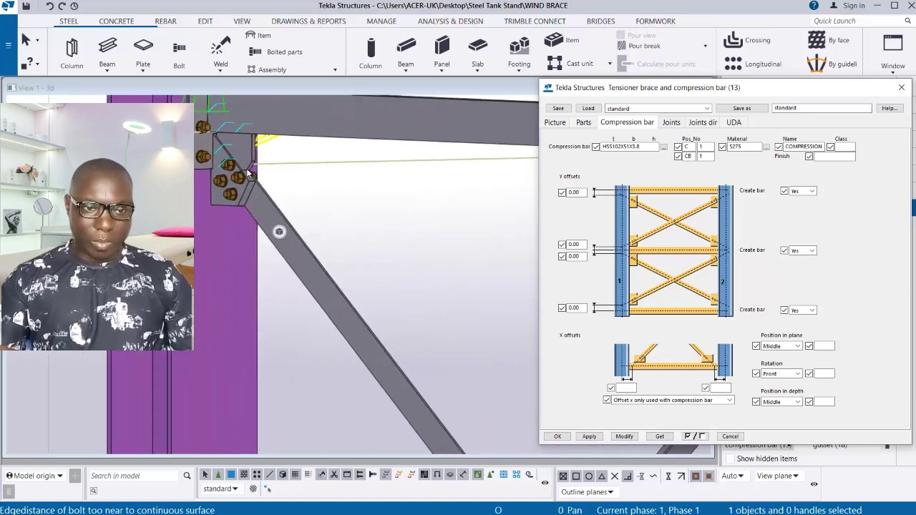
scroll(239, 177, up, 1)
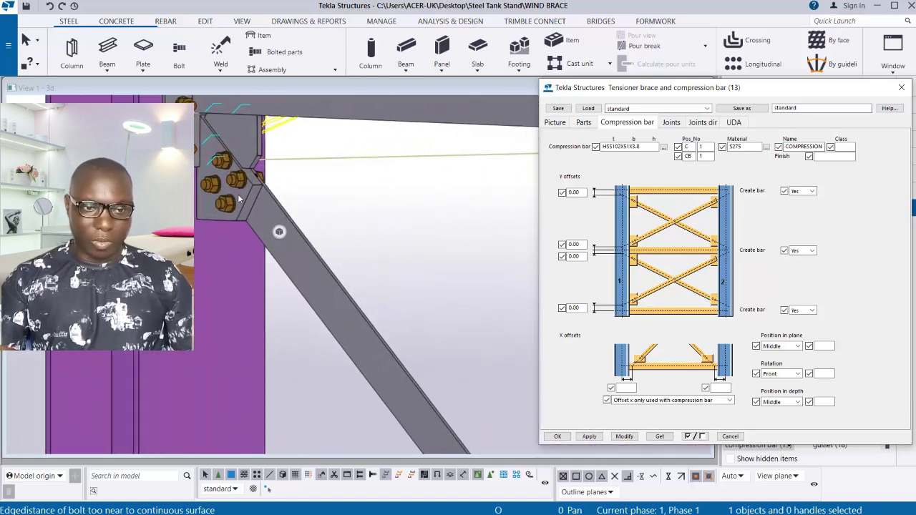
scroll(240, 164, down, 2)
scroll(246, 159, down, 6)
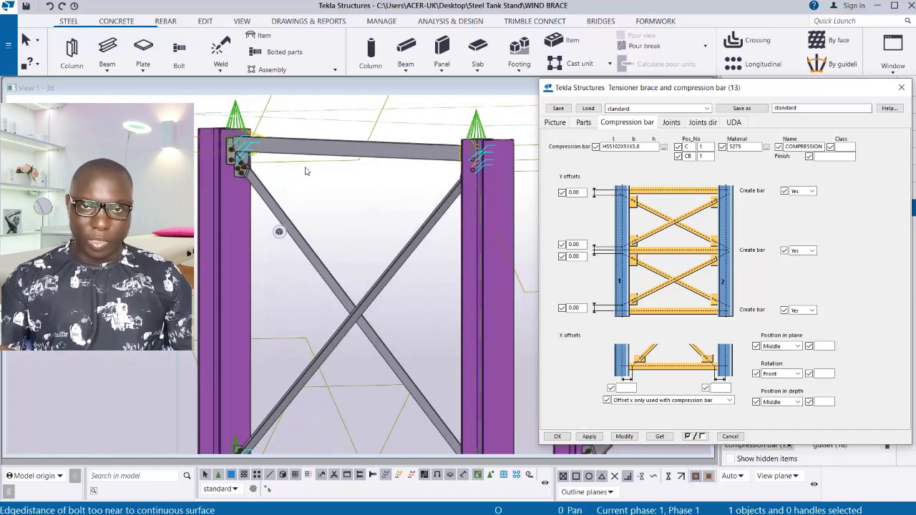
scroll(297, 168, up, 1)
scroll(230, 162, up, 3)
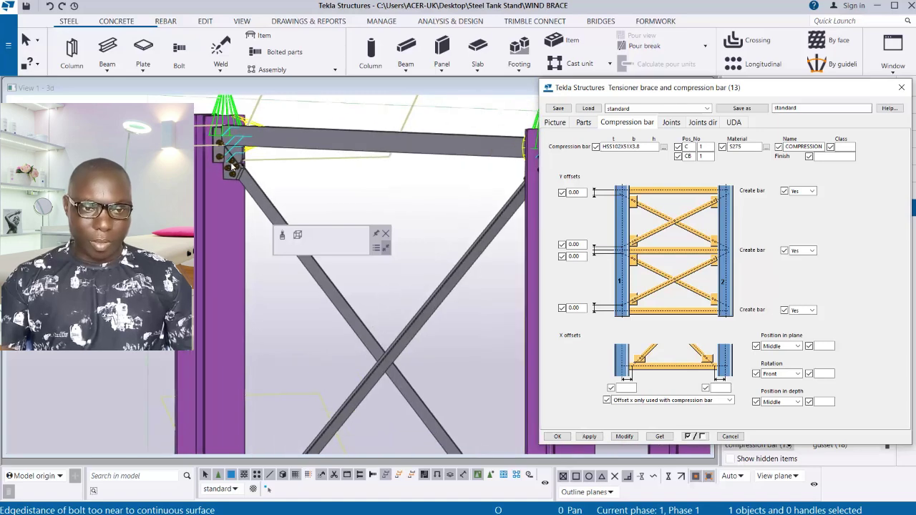
scroll(229, 161, up, 4)
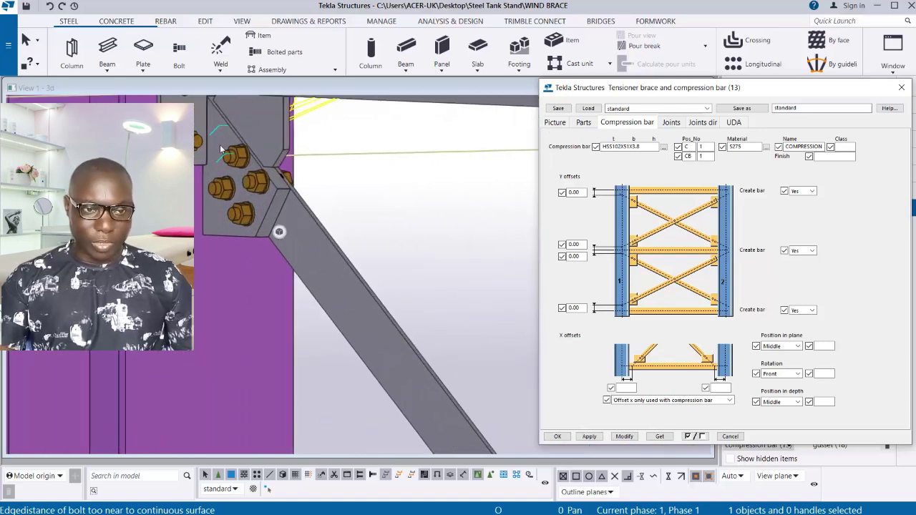
scroll(246, 205, down, 1)
scroll(327, 269, down, 1)
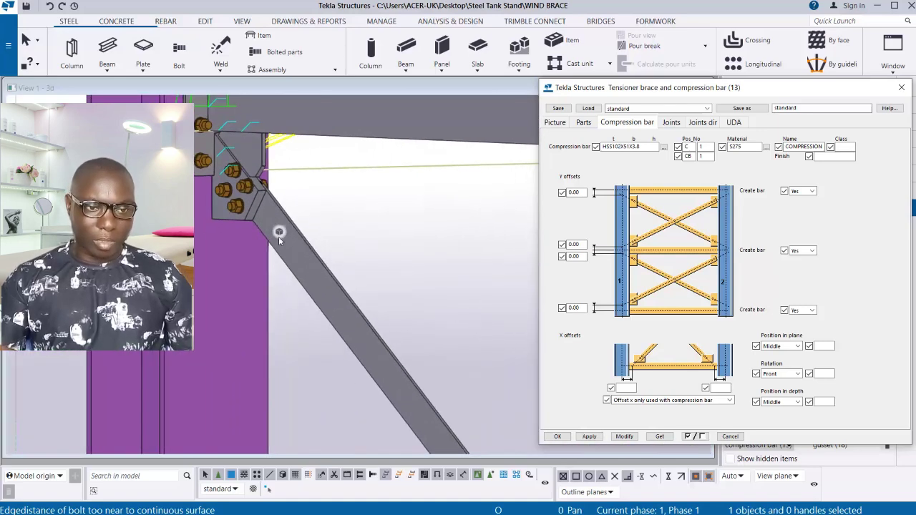
scroll(243, 174, up, 1)
scroll(244, 174, up, 2)
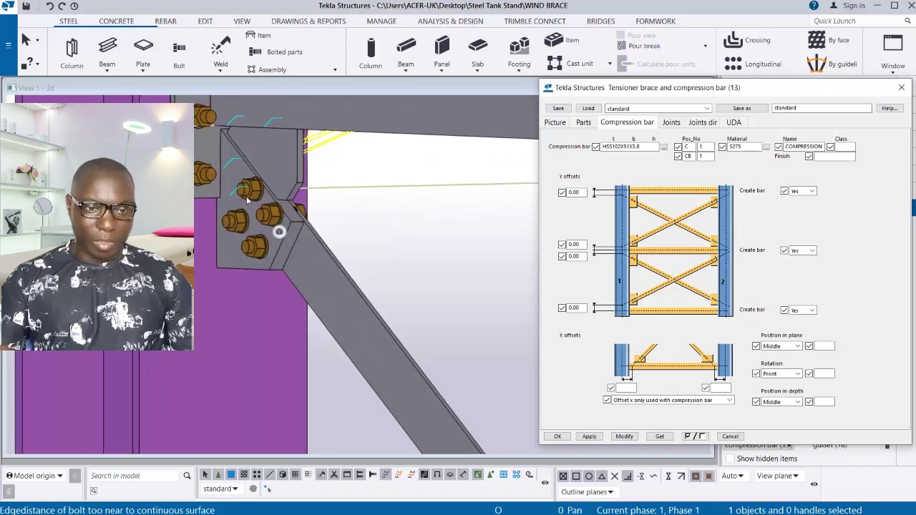
scroll(284, 181, down, 5)
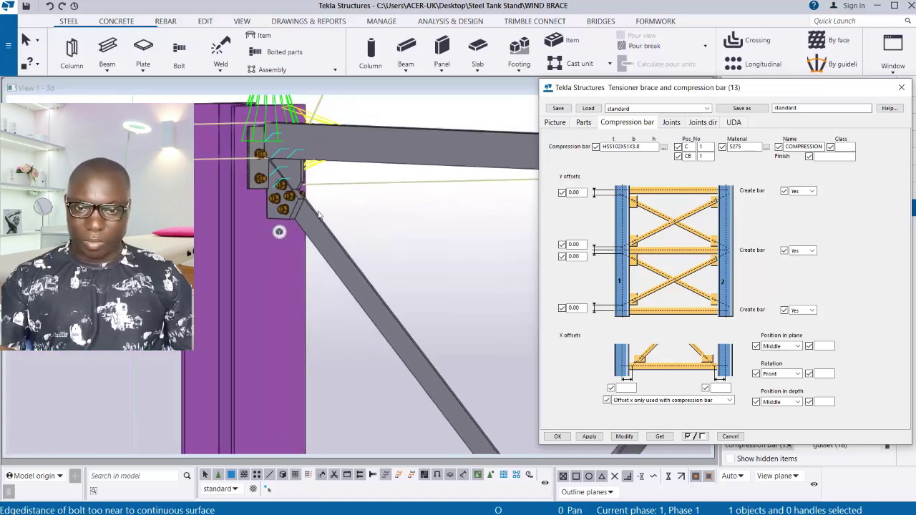
scroll(373, 215, down, 4)
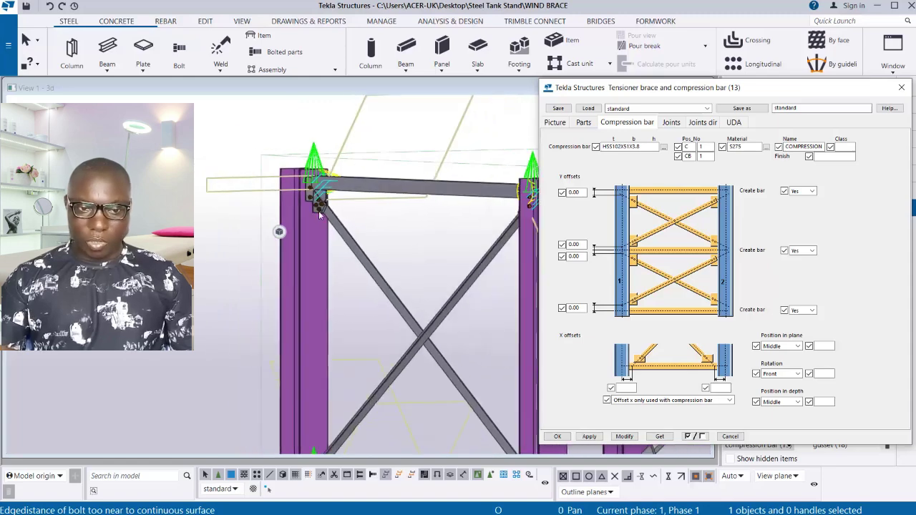
scroll(360, 218, up, 1)
scroll(309, 208, up, 6)
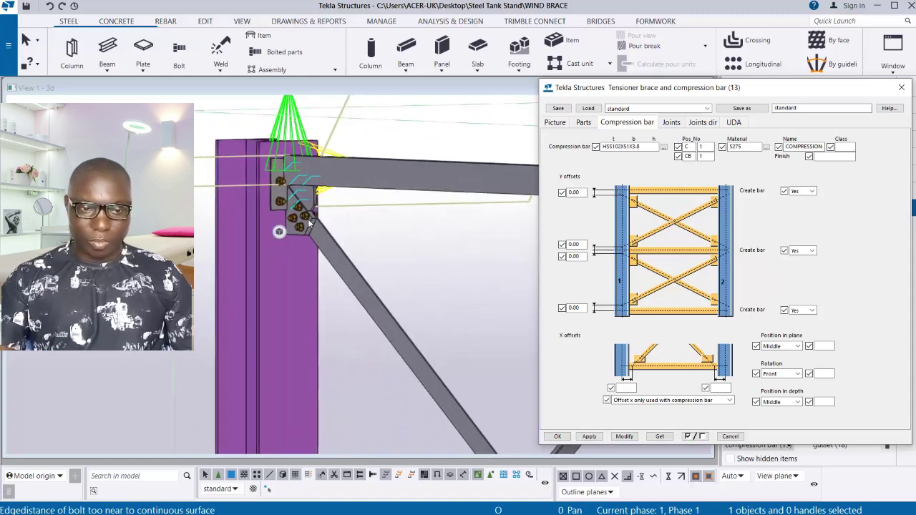
scroll(309, 208, down, 5)
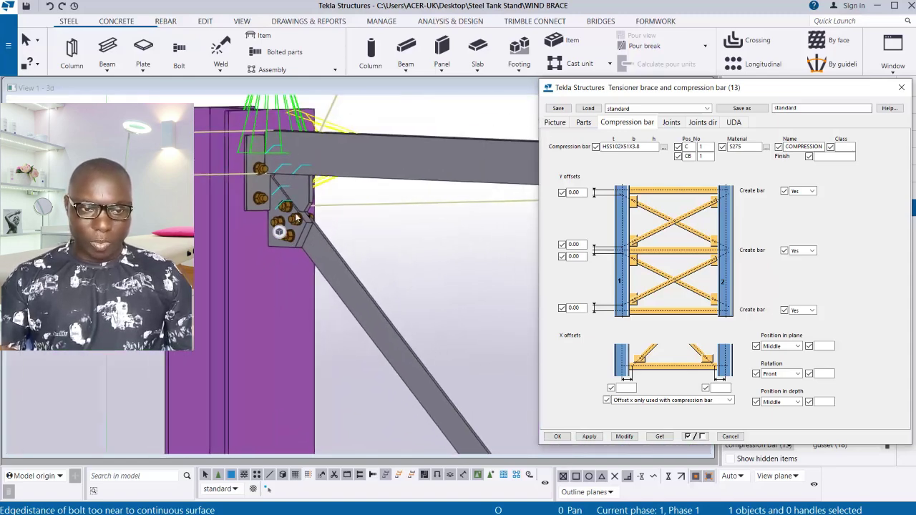
- Overwrite all four compression bar Y offset fields with 200
drag(586, 193, 550, 198)
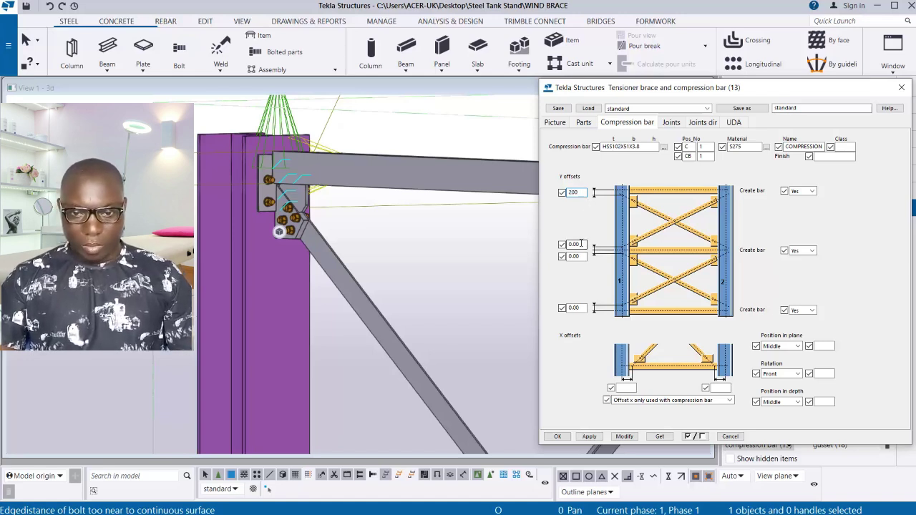
drag(582, 244, 542, 249)
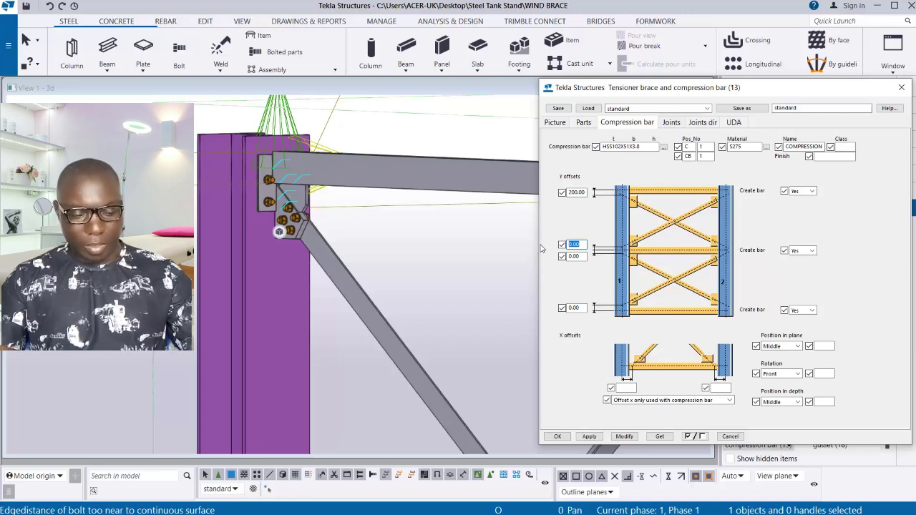
text(200)
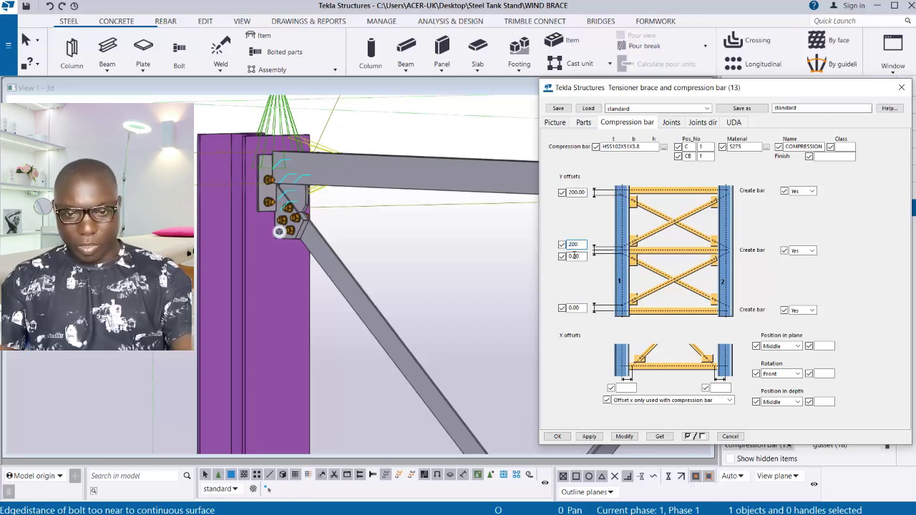
drag(581, 256, 558, 255)
text(2)
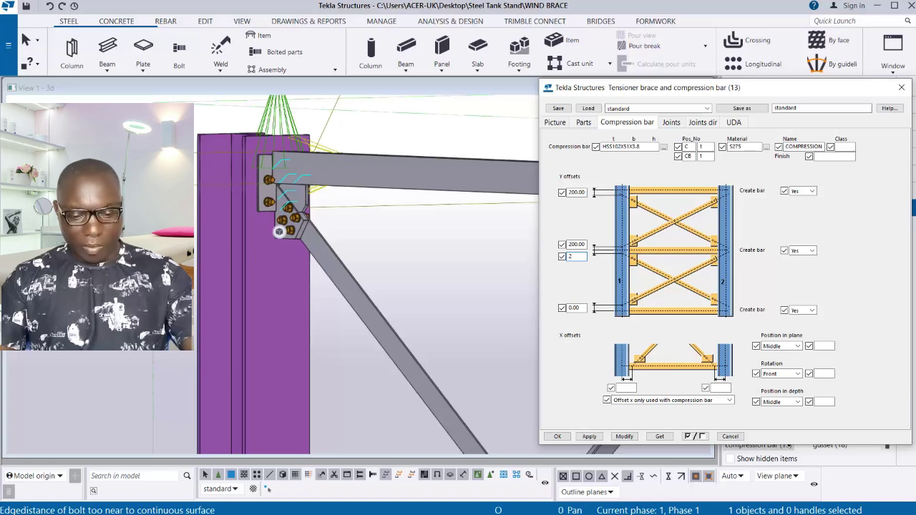
text(00)
drag(589, 308, 554, 310)
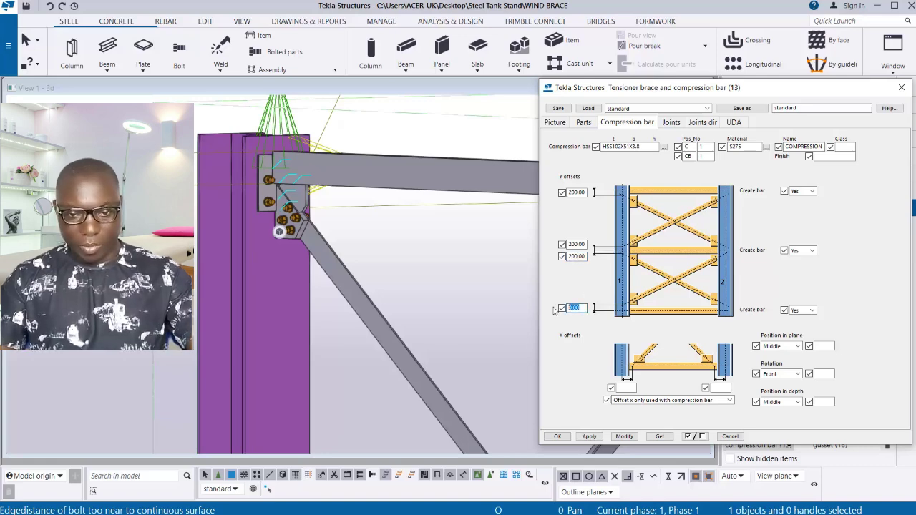
text(200)
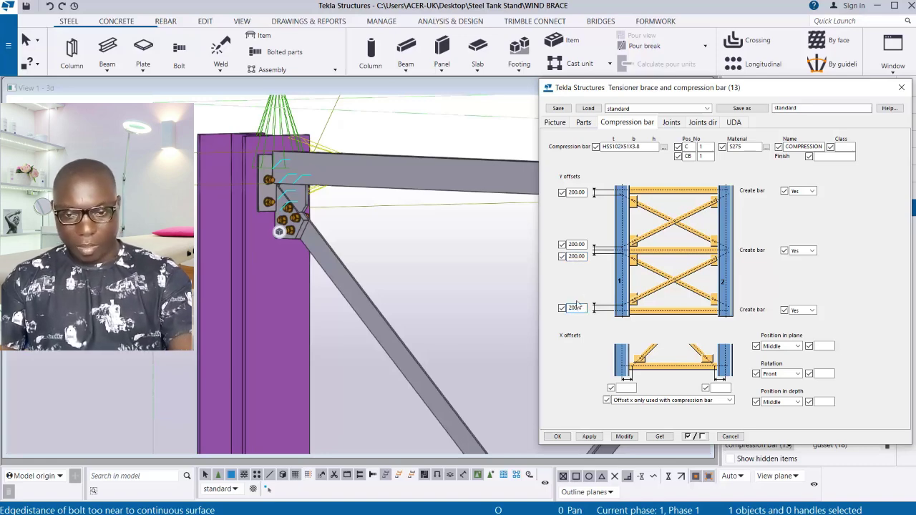
click(579, 243)
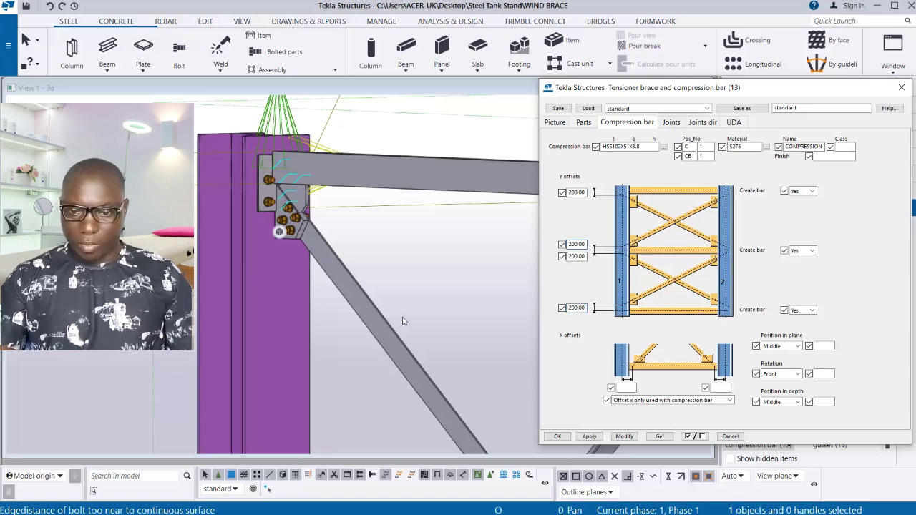
scroll(293, 169, down, 2)
scroll(283, 169, down, 5)
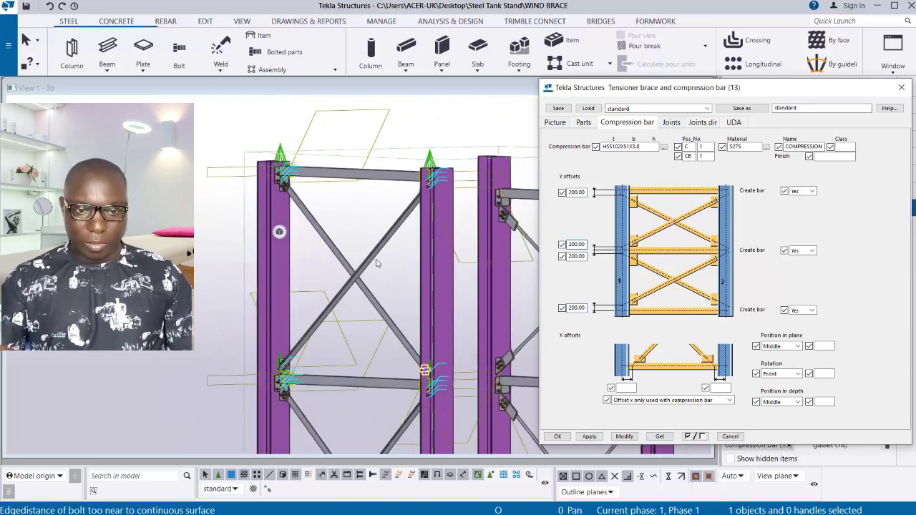
- Modify the bracing with the 200 offsets and zoom in to check the gusset
click(631, 438)
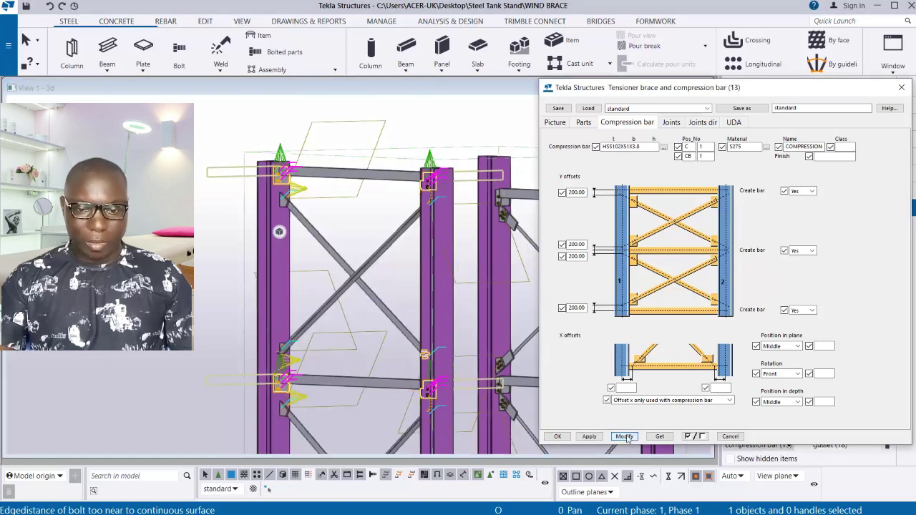
scroll(282, 311, up, 3)
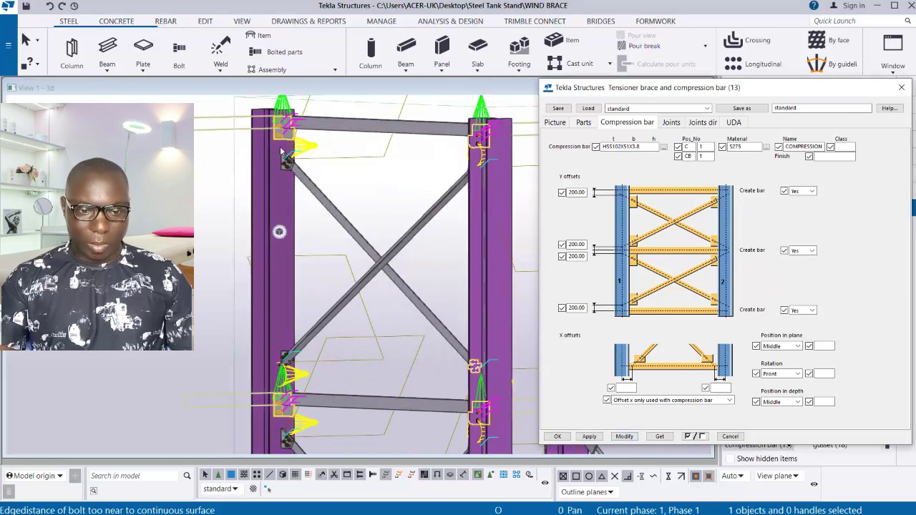
scroll(294, 132, up, 5)
scroll(295, 130, down, 5)
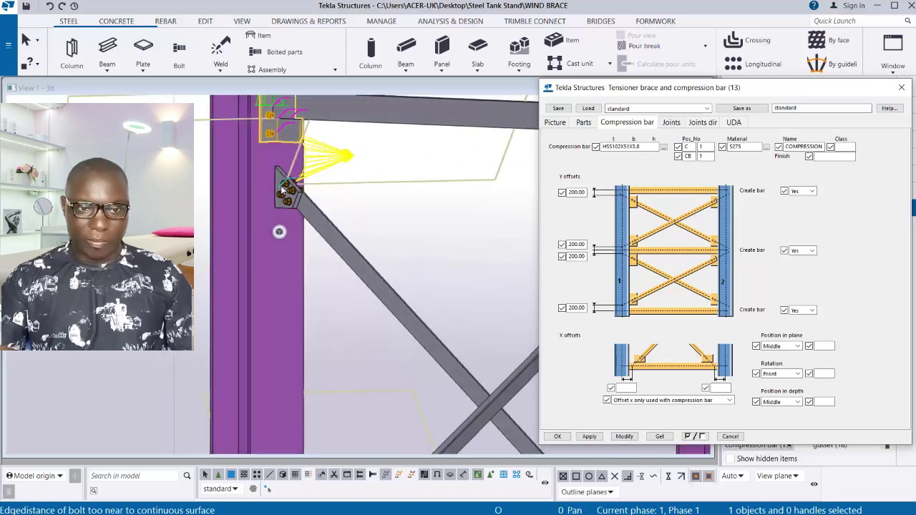
scroll(362, 369, down, 4)
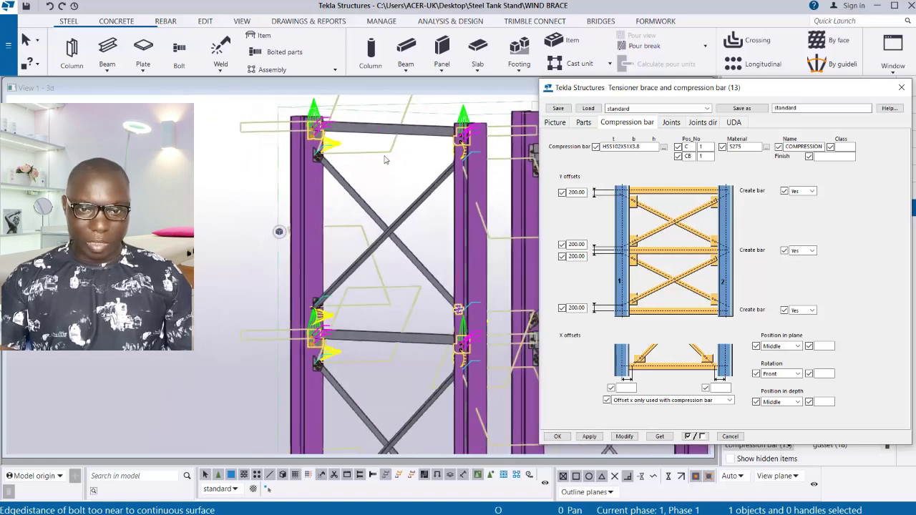
scroll(308, 214, up, 5)
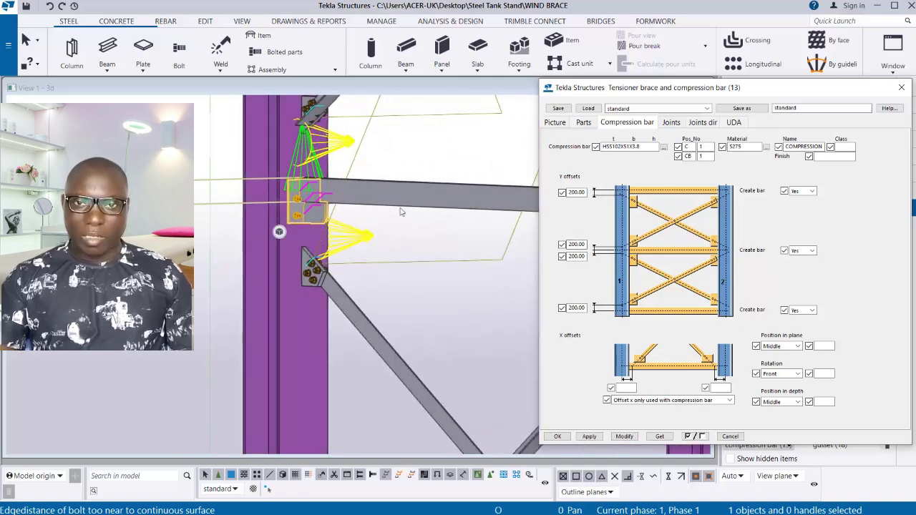
scroll(345, 275, up, 1)
scroll(408, 262, up, 5)
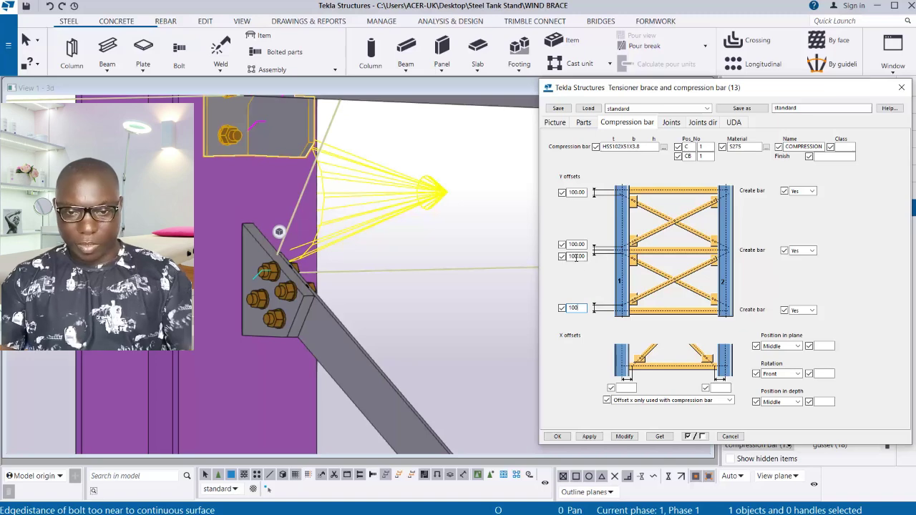
- Select the cross-bracing component and modify it with all compression bar Y offsets at 100
scroll(300, 203, down, 5)
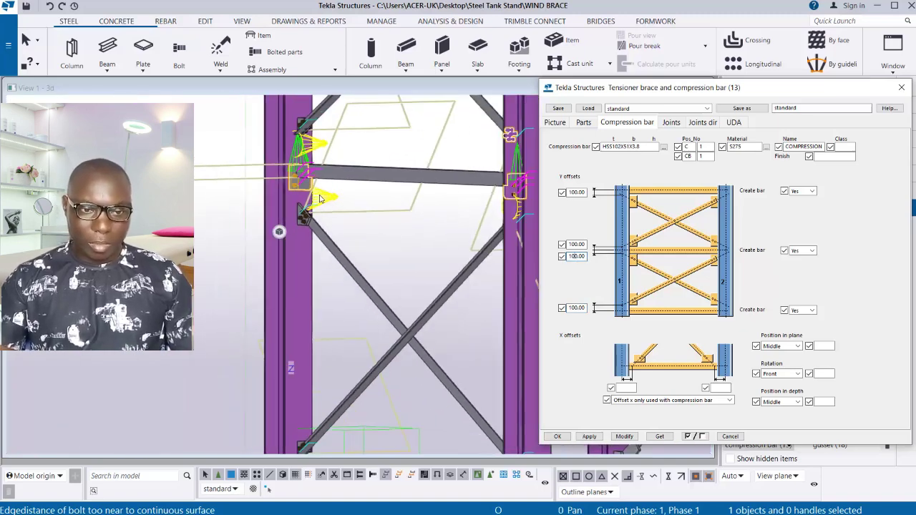
scroll(358, 279, up, 1)
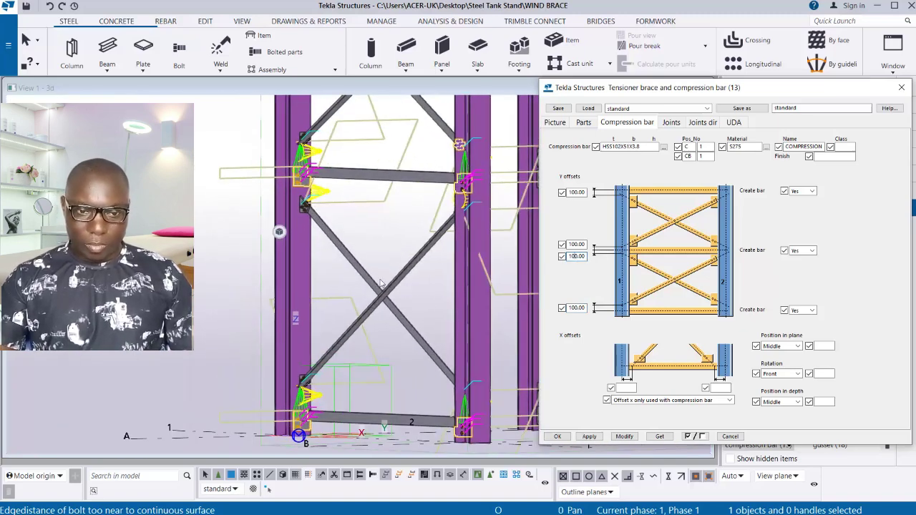
click(366, 279)
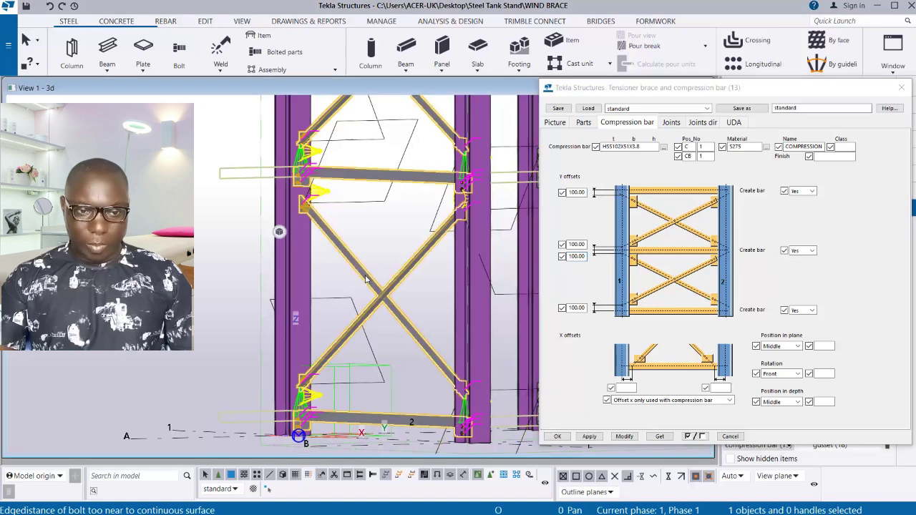
click(624, 438)
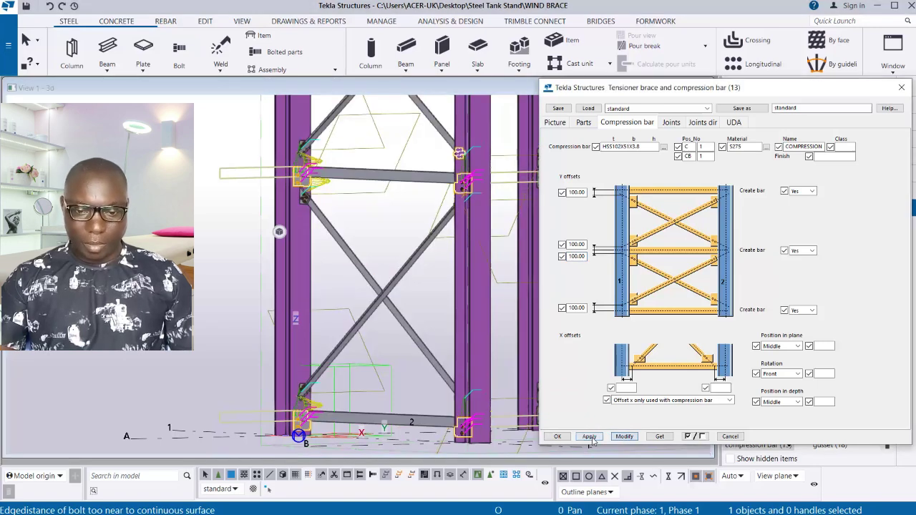
scroll(296, 185, up, 8)
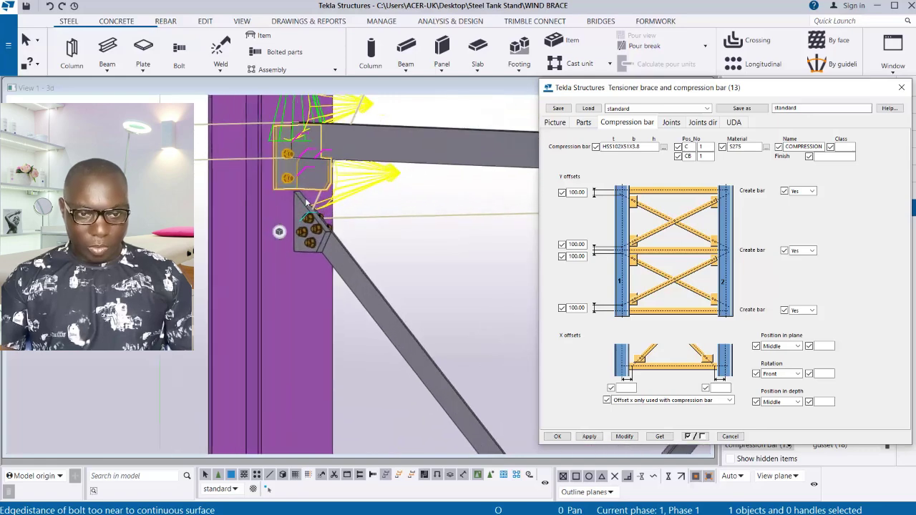
- Modify the existing tensioner brace connection and inspect the regenerated braces around the columns
scroll(296, 185, down, 3)
middle_drag(296, 185, 304, 246)
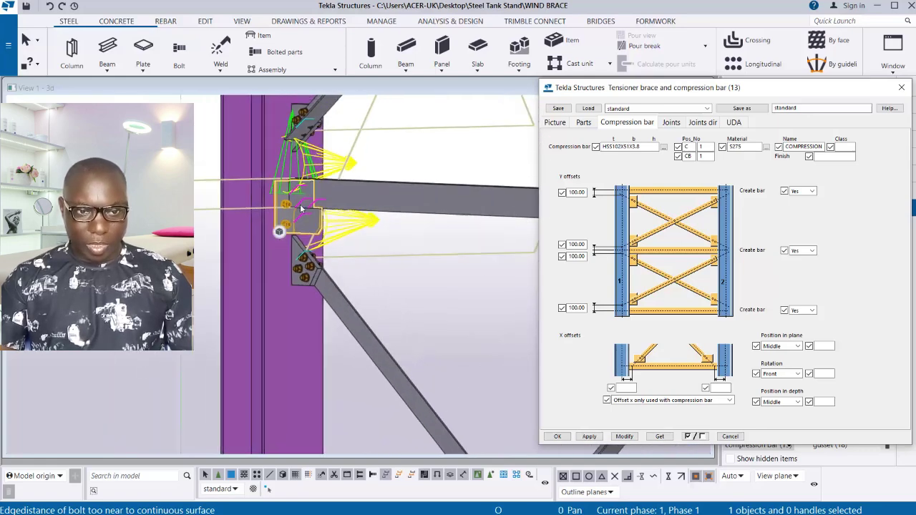
scroll(316, 273, down, 2)
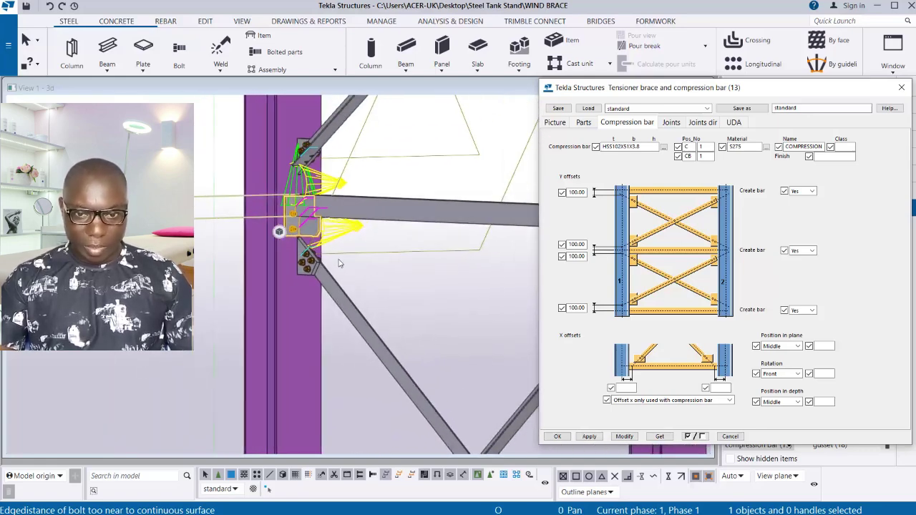
scroll(340, 264, down, 5)
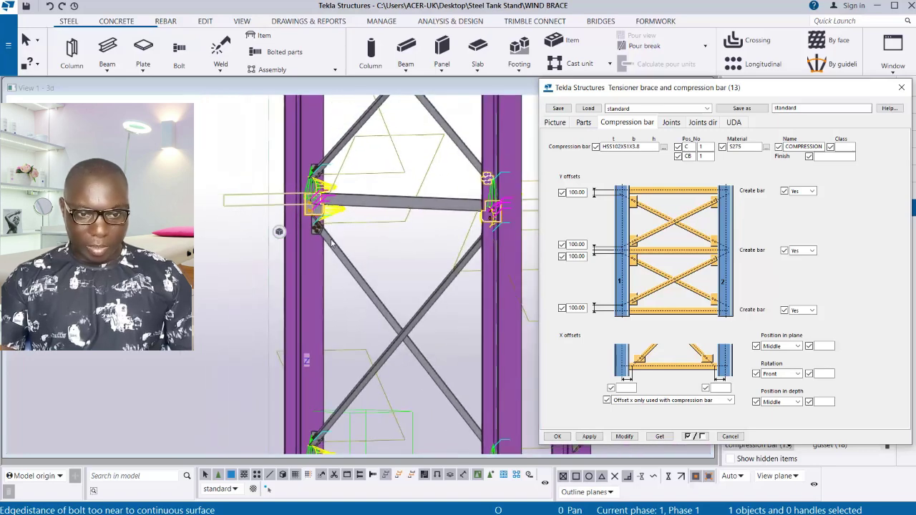
scroll(315, 401, up, 5)
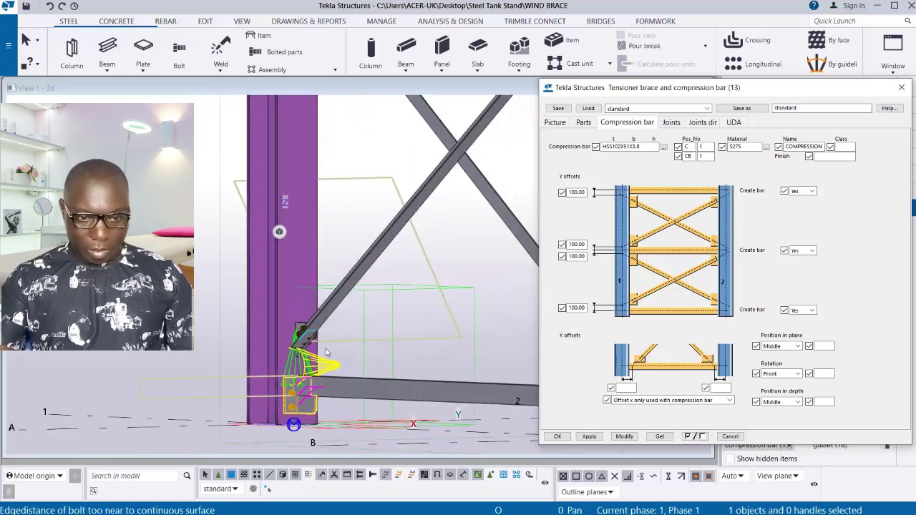
scroll(326, 351, down, 1)
click(623, 437)
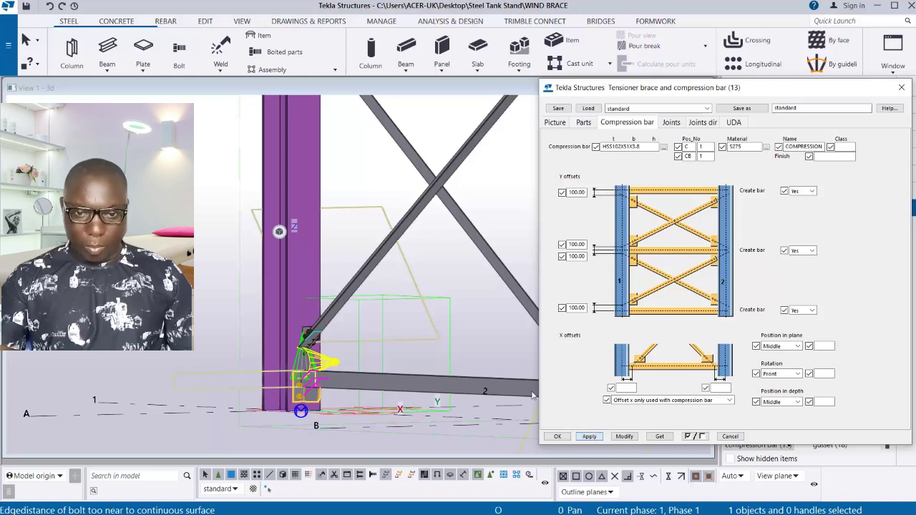
scroll(326, 406, down, 2)
scroll(302, 210, up, 4)
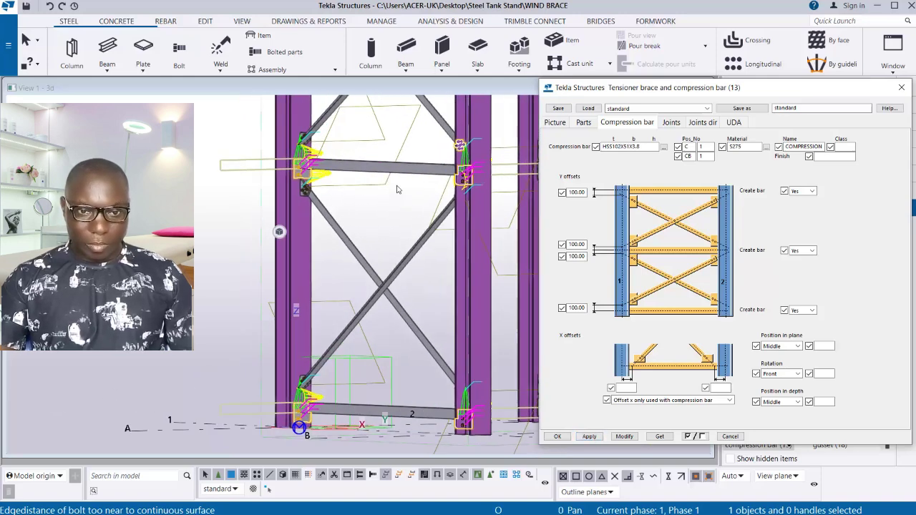
scroll(302, 209, up, 2)
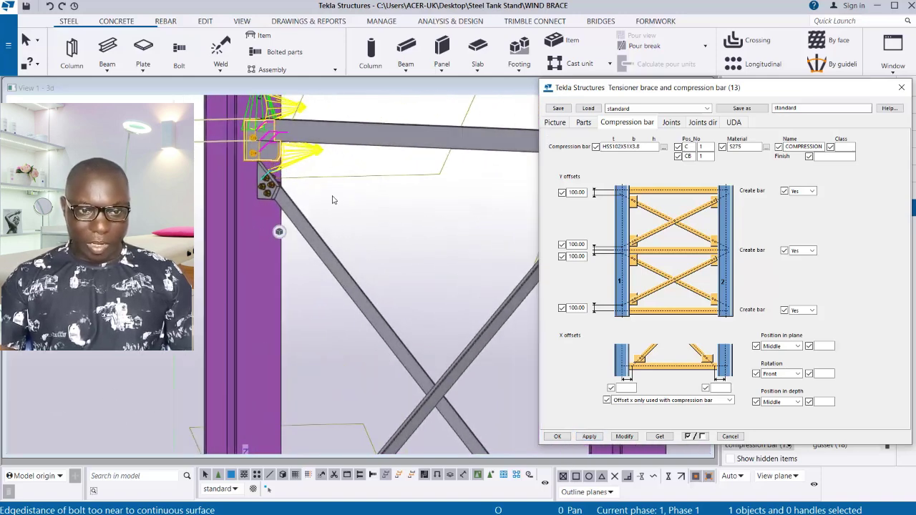
scroll(332, 199, down, 5)
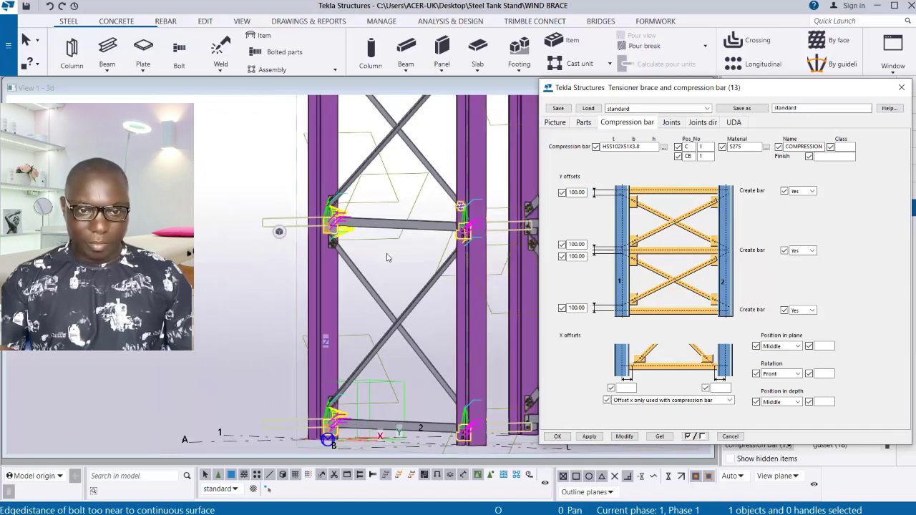
scroll(387, 257, down, 3)
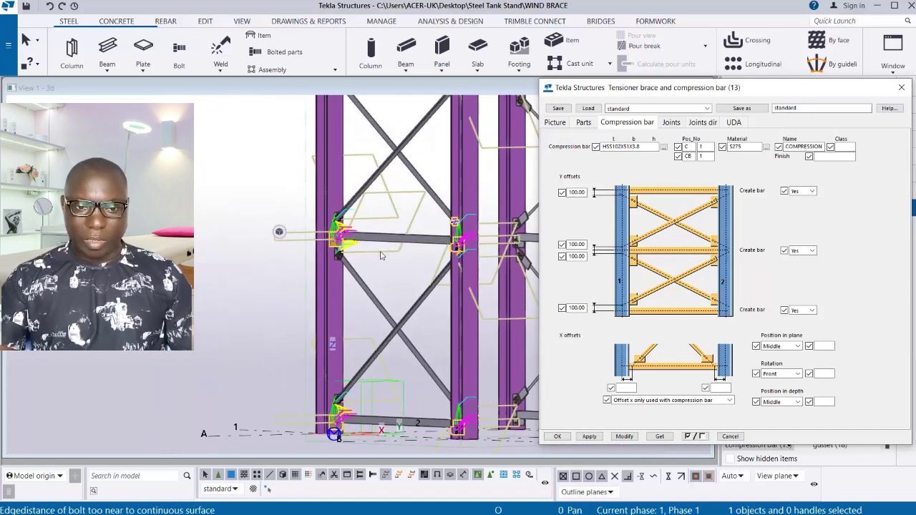
scroll(387, 214, up, 2)
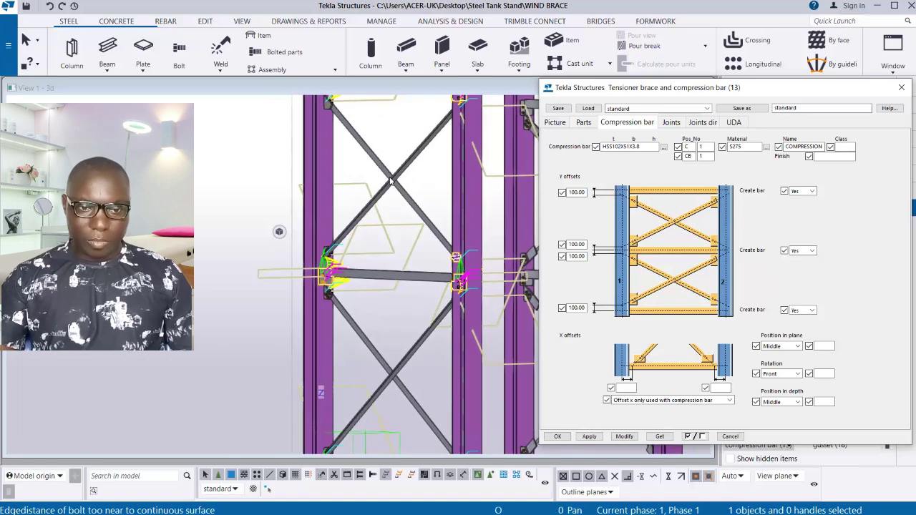
scroll(368, 292, down, 2)
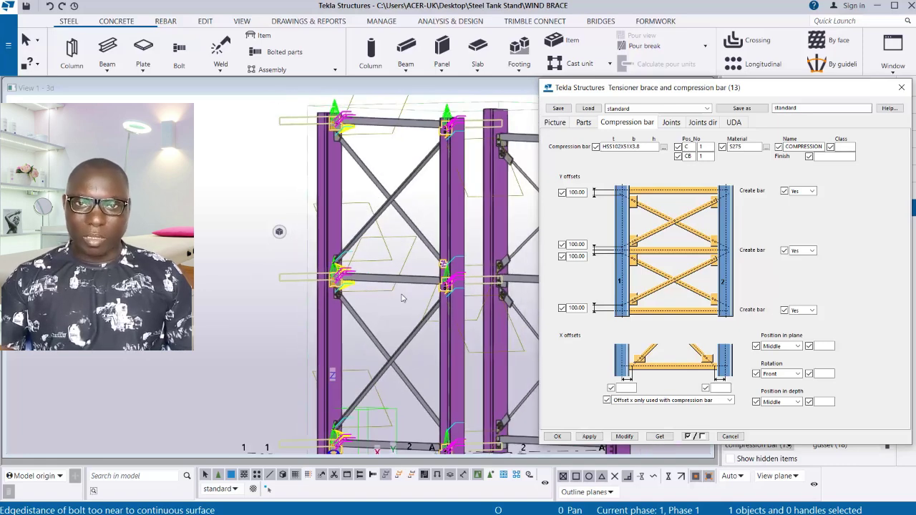
scroll(417, 311, up, 3)
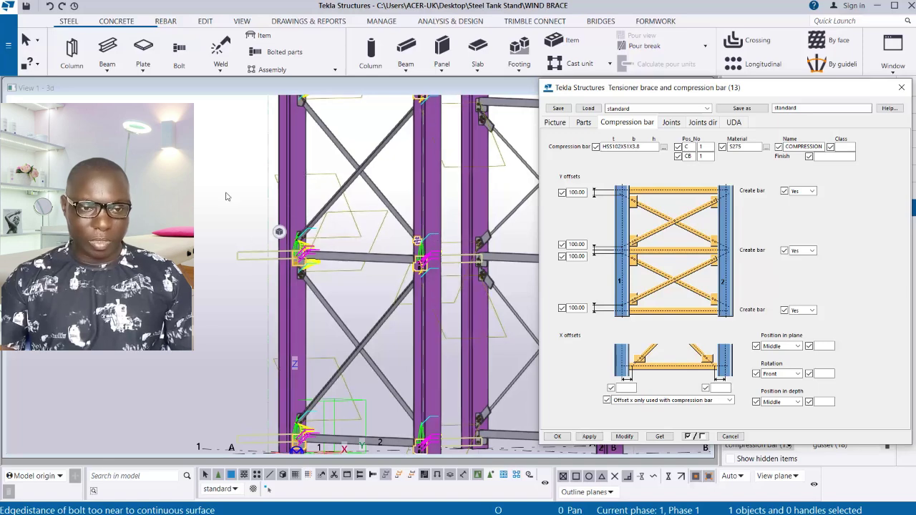
- Fit View 1's work area to the entire model
click(188, 143)
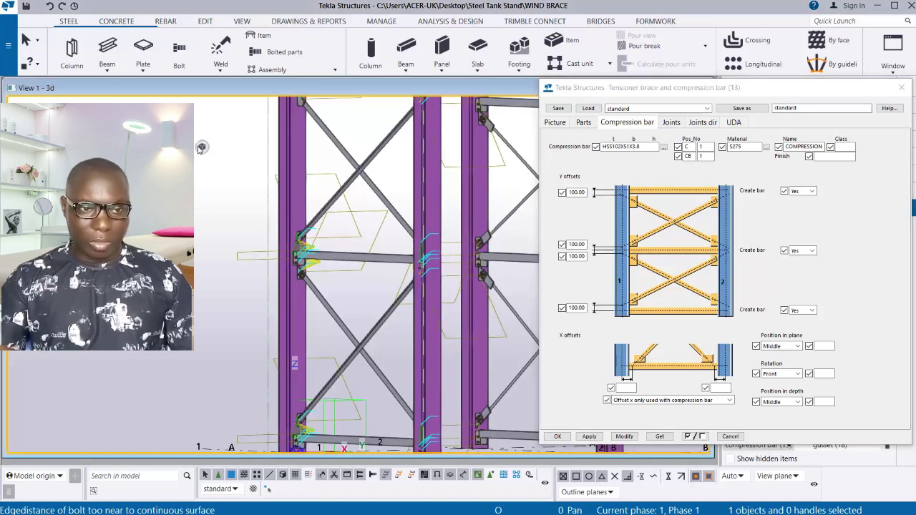
right_click(150, 127)
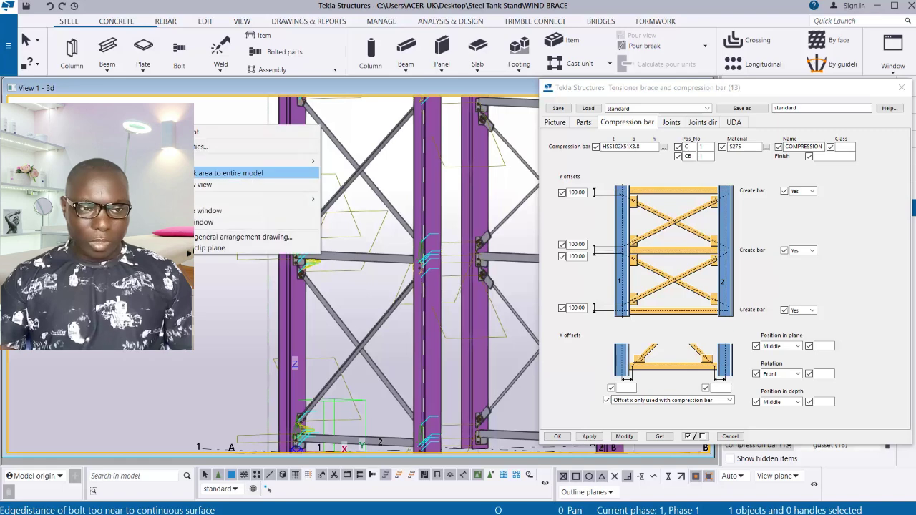
click(229, 184)
scroll(330, 261, up, 5)
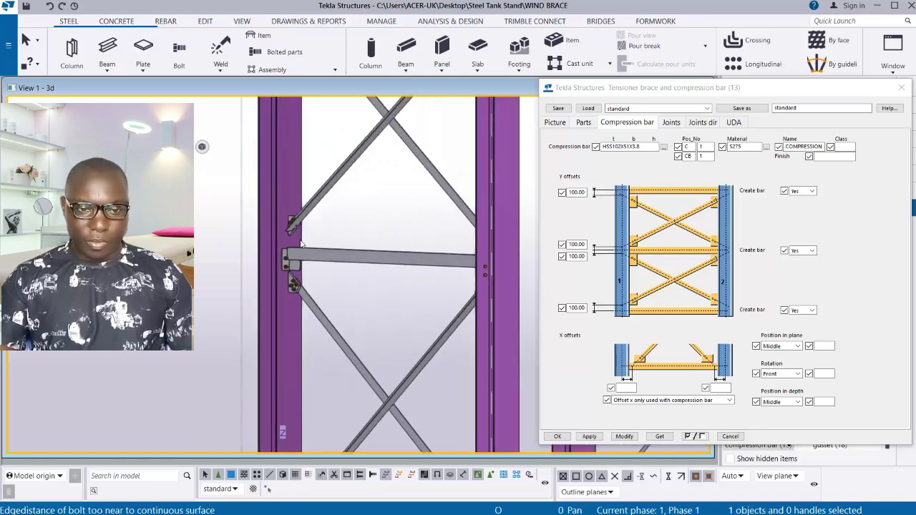
scroll(229, 253, down, 5)
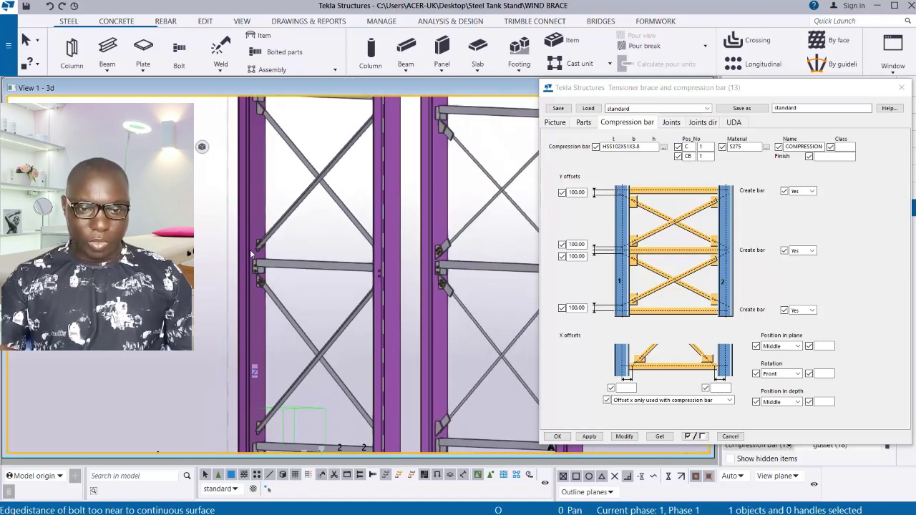
scroll(447, 254, up, 4)
scroll(447, 252, up, 5)
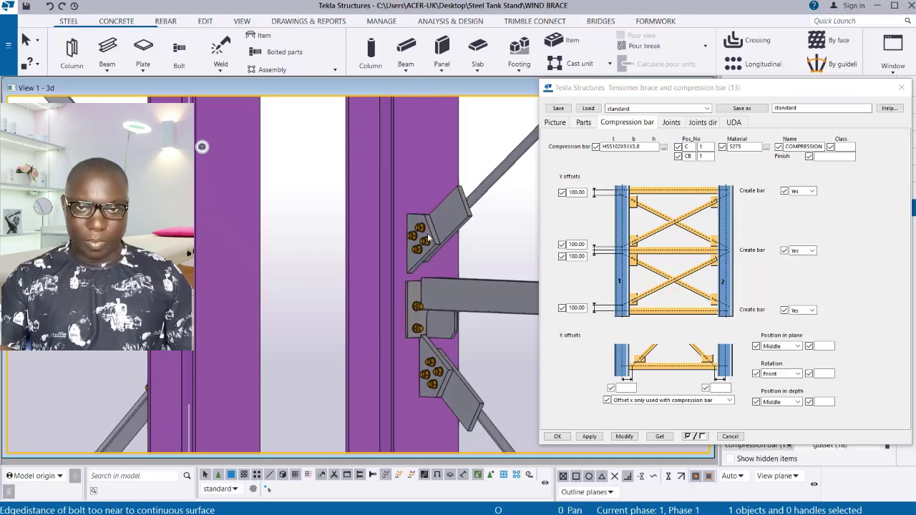
- Pan and zoom to inspect the bolted gusset connections, then clear the selection
middle_drag(390, 296, 408, 278)
scroll(369, 313, down, 5)
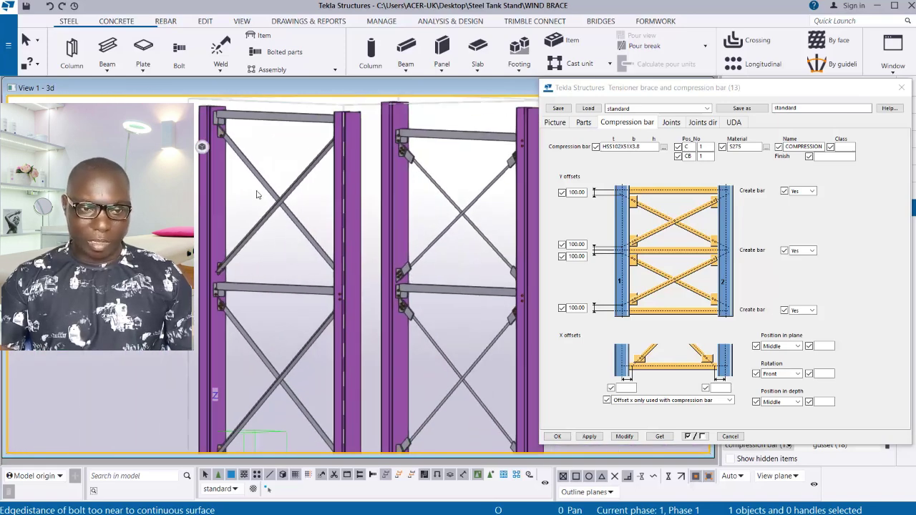
scroll(259, 213, up, 1)
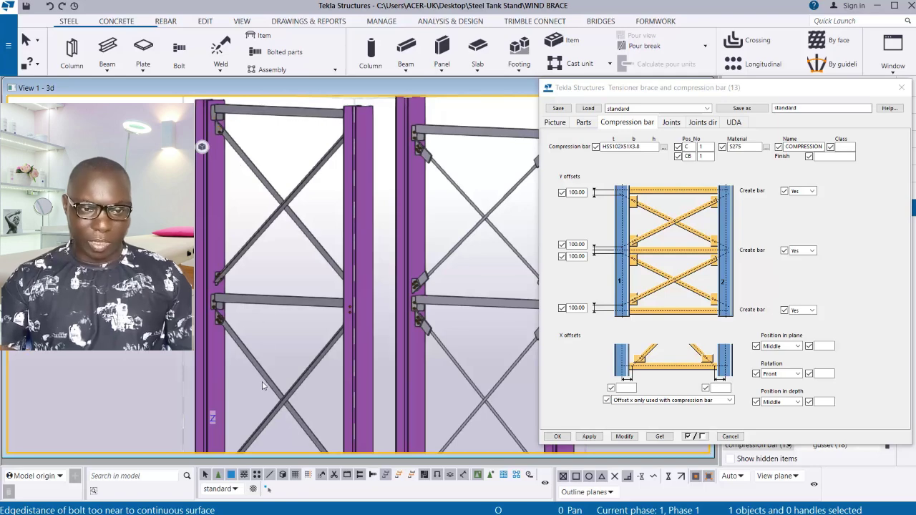
scroll(268, 231, up, 3)
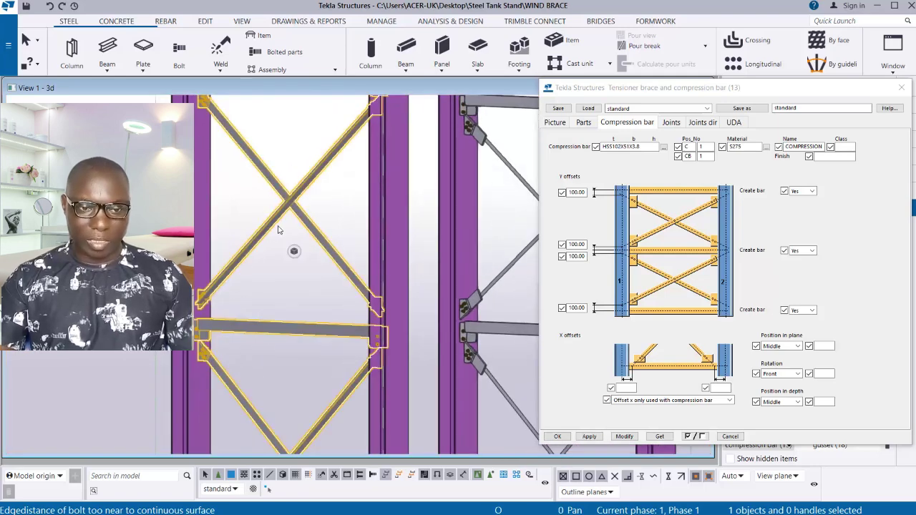
scroll(267, 236, up, 3)
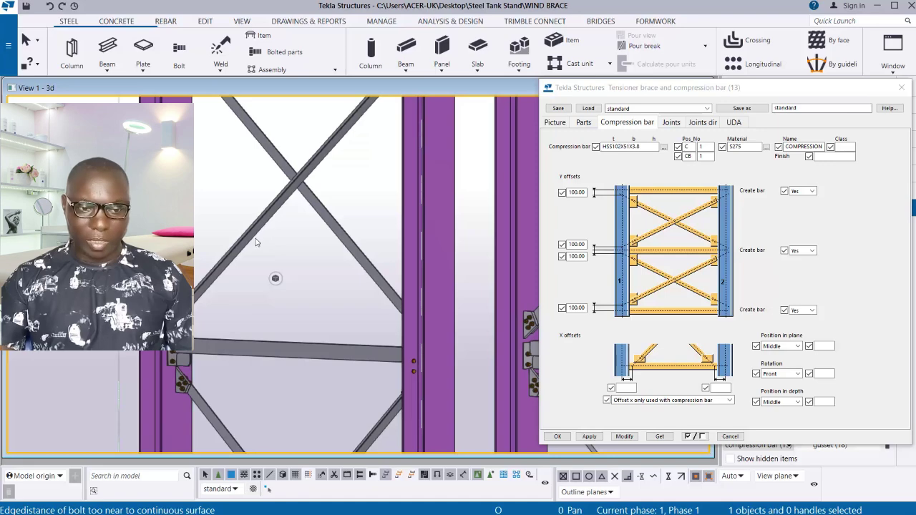
scroll(275, 275, down, 5)
scroll(429, 251, up, 6)
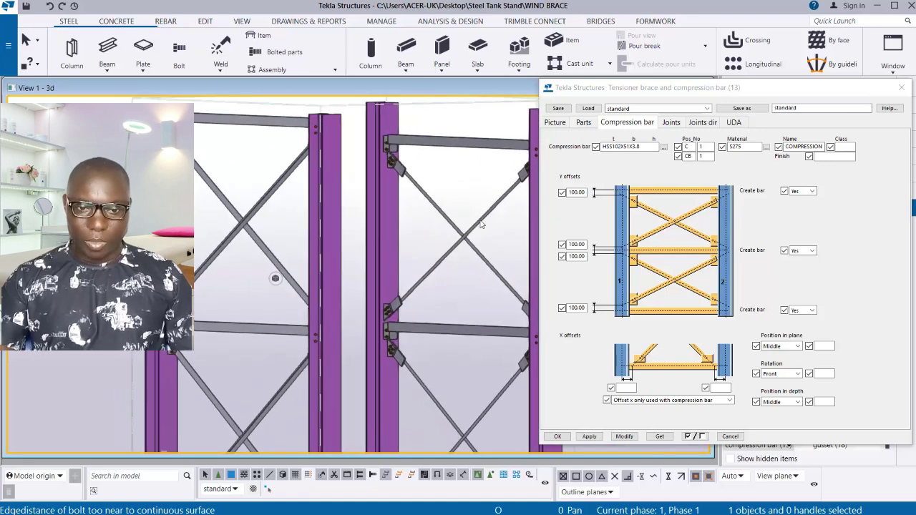
scroll(387, 245, down, 2)
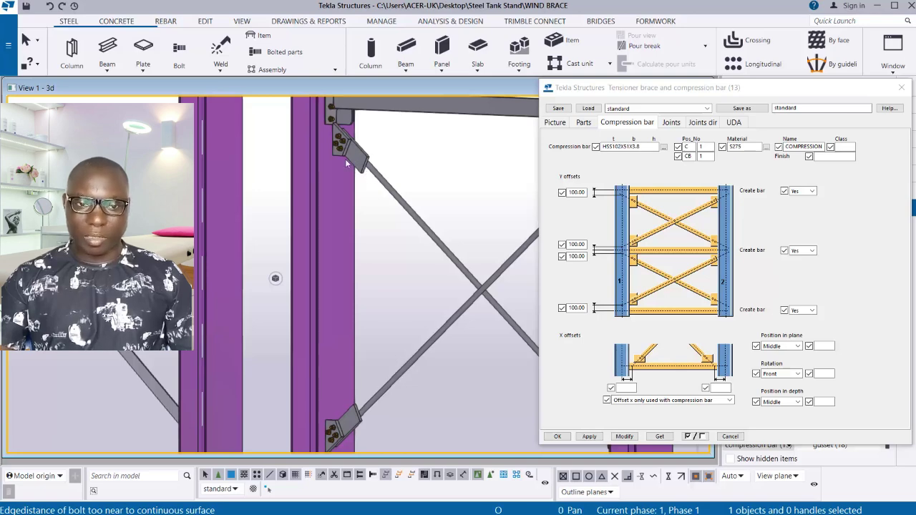
scroll(340, 151, down, 2)
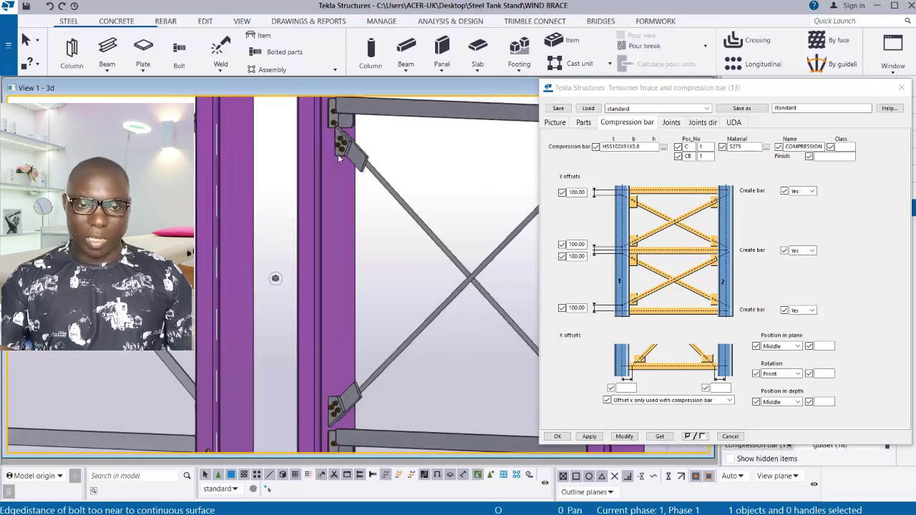
scroll(336, 149, down, 5)
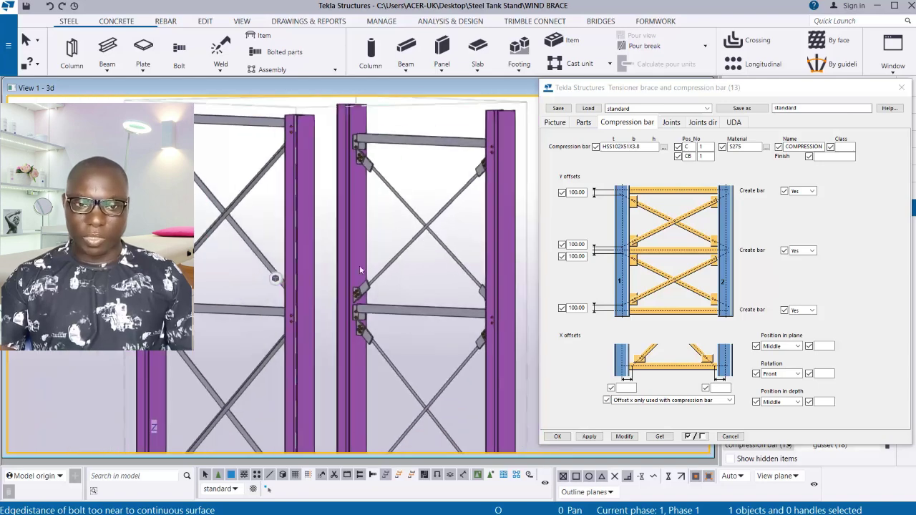
click(253, 315)
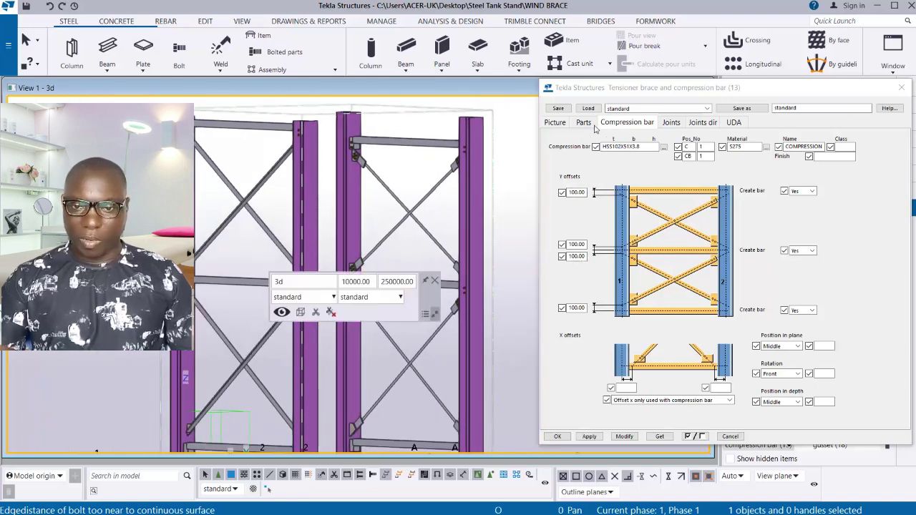
- Show the Parts settings listing the four L75*75*6 windbracing profiles
click(671, 123)
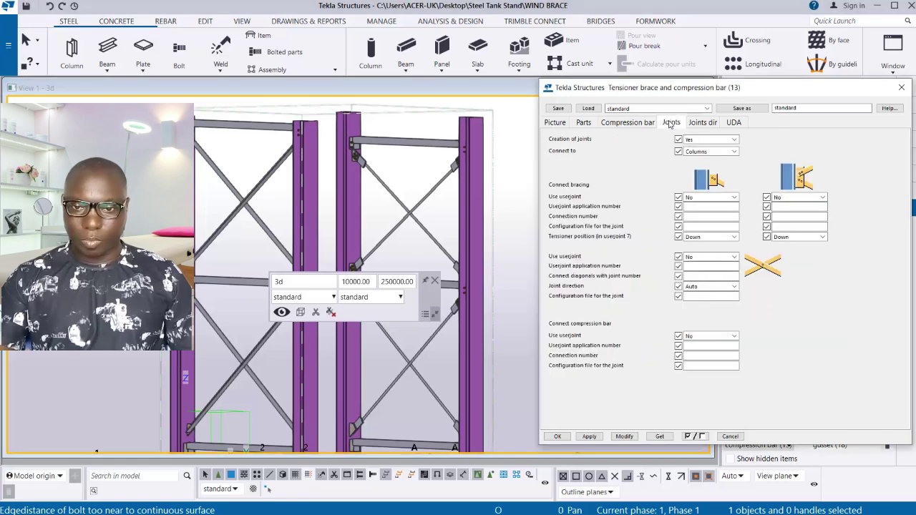
click(585, 122)
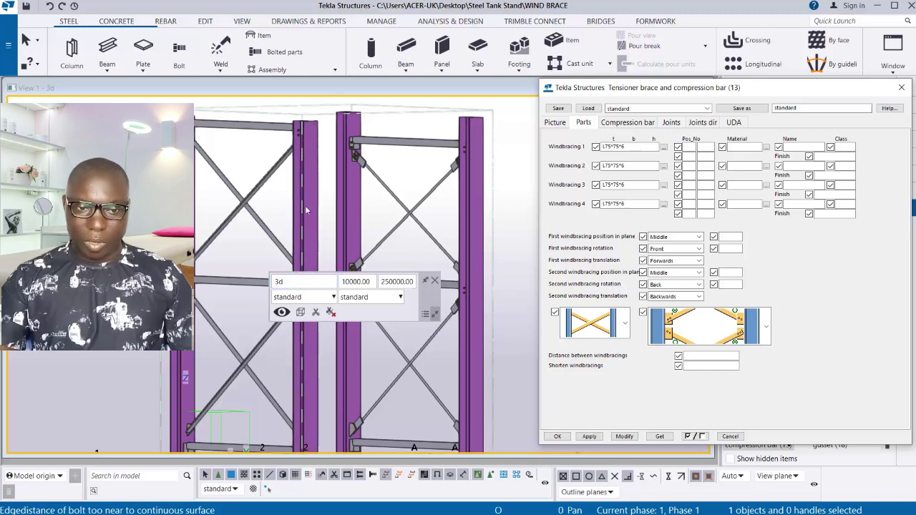
scroll(286, 213, up, 3)
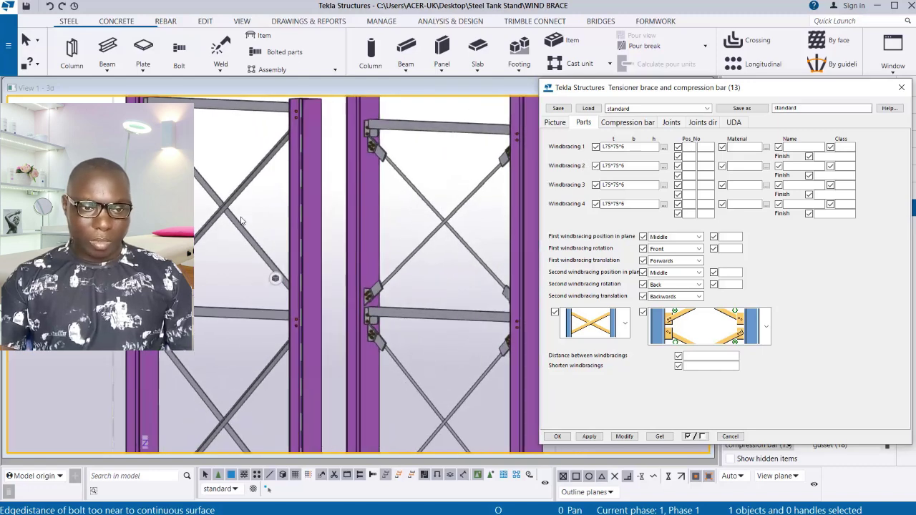
scroll(241, 220, up, 2)
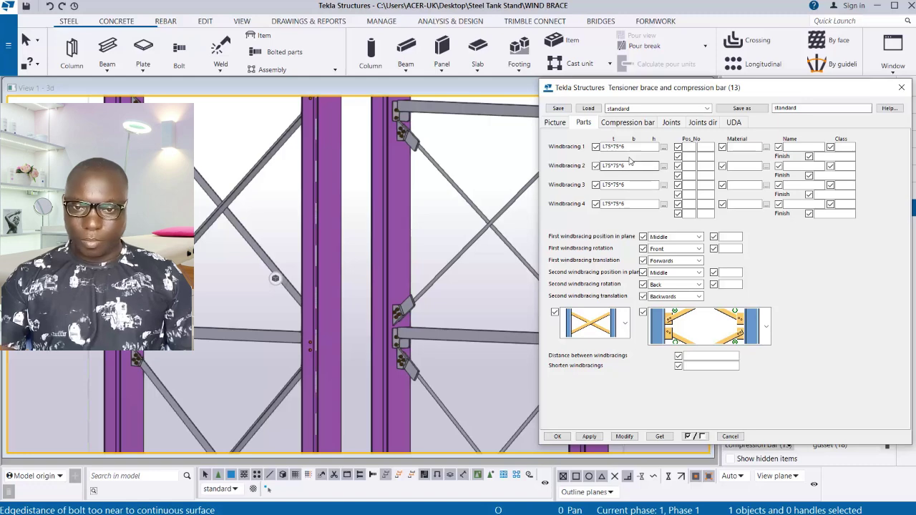
- Set Windbracing 1's profile to the ROD50 round bar from Circular sections
click(664, 147)
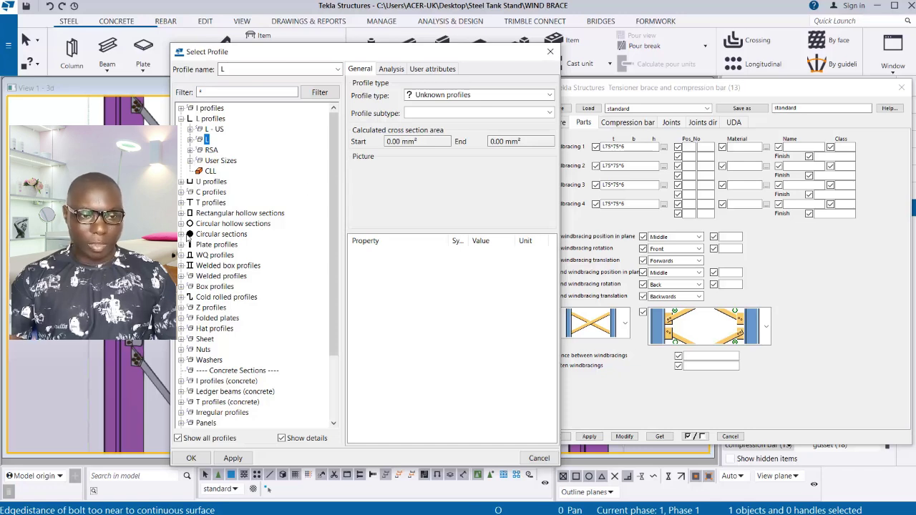
click(183, 236)
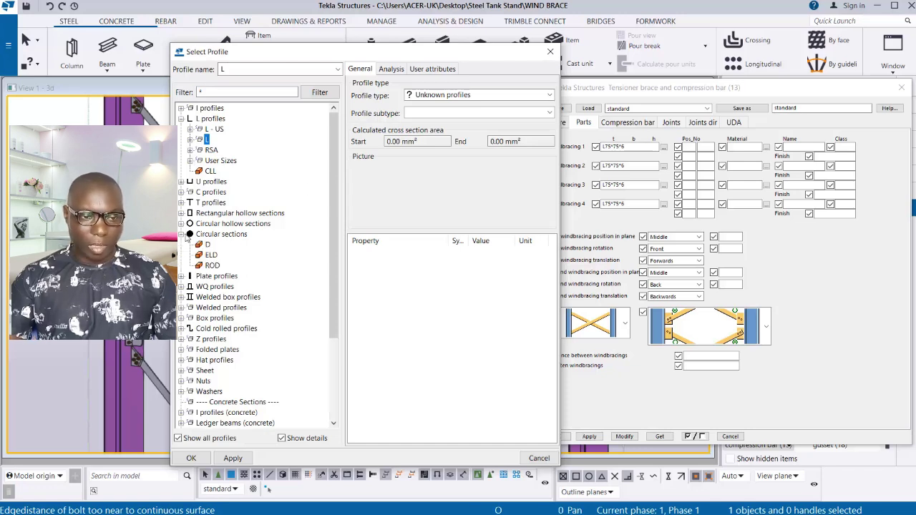
click(212, 266)
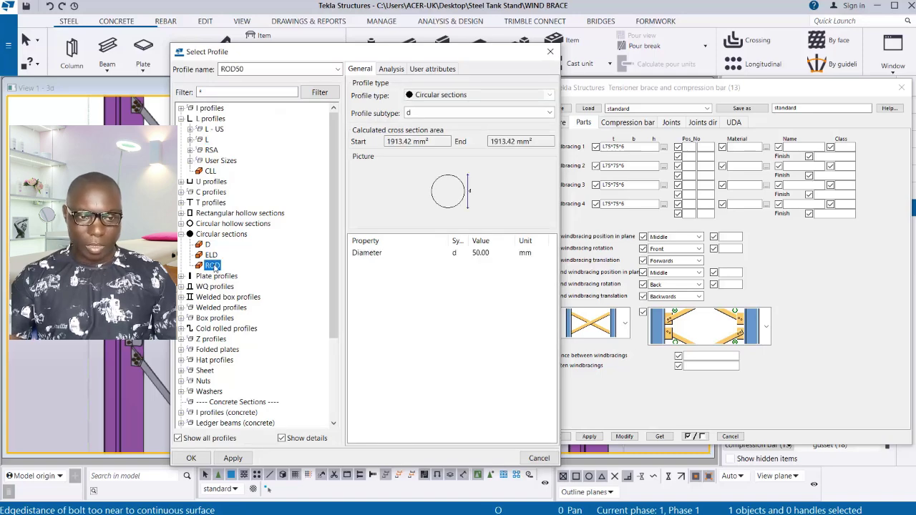
click(233, 458)
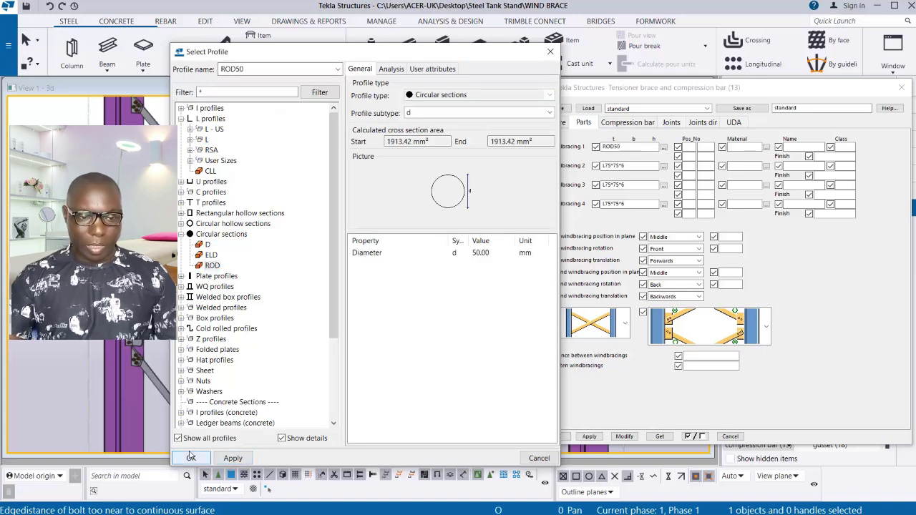
click(191, 458)
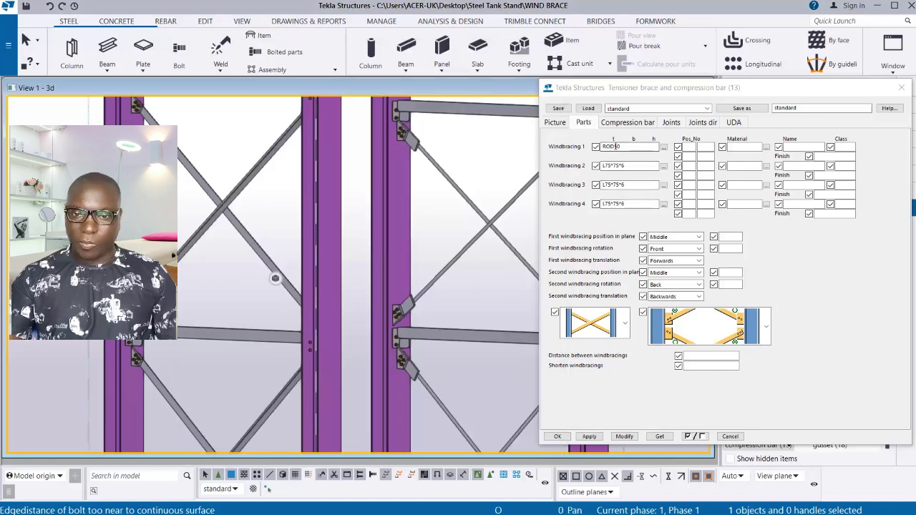
- Correct the Windbracing 1 profile from ROD50 to ROD30 and copy it
drag(612, 146, 618, 146)
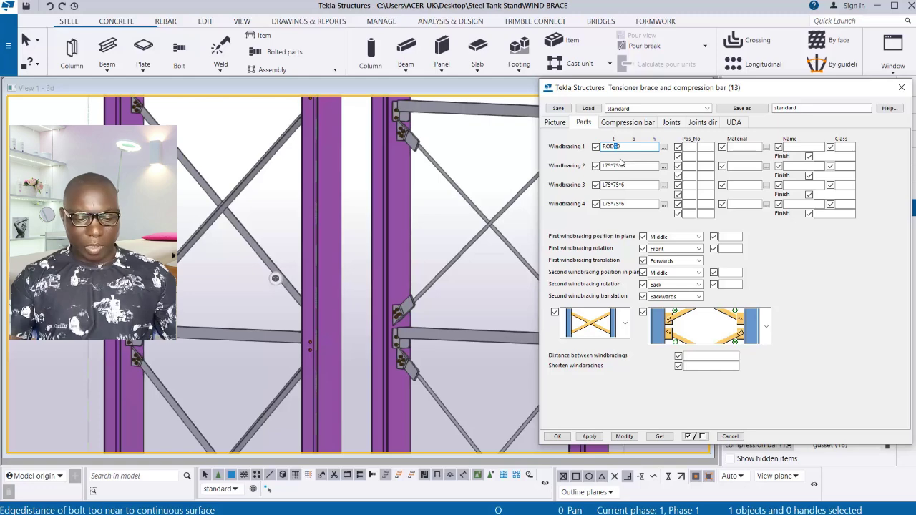
key(BackSpace)
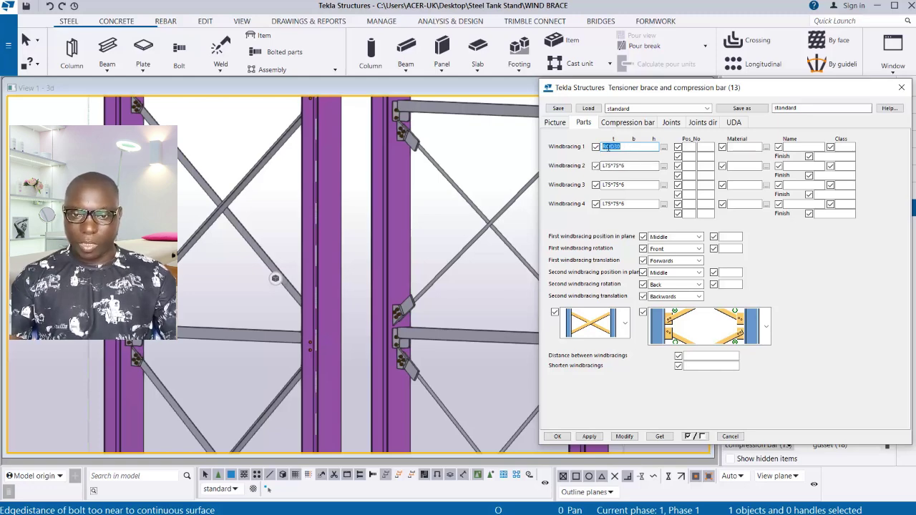
right_click(609, 146)
click(635, 180)
- Paste ROD30 into the Windbracing 2, 3 and 4 profile fields
drag(626, 165, 585, 166)
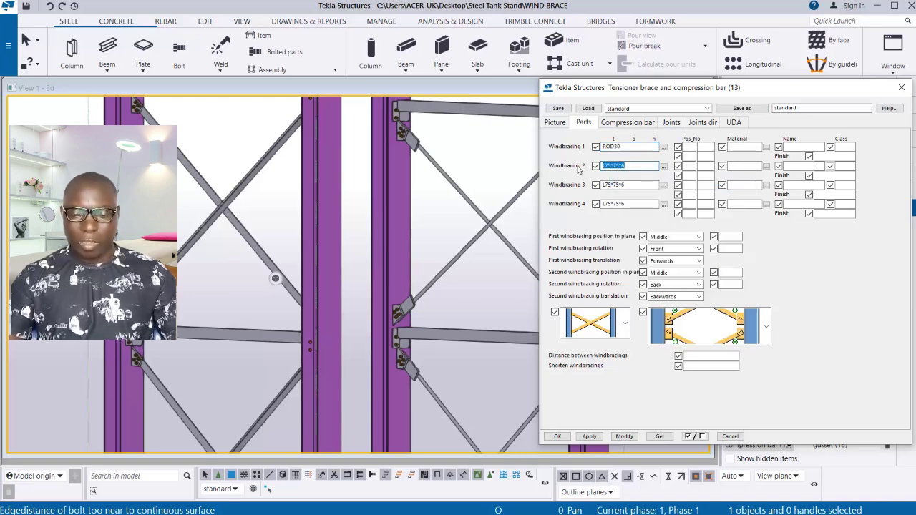
key(ctrl+v)
click(624, 185)
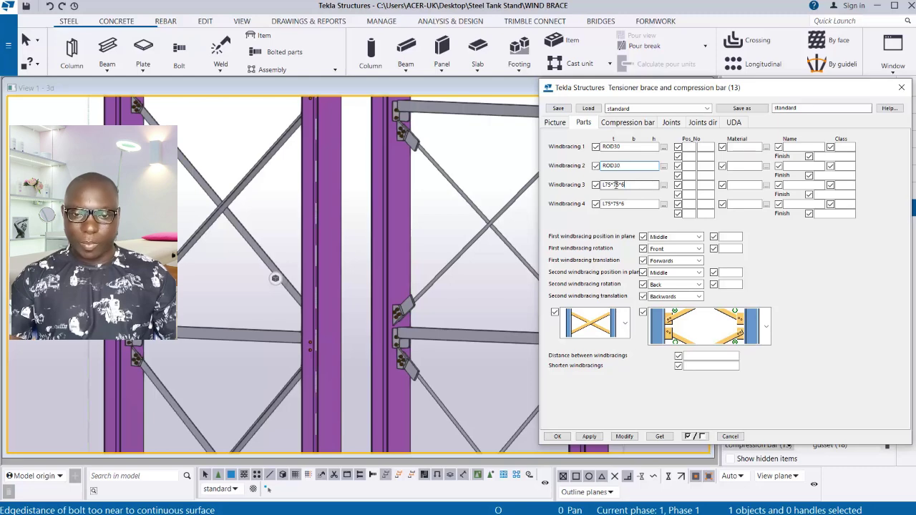
drag(625, 185, 596, 187)
key(ctrl+v)
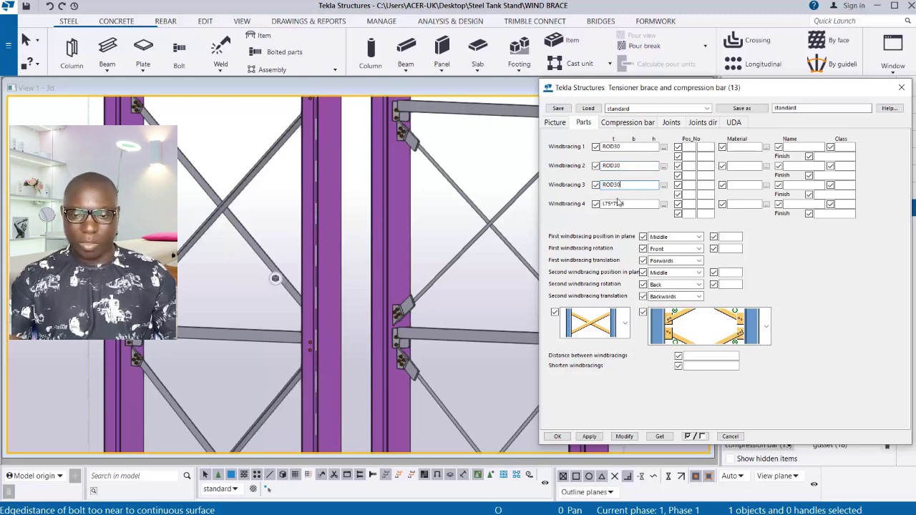
click(629, 203)
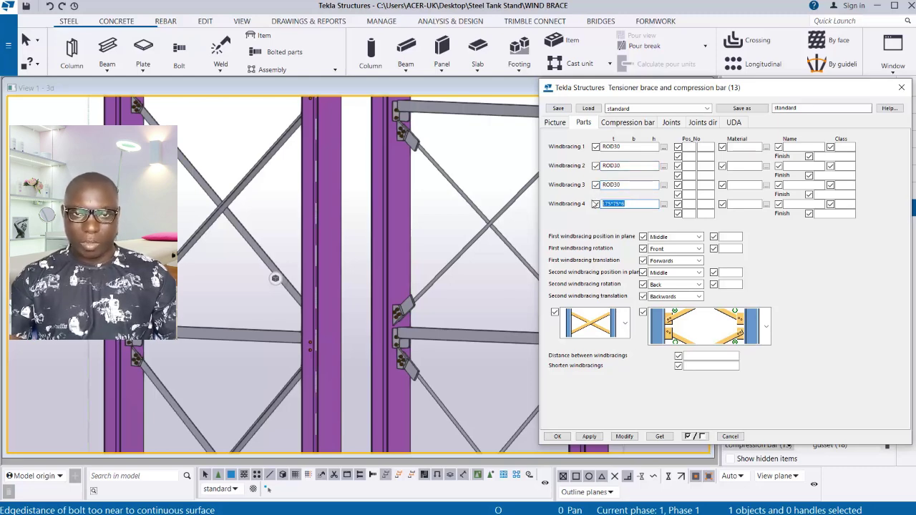
key(ctrl+v)
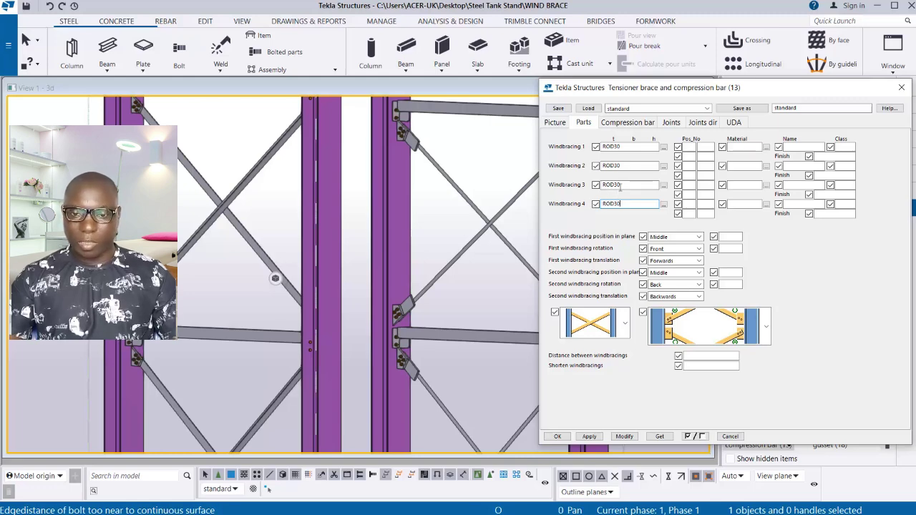
click(620, 185)
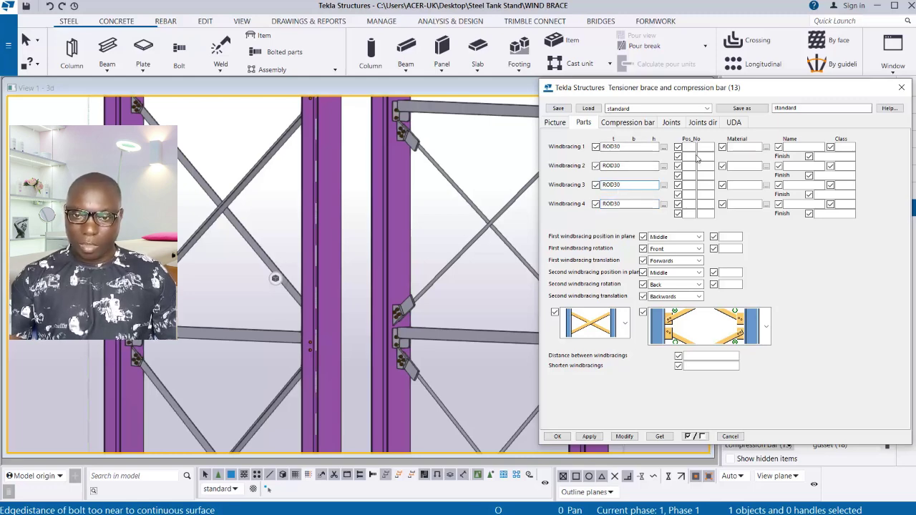
click(691, 147)
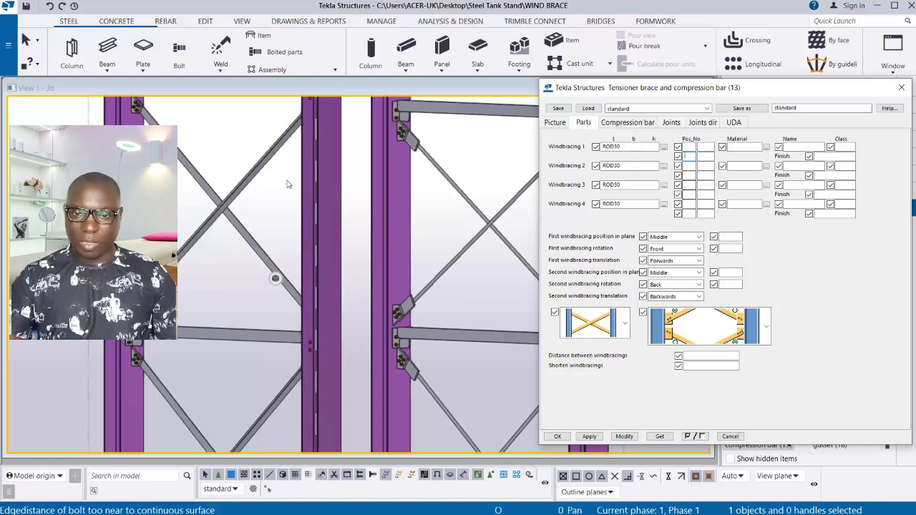
- Select the left frame's existing bracing in the model
scroll(239, 223, down, 4)
click(238, 223)
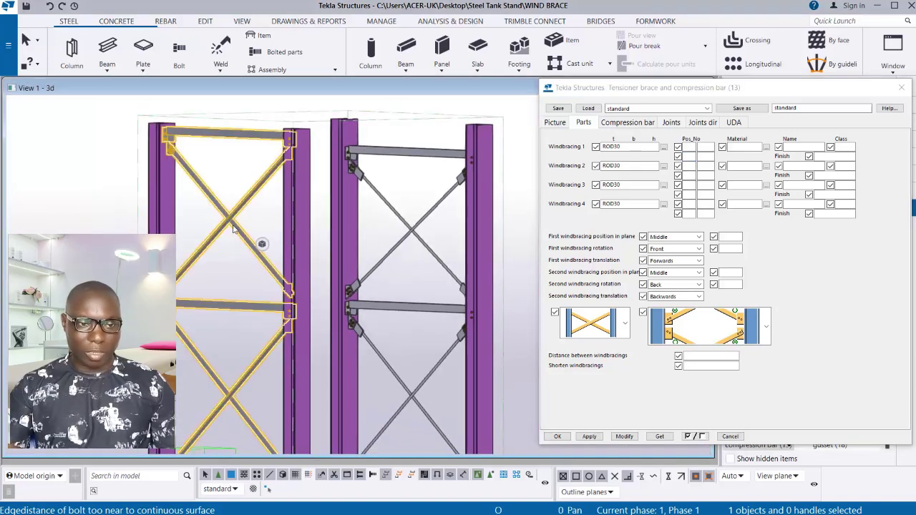
scroll(235, 321, down, 1)
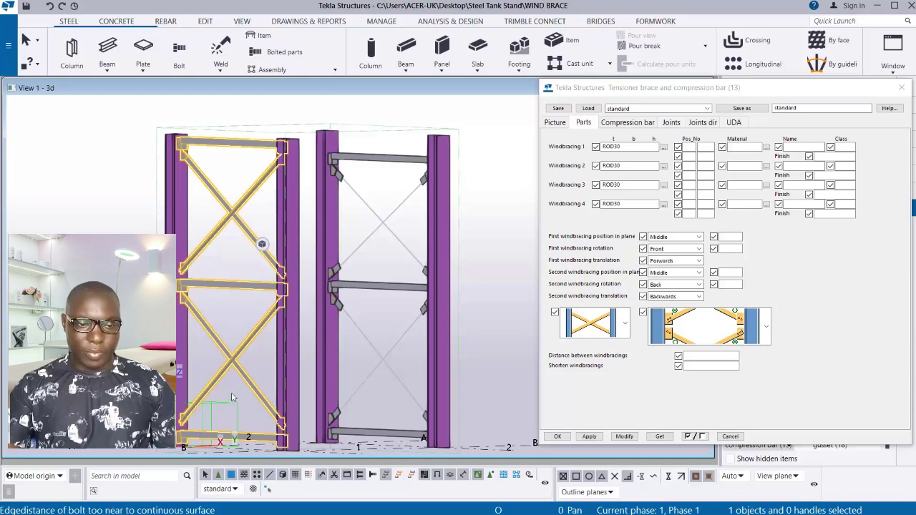
scroll(239, 258, up, 1)
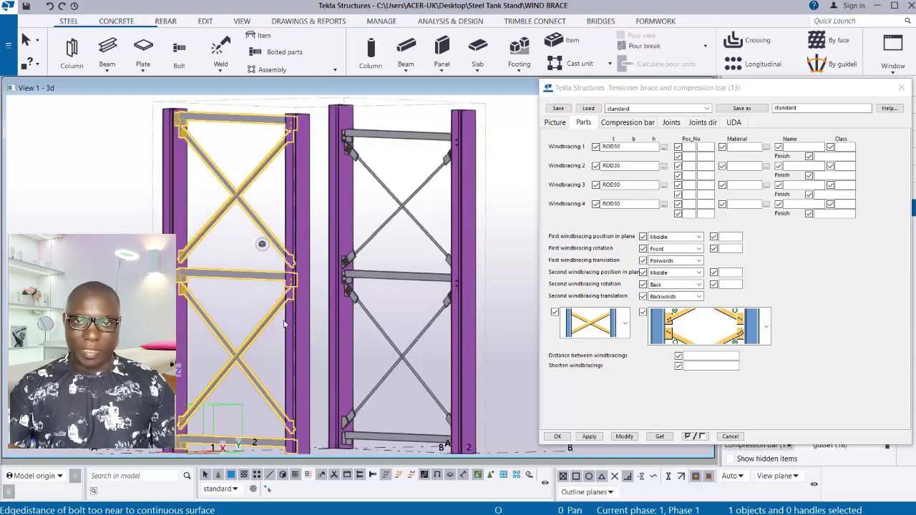
- Modify the left frame's bracing into ROD30 tensioner rods and zoom in on the connections
click(625, 437)
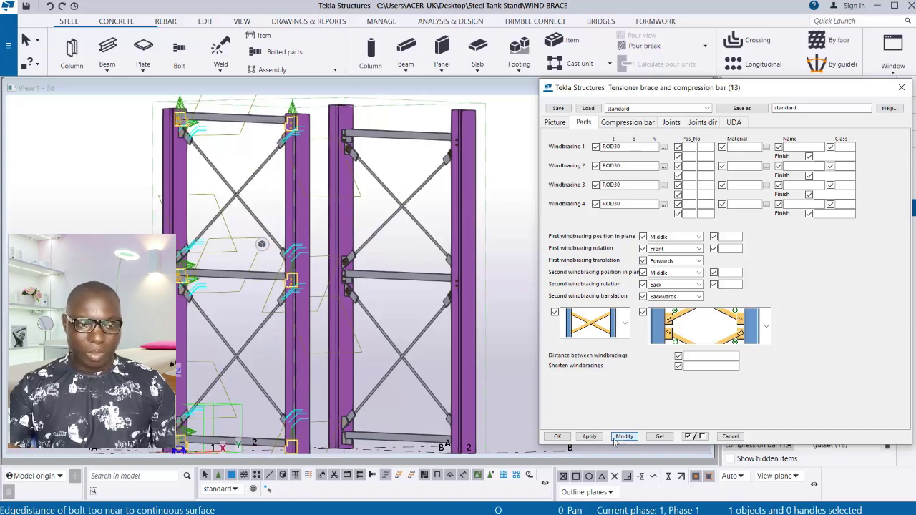
scroll(187, 127, up, 3)
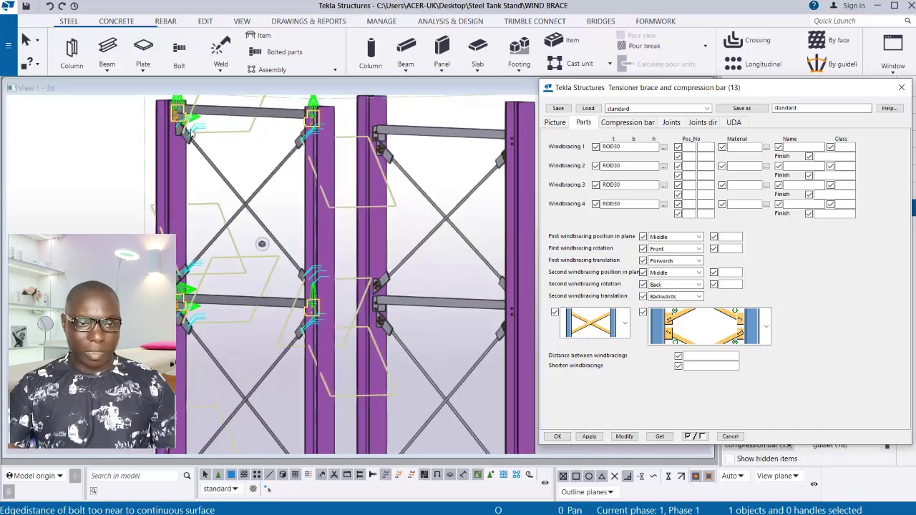
scroll(186, 127, up, 5)
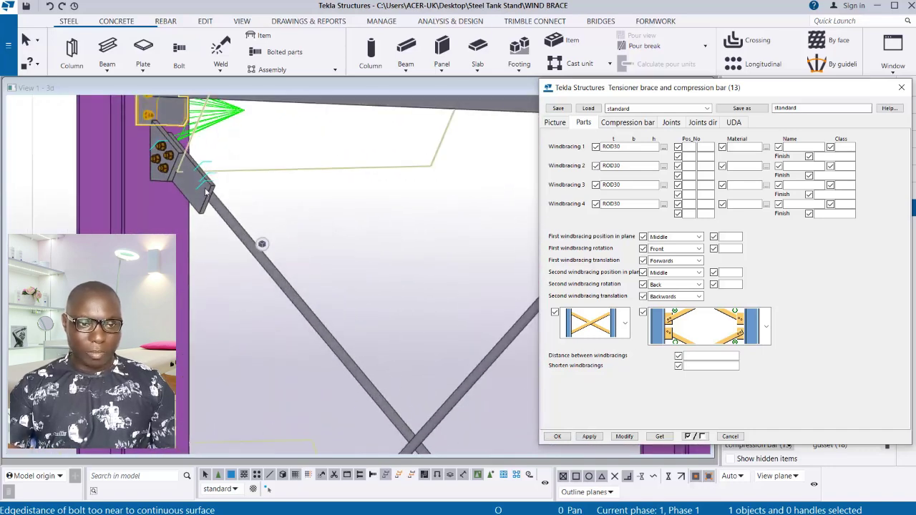
scroll(206, 192, down, 8)
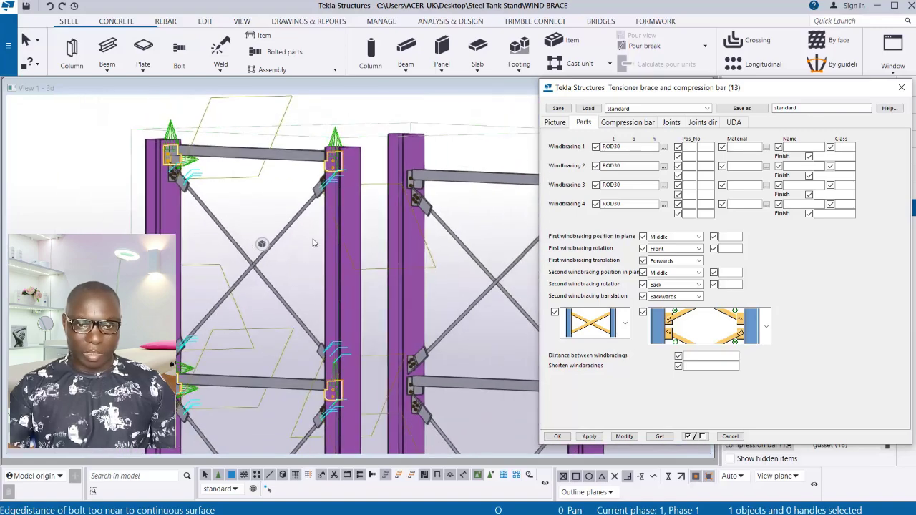
scroll(313, 243, down, 2)
scroll(192, 390, up, 2)
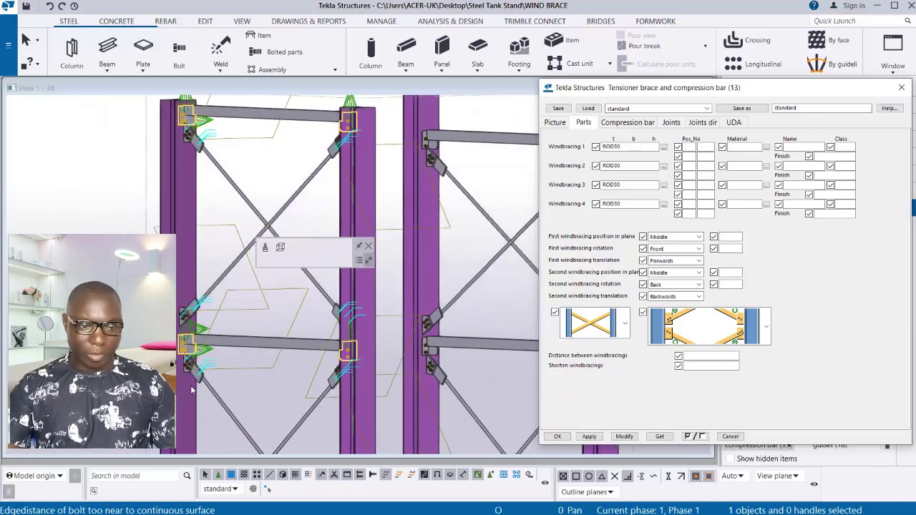
scroll(192, 390, down, 3)
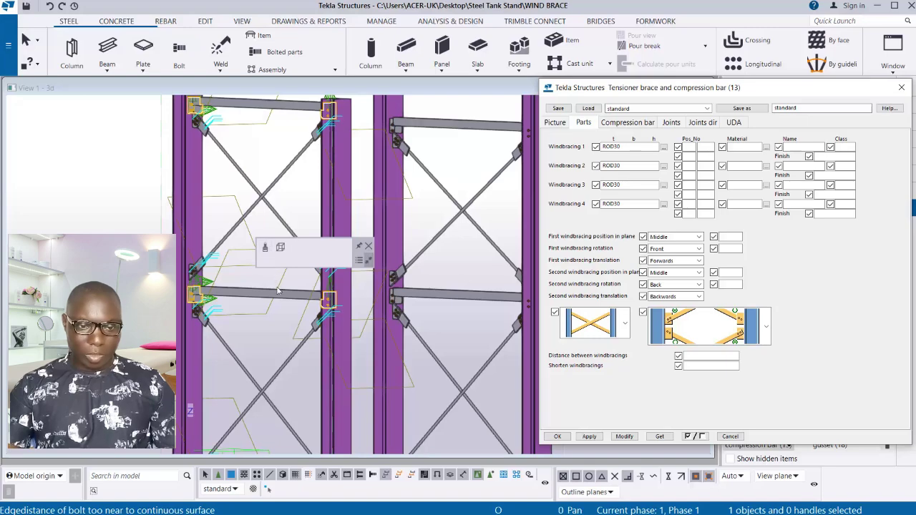
scroll(279, 292, down, 3)
scroll(303, 256, up, 5)
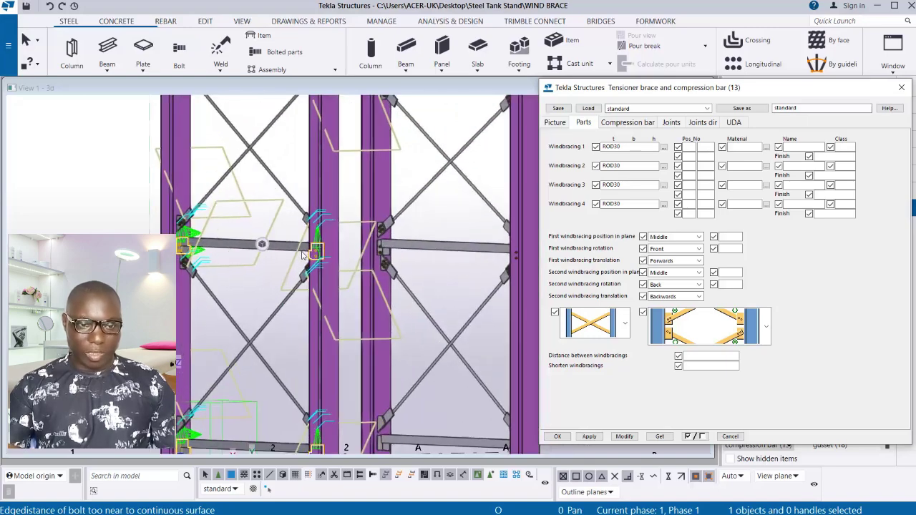
scroll(303, 256, down, 4)
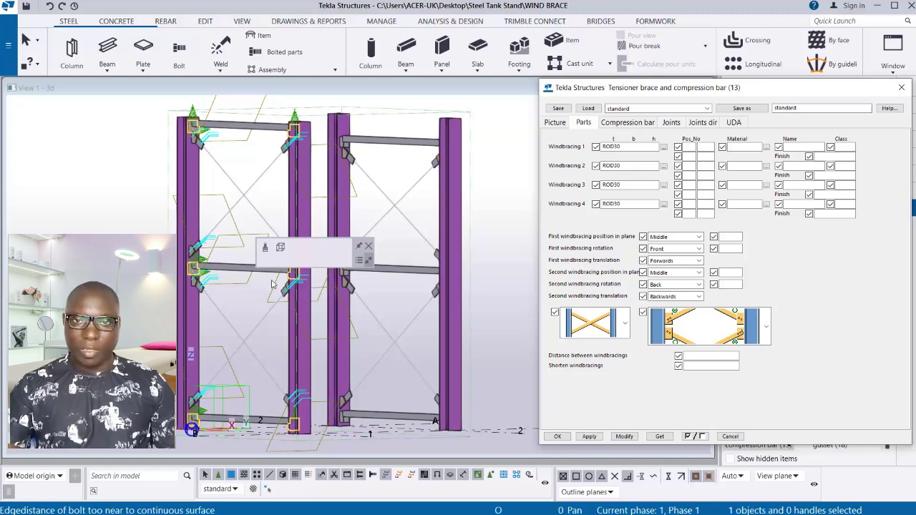
- Save the brace settings as WIND BRACE 1, modify the bracing, and close with OK
double_click(777, 108)
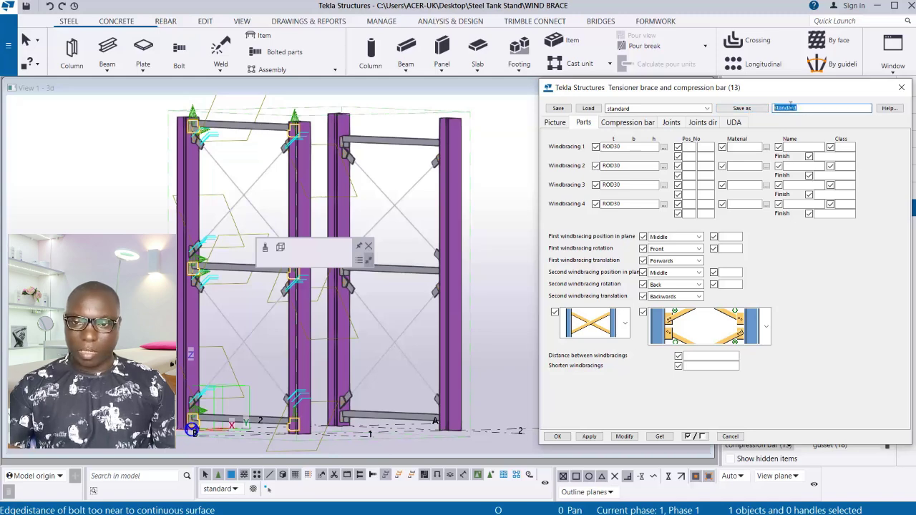
drag(811, 109, 779, 111)
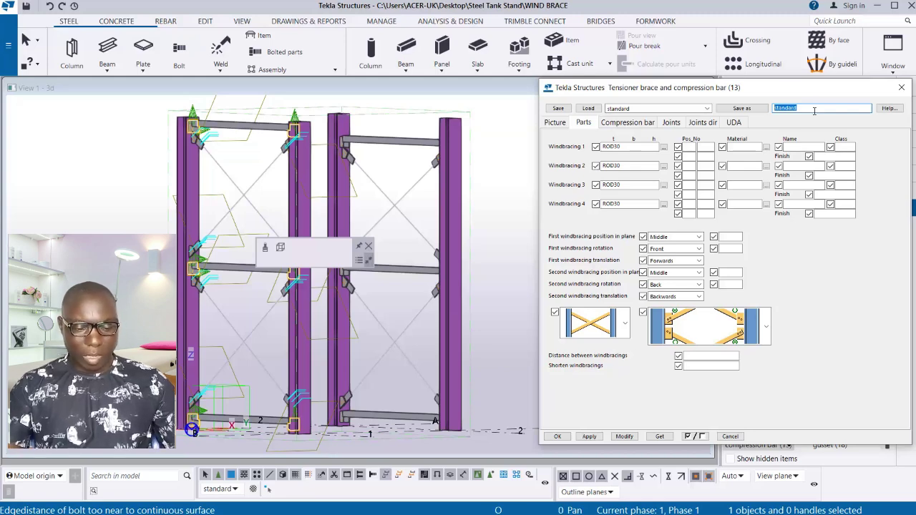
text(WIND BRACE 1)
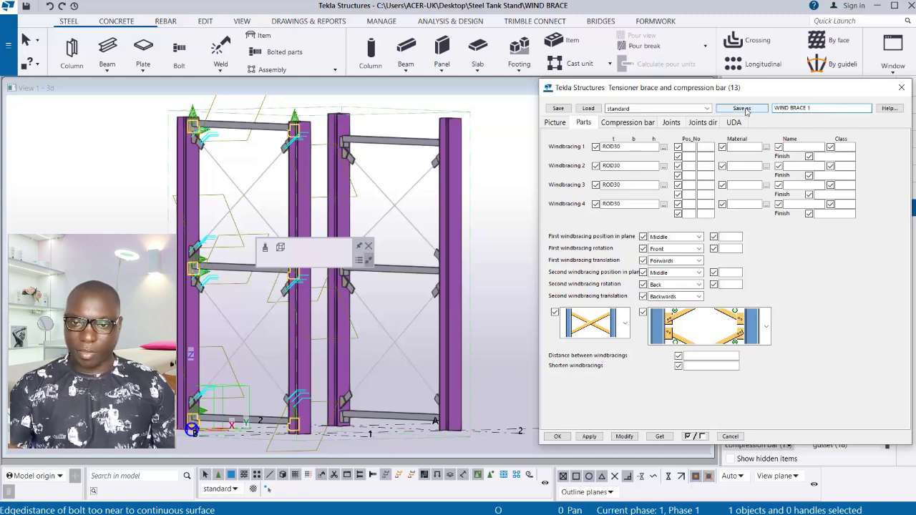
click(743, 108)
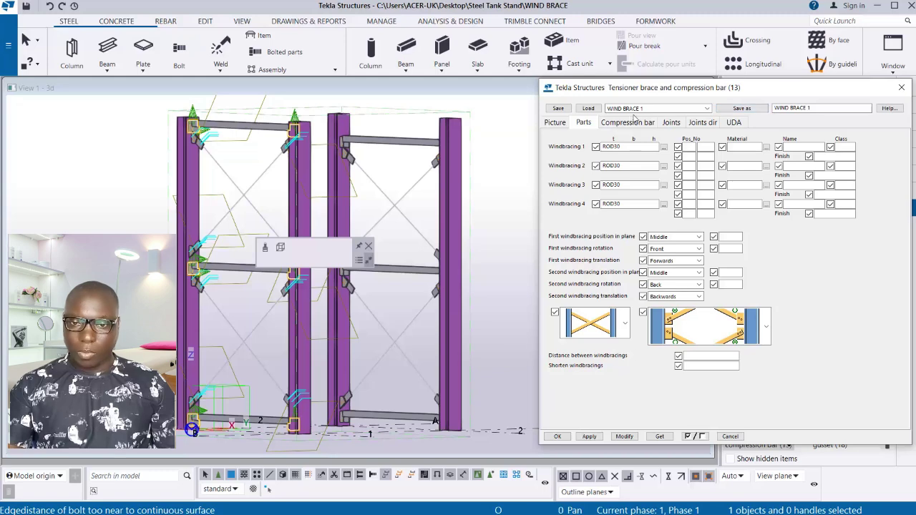
click(629, 437)
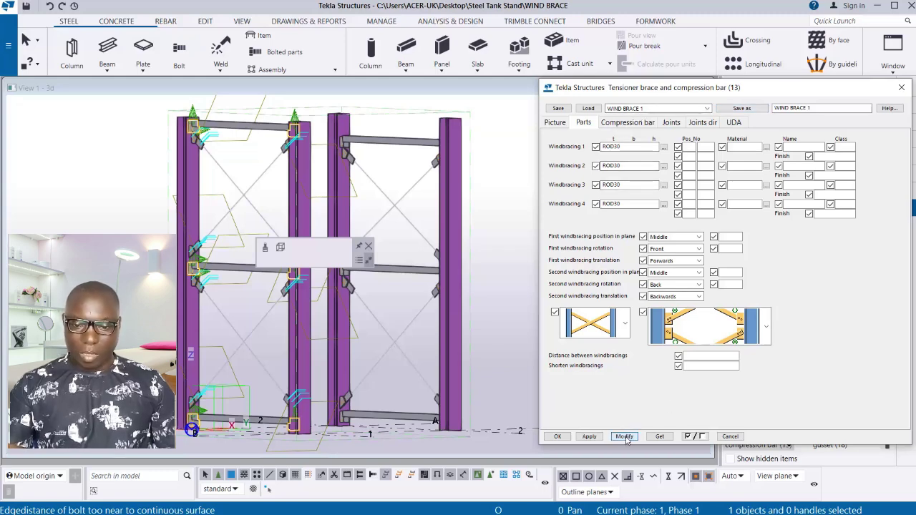
click(559, 437)
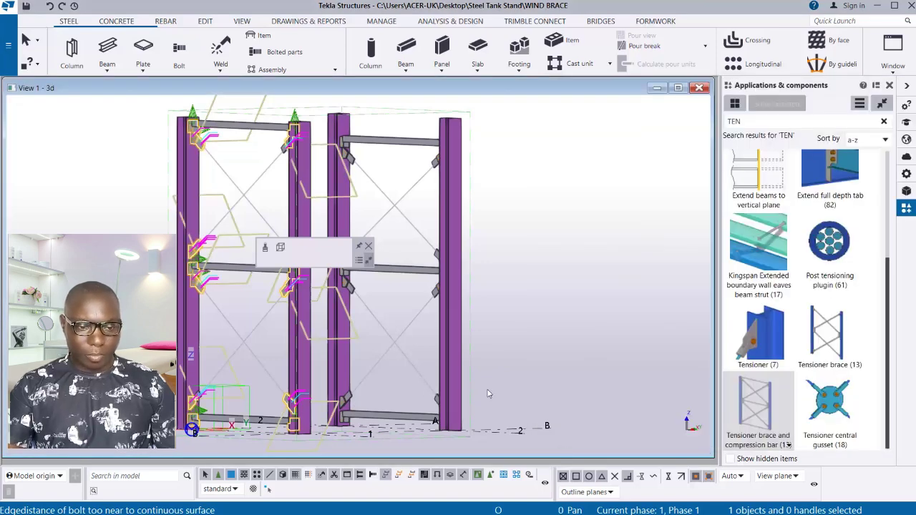
- Fit the 3D view to the whole tank stand model
scroll(488, 393, up, 2)
scroll(473, 358, down, 4)
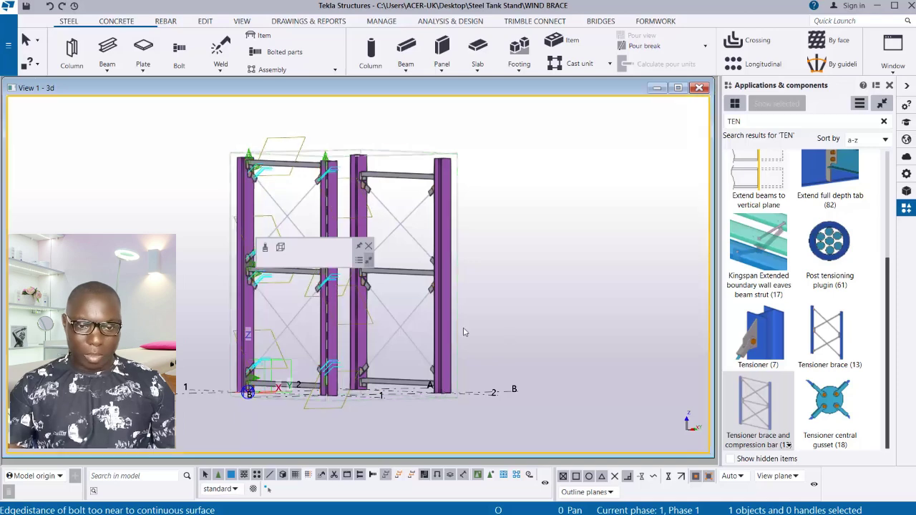
scroll(459, 322, up, 2)
right_click(524, 162)
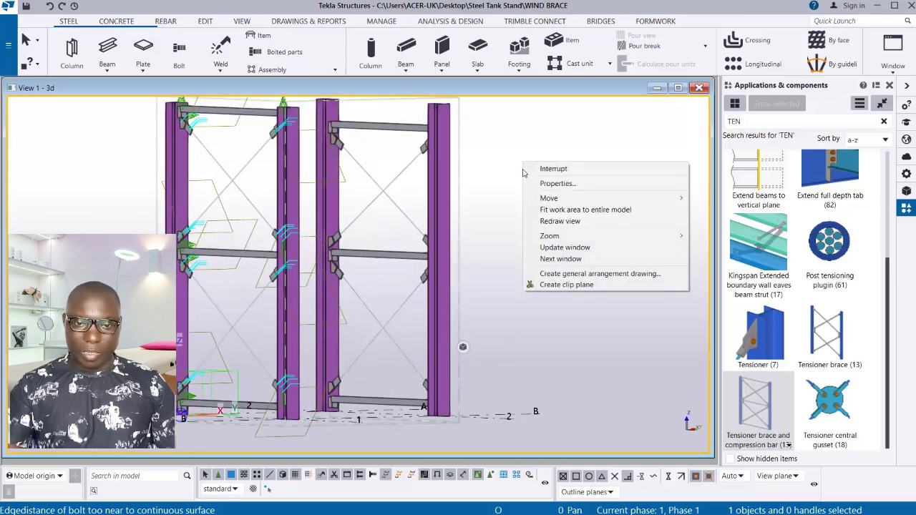
click(545, 220)
scroll(317, 330, up, 3)
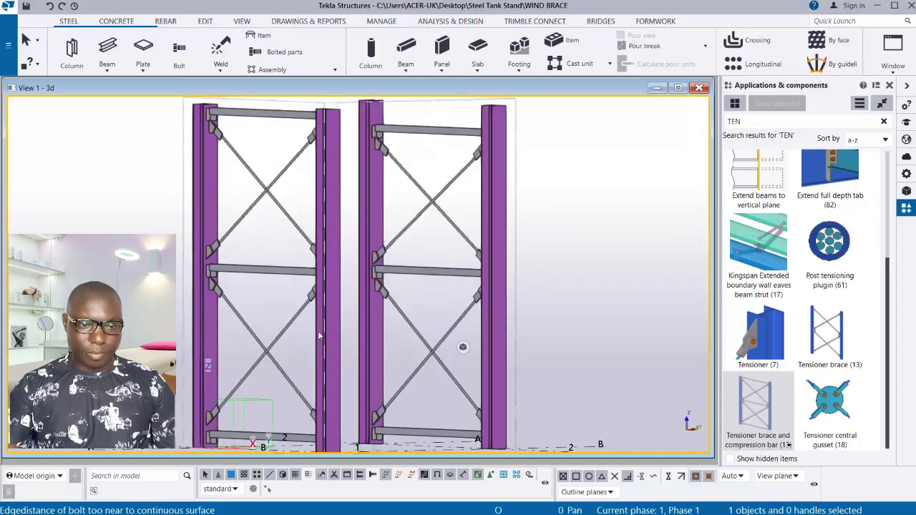
scroll(373, 329, down, 2)
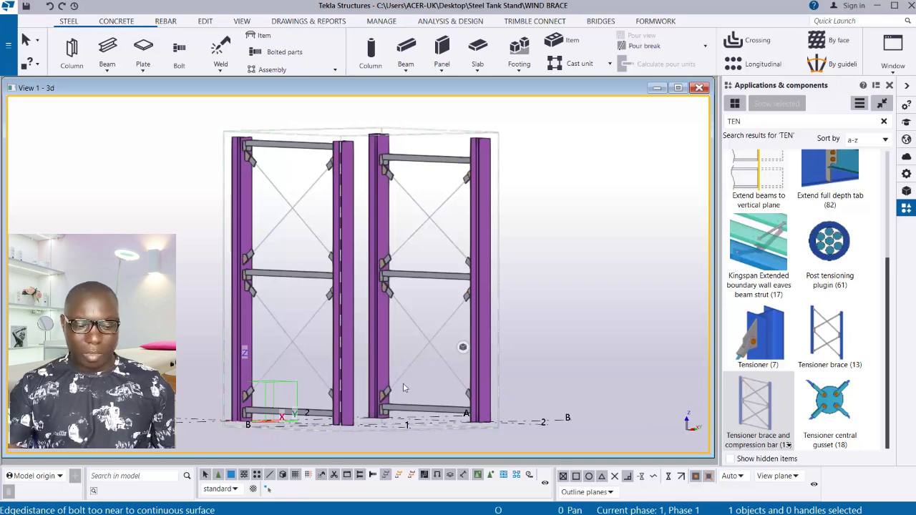
- Orbit around a column base, interrupt the rotation, and open Tensioner brace and compression bar settings
key(v)
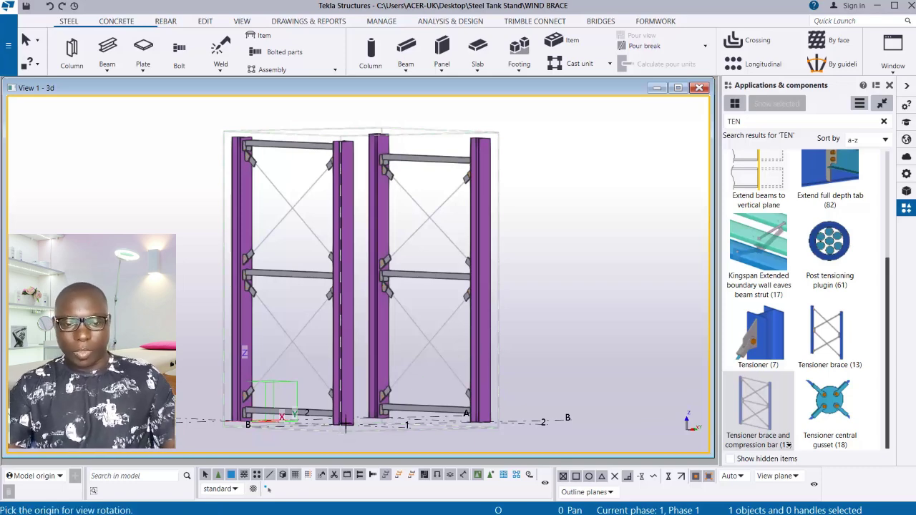
click(345, 428)
drag(358, 428, 364, 451)
scroll(381, 317, up, 3)
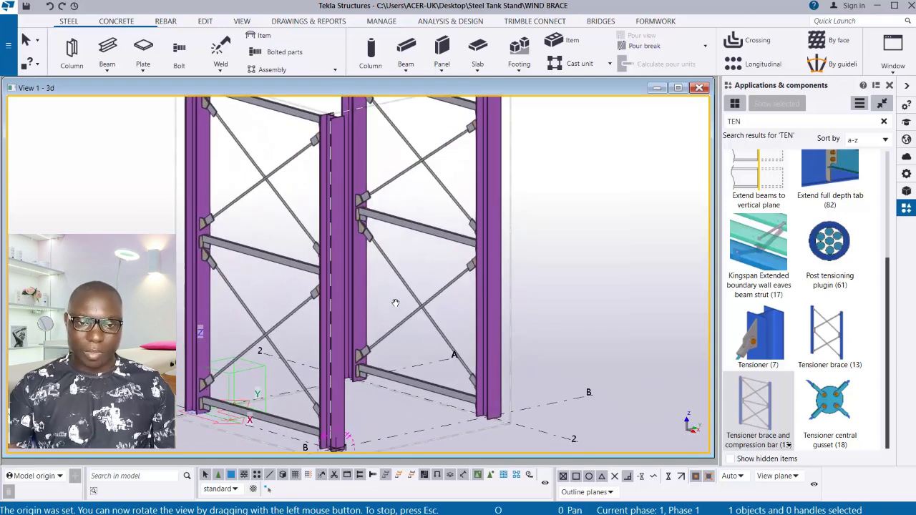
scroll(404, 326, down, 3)
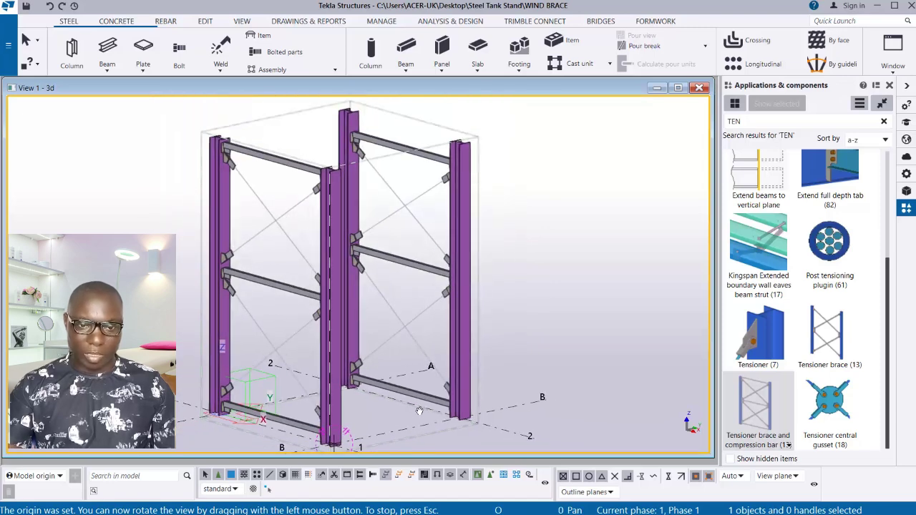
scroll(399, 423, up, 1)
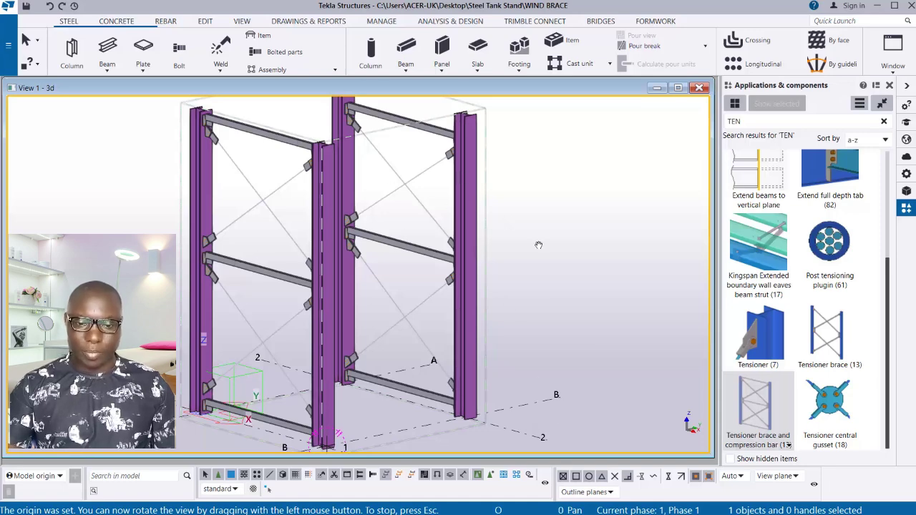
right_click(534, 223)
click(560, 231)
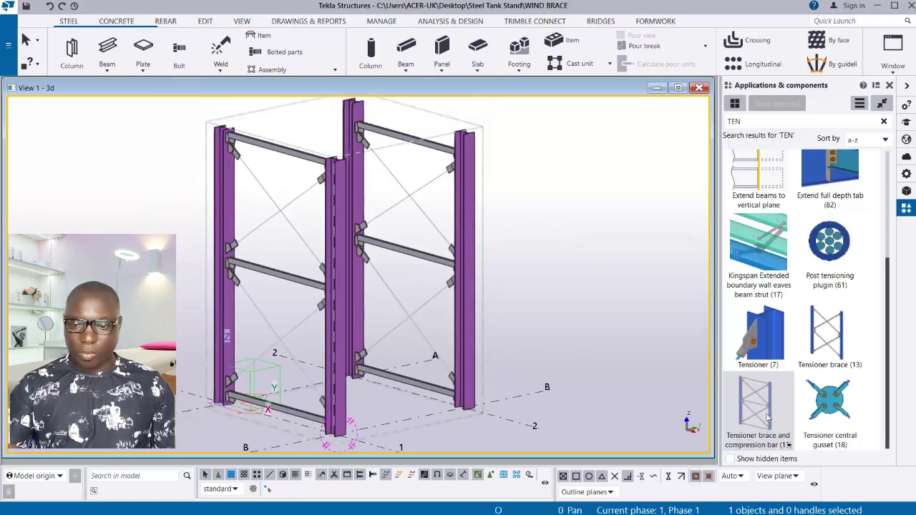
click(767, 406)
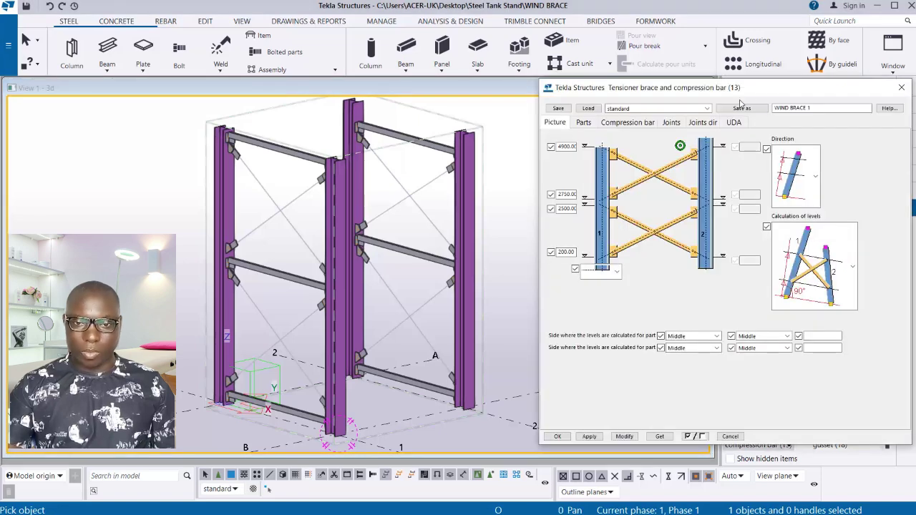
- Load the WIND BRACE 1 settings, modify the brace, and close with OK
drag(813, 93, 705, 92)
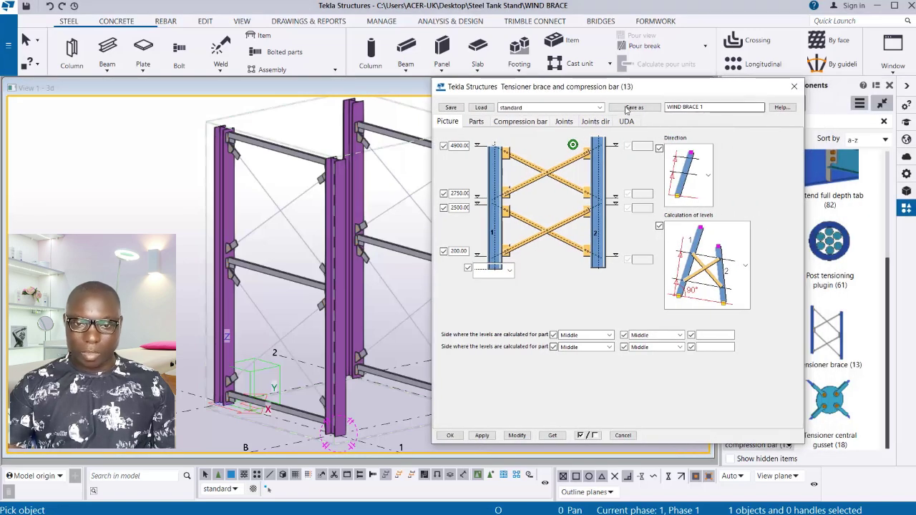
click(559, 108)
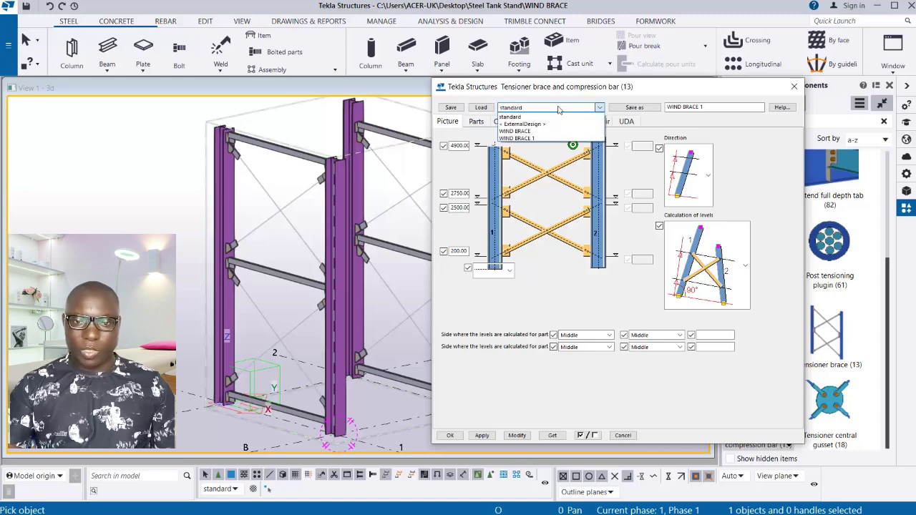
click(512, 139)
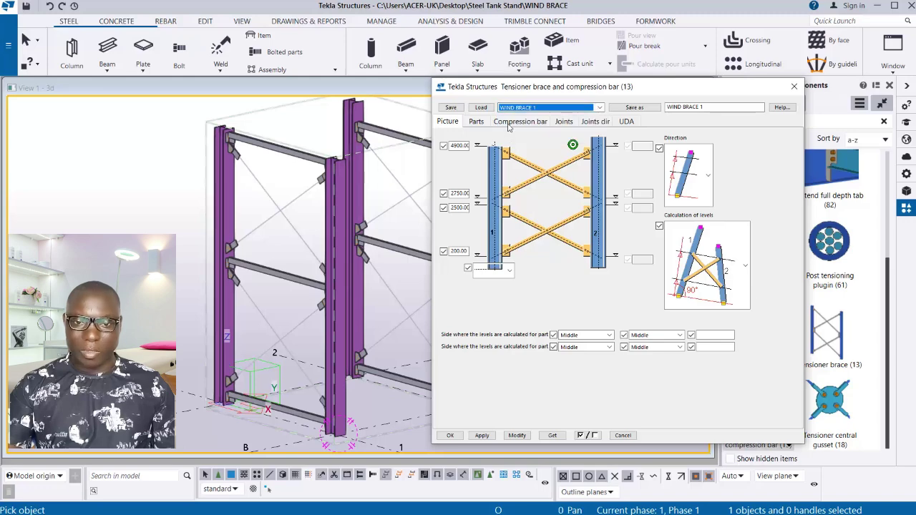
click(481, 107)
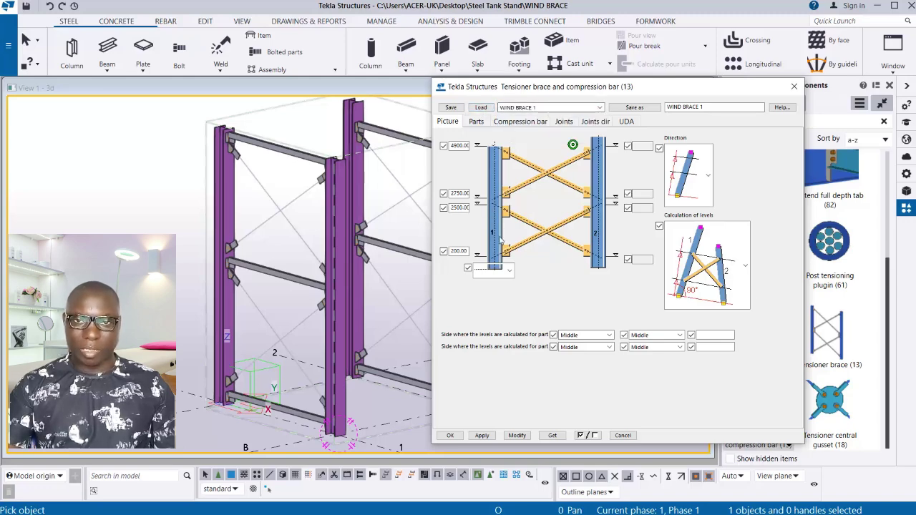
click(520, 436)
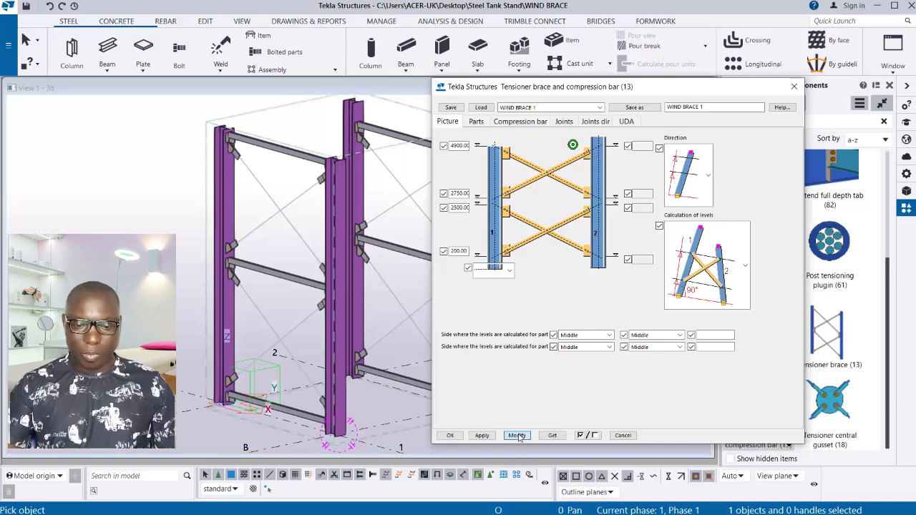
click(451, 435)
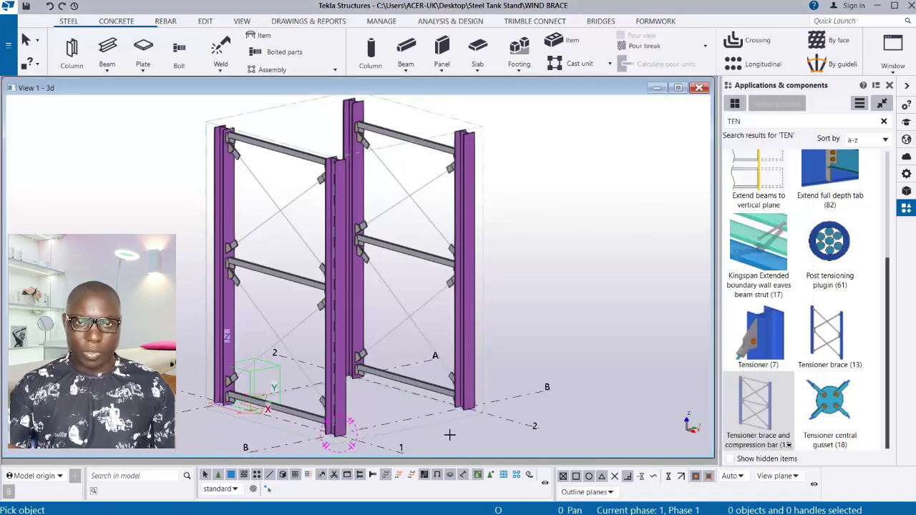
- Pick the middle column for the new brace, then interrupt picking
scroll(436, 327, up, 5)
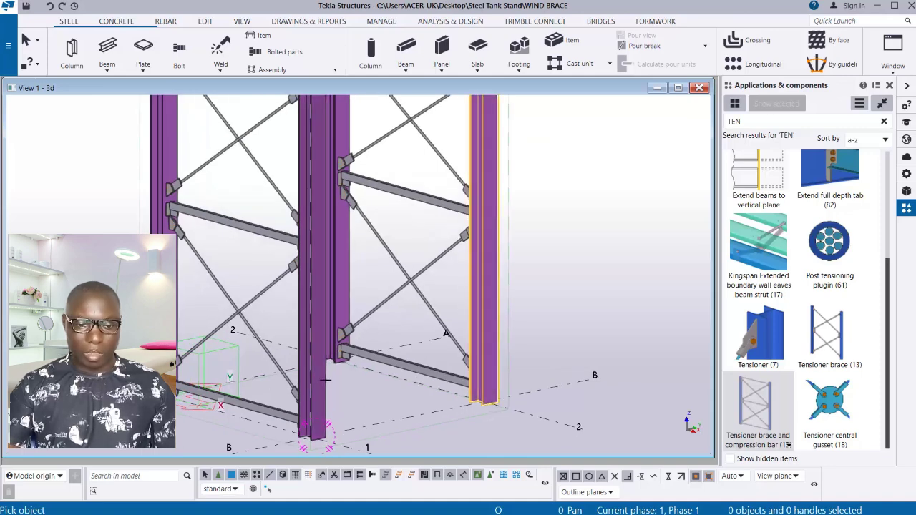
click(323, 384)
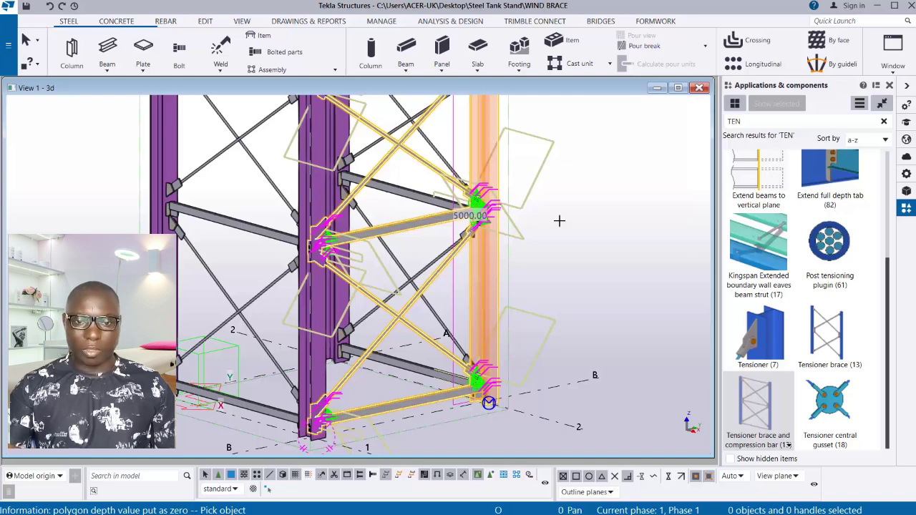
right_click(571, 180)
click(595, 189)
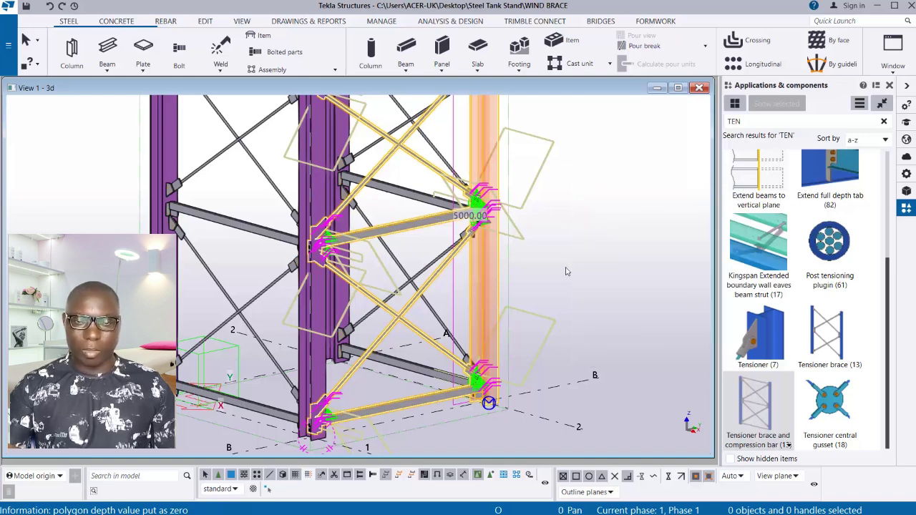
- Redraw the 3D view and rotate the model to check the new bracing
right_click(582, 165)
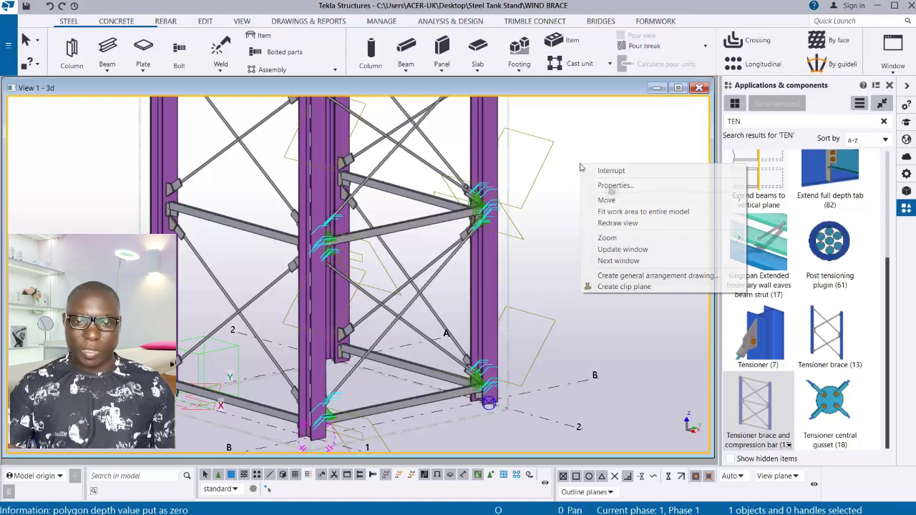
click(618, 223)
ctrl+middle_drag(397, 255, 478, 381)
scroll(324, 312, down, 2)
scroll(478, 381, up, 4)
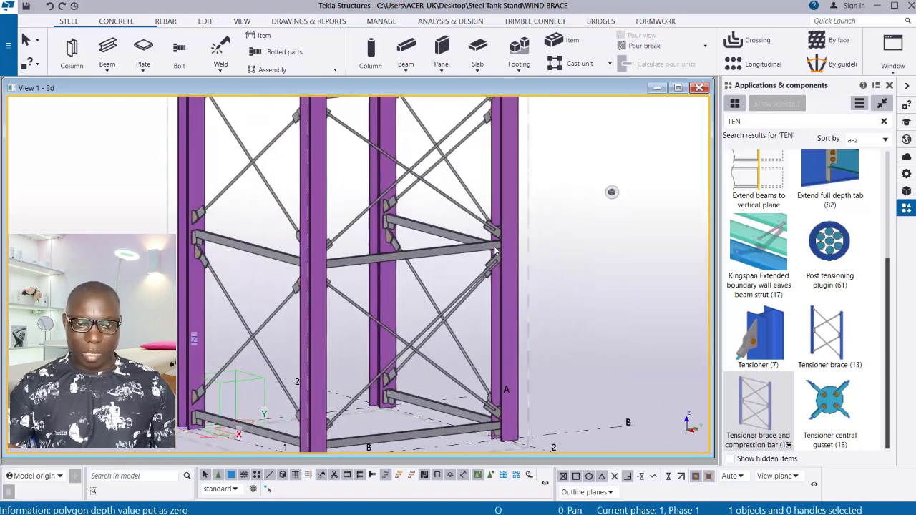
scroll(450, 315, down, 3)
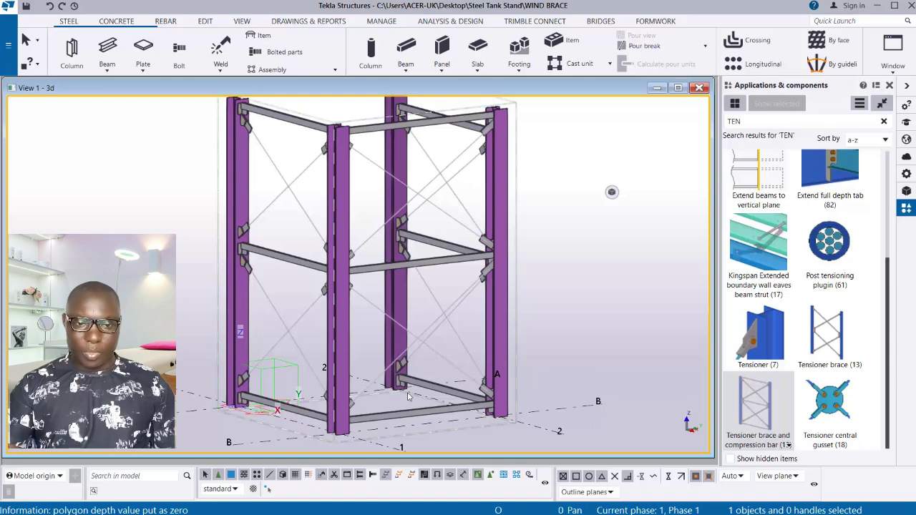
ctrl+middle_drag(408, 396, 240, 347)
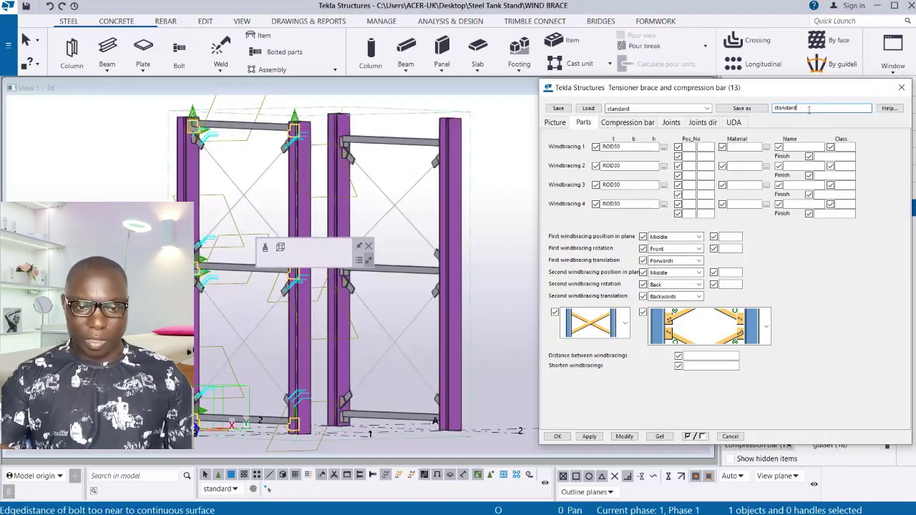
drag(797, 108, 776, 108)
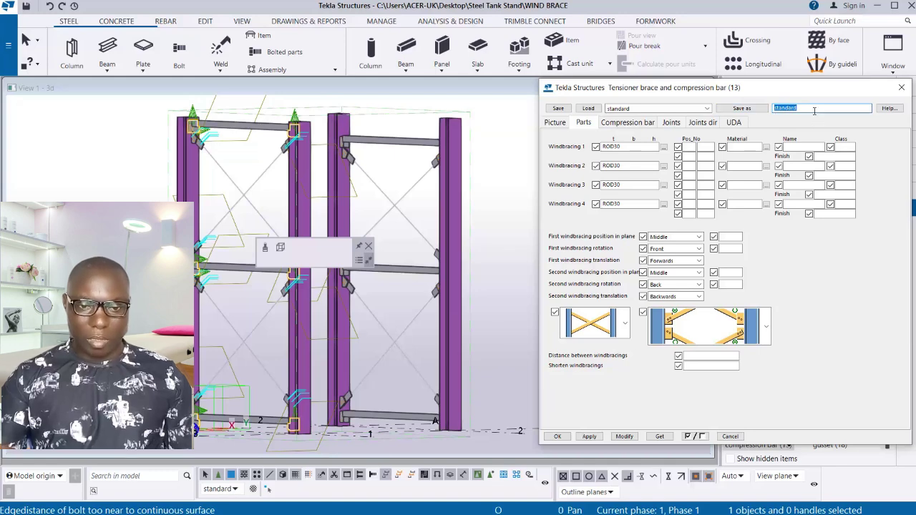
- Save the settings as WIND BRACE 1, then Modify, Apply and OK the brace
text(W)
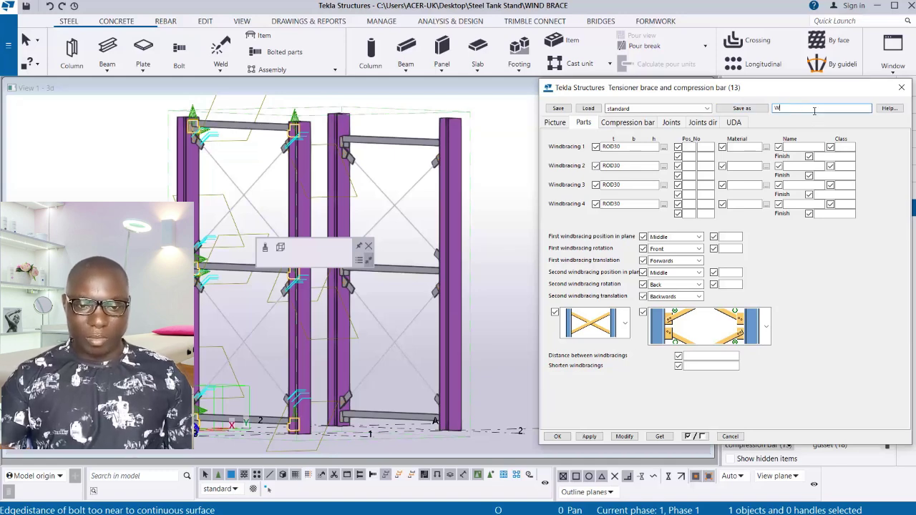
text(IND BRACE 1)
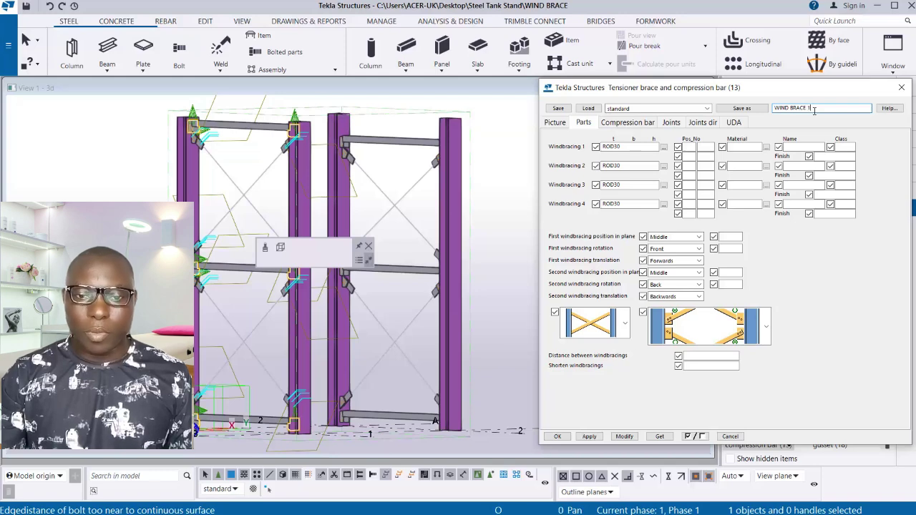
click(743, 109)
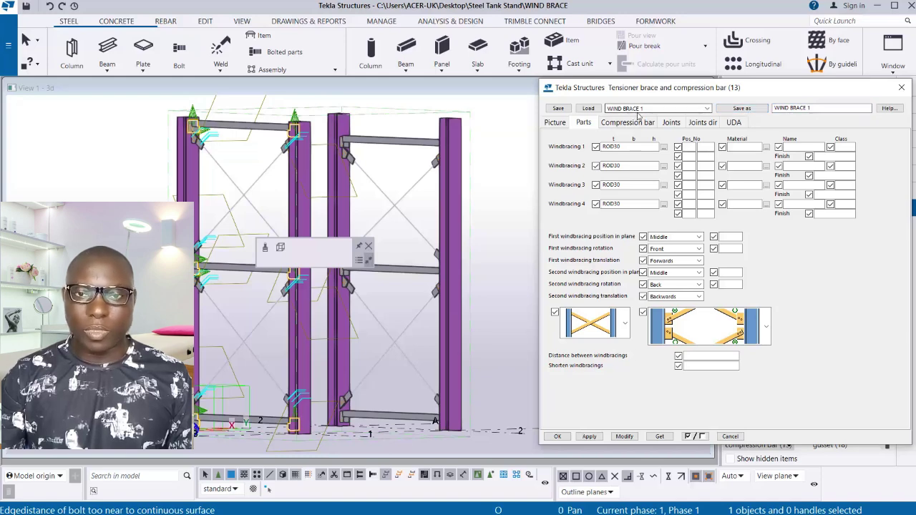
click(625, 437)
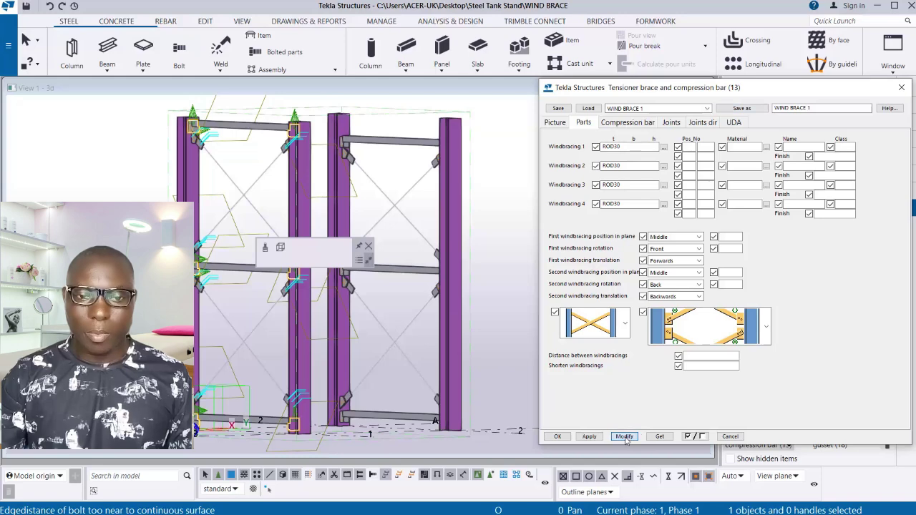
click(590, 437)
click(558, 436)
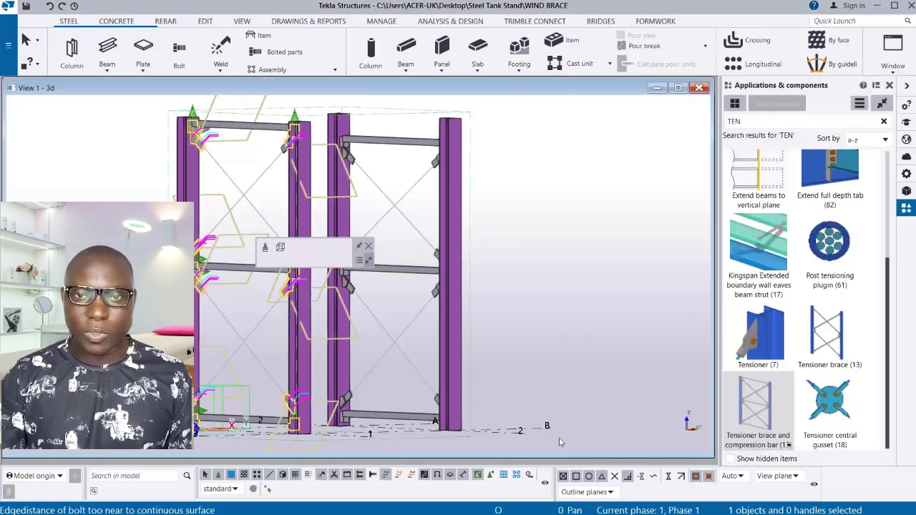
- Fit the work area to the entire tank stand model
scroll(498, 395, up, 2)
scroll(473, 357, down, 3)
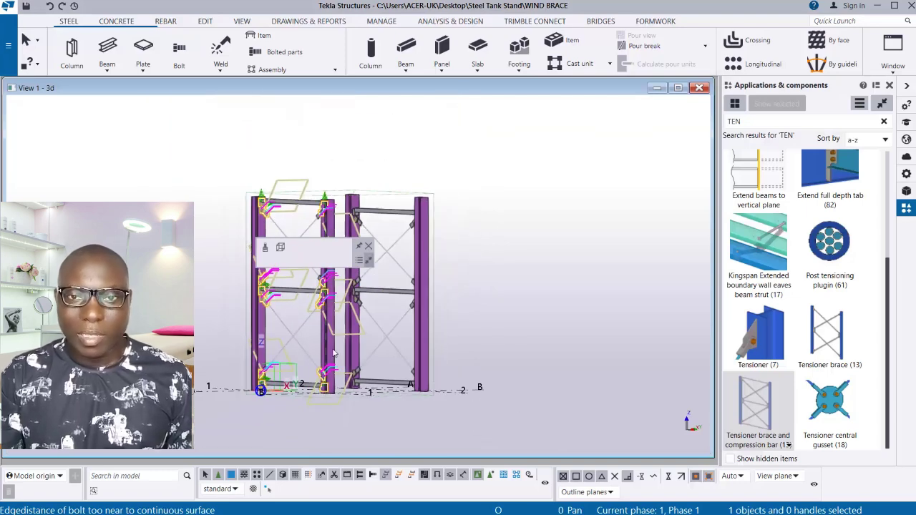
scroll(462, 333, up, 1)
scroll(462, 332, up, 2)
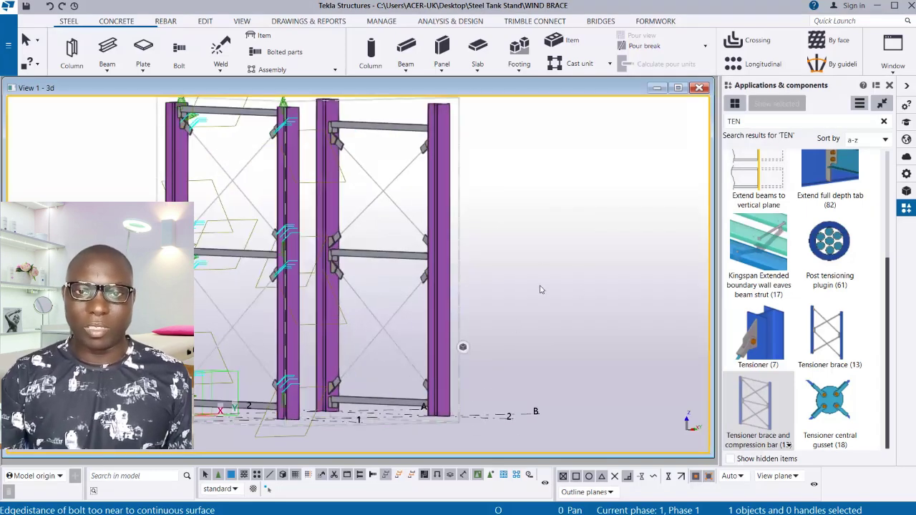
right_click(523, 161)
click(565, 209)
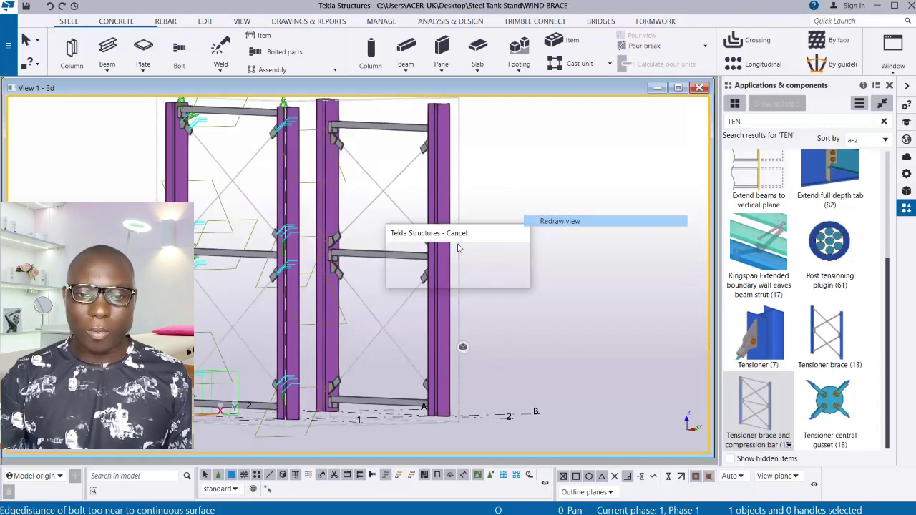
scroll(361, 348, up, 3)
scroll(374, 334, down, 2)
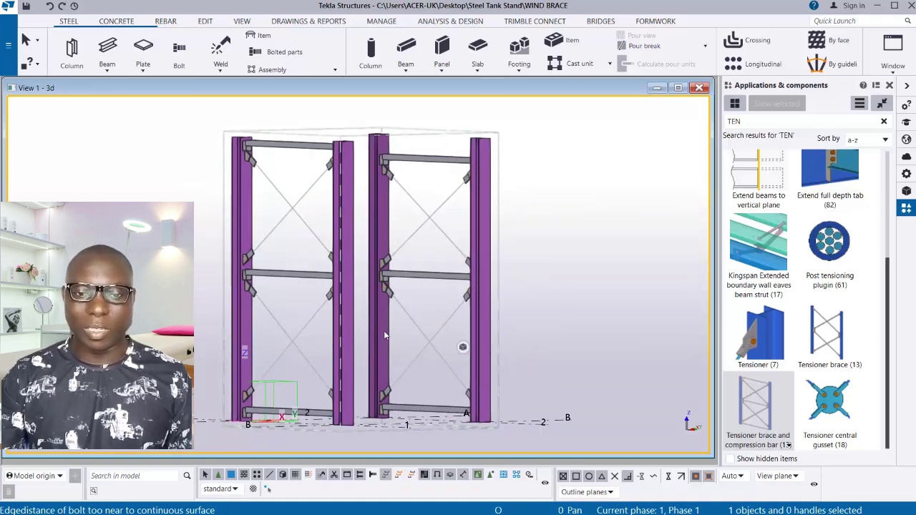